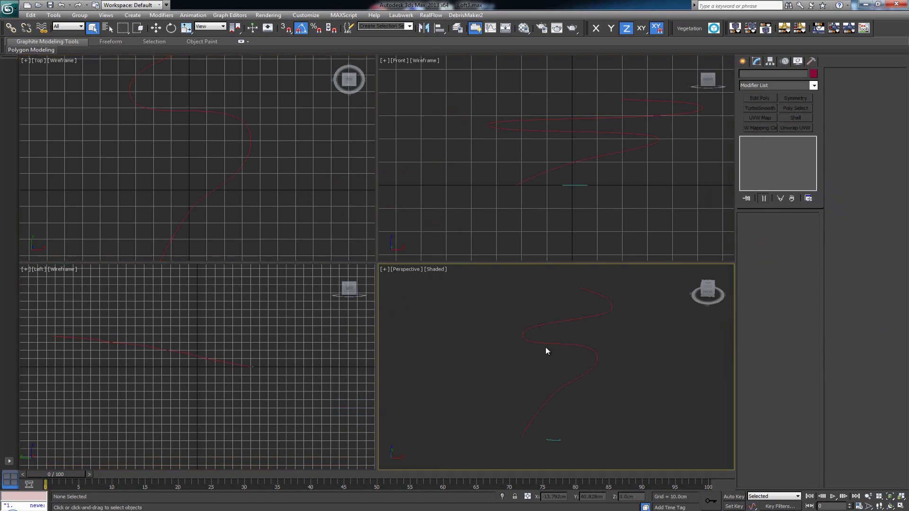
Step: Maximize the Top view, select the winding Road_line spline and hide the grid
click(293, 159)
key(alt+w)
scroll(293, 162, down, 3)
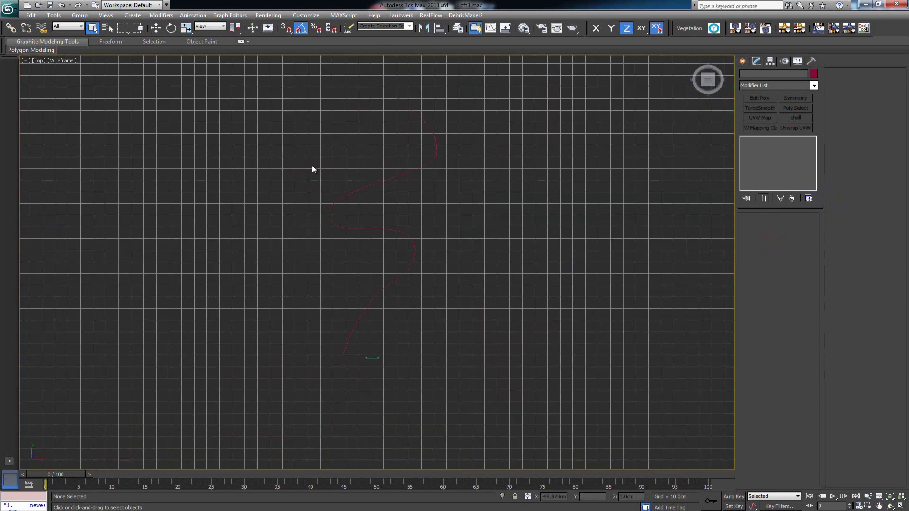
drag(417, 175, 417, 174)
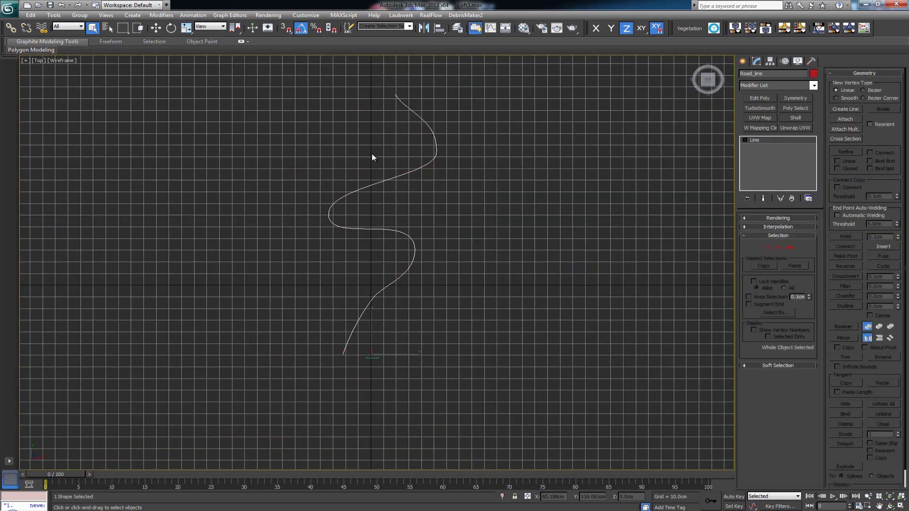
key(g)
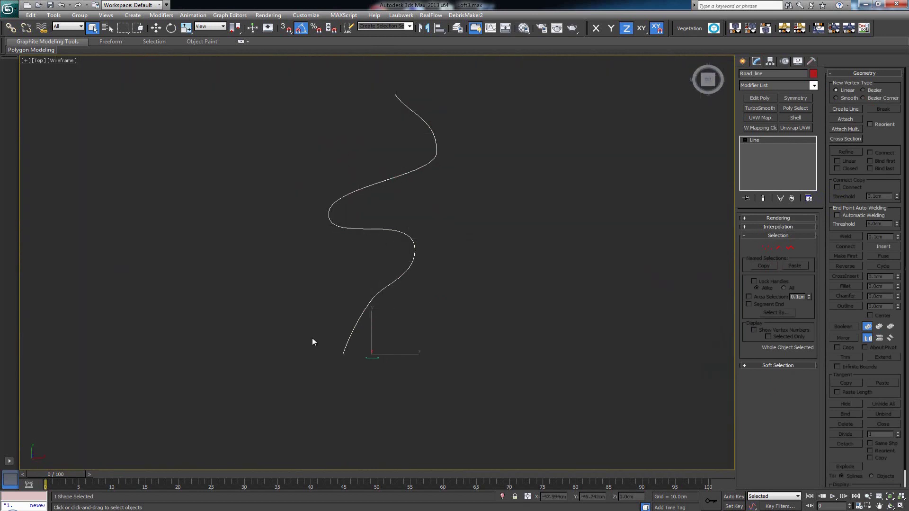
Step: Select the small Road_Profile shape to inspect it up close, and reselect the Road_line spline
click(380, 358)
drag(355, 368, 384, 360)
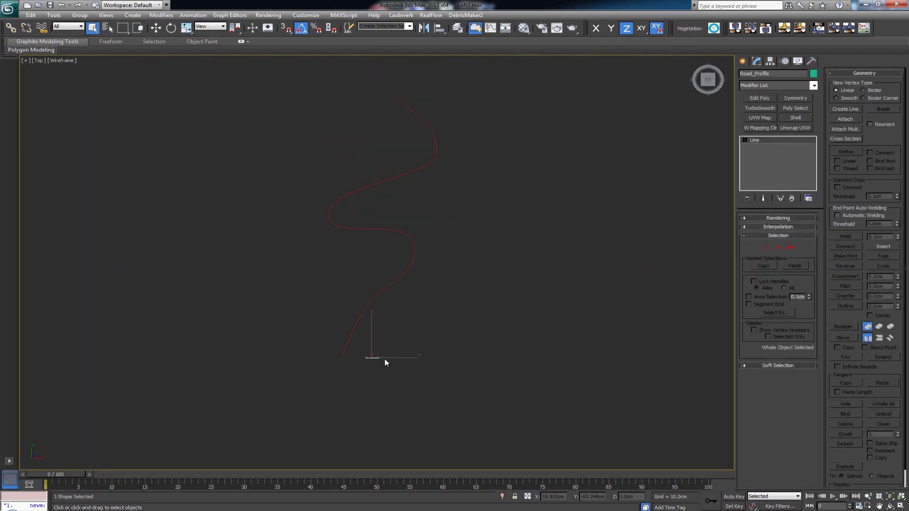
scroll(384, 358, up, 3)
scroll(421, 284, down, 2)
drag(430, 294, 430, 295)
key(z)
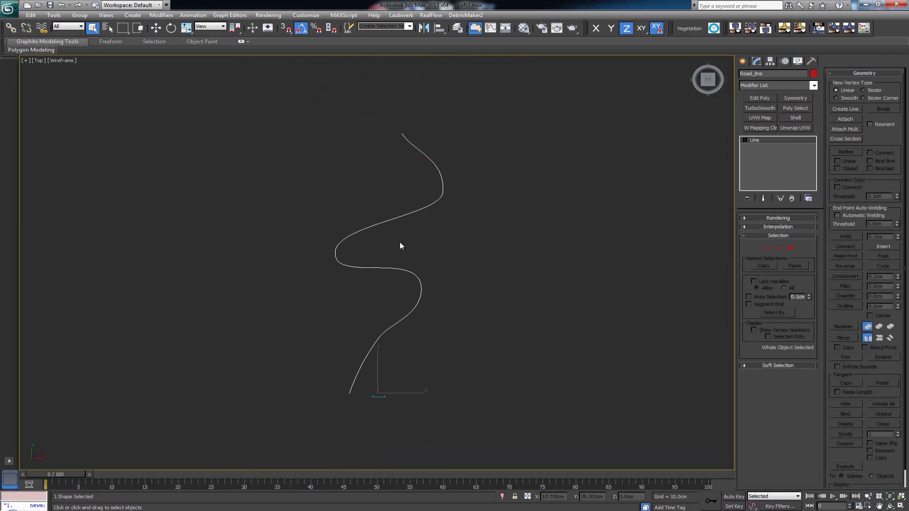
Step: Maximize the Perspective view and examine the road line's rise and the profile from low and raised angles
key(alt+w)
right_click(503, 318)
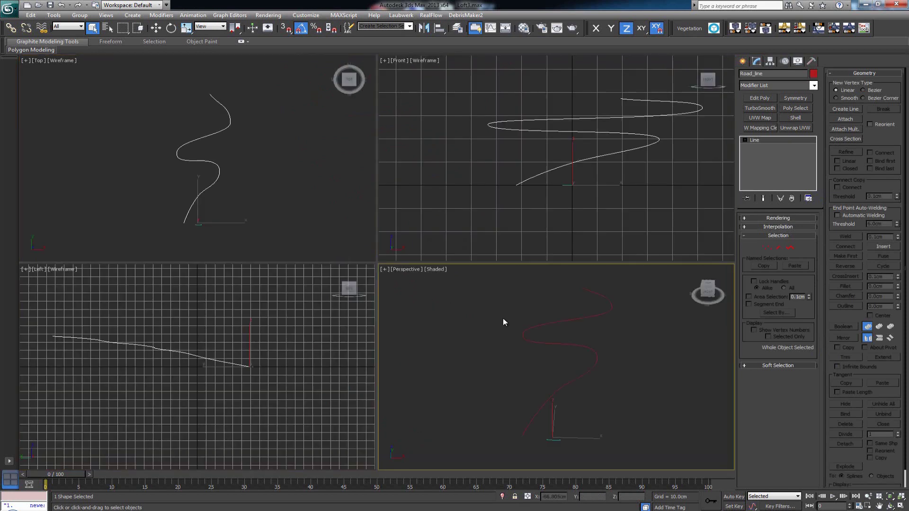
key(alt+w)
key(ctrl+r)
drag(443, 328, 361, 314)
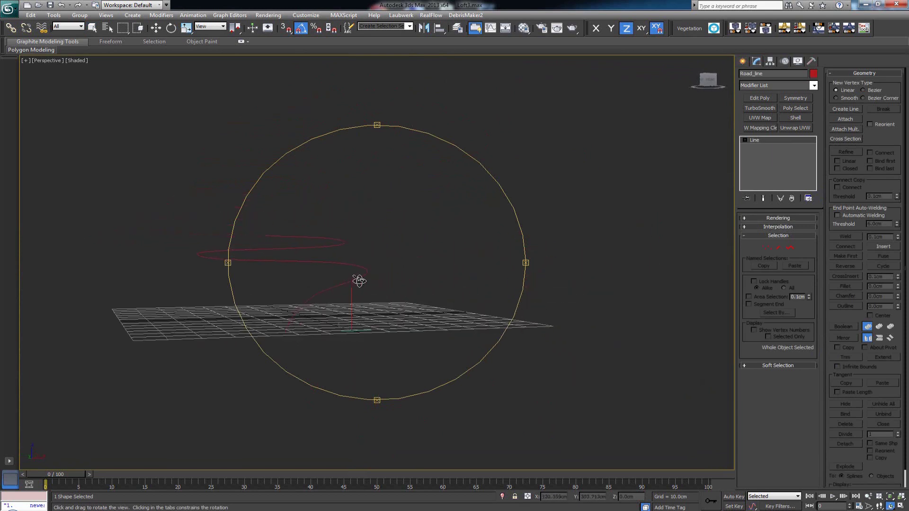
drag(270, 220, 367, 284)
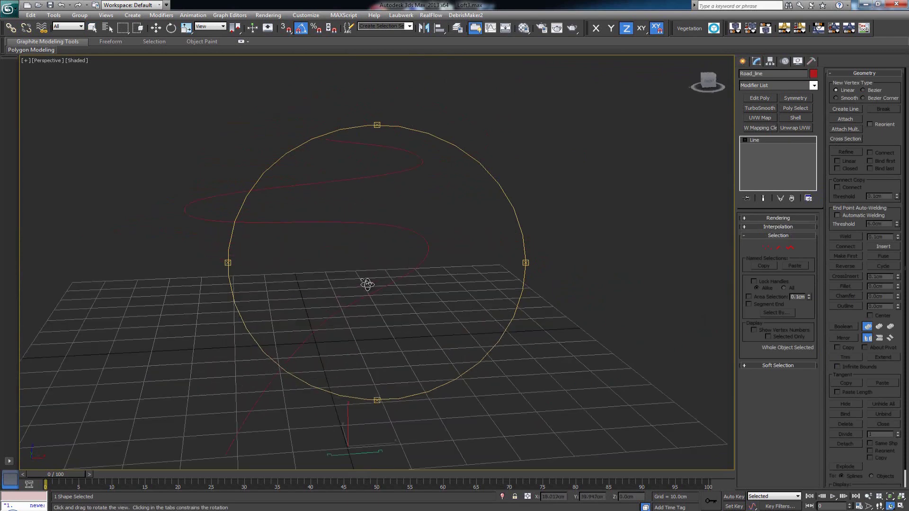
right_click(367, 284)
key(Delete)
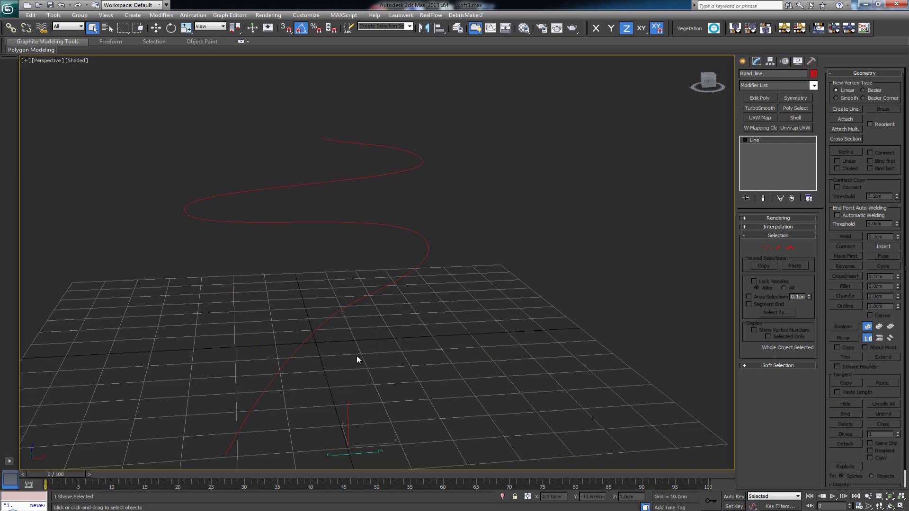
drag(334, 350, 335, 350)
Step: Create a Loft compound object along Road_line, using Road_Profile as its shape
click(742, 61)
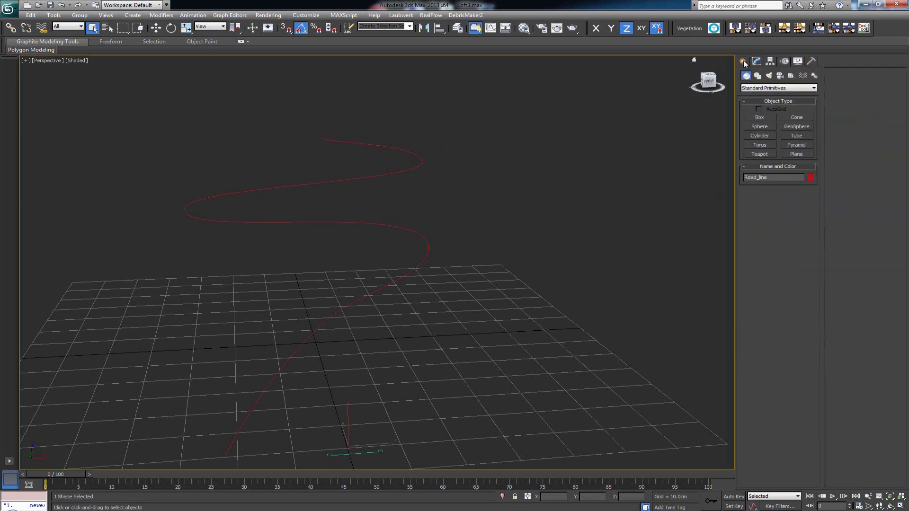
click(761, 88)
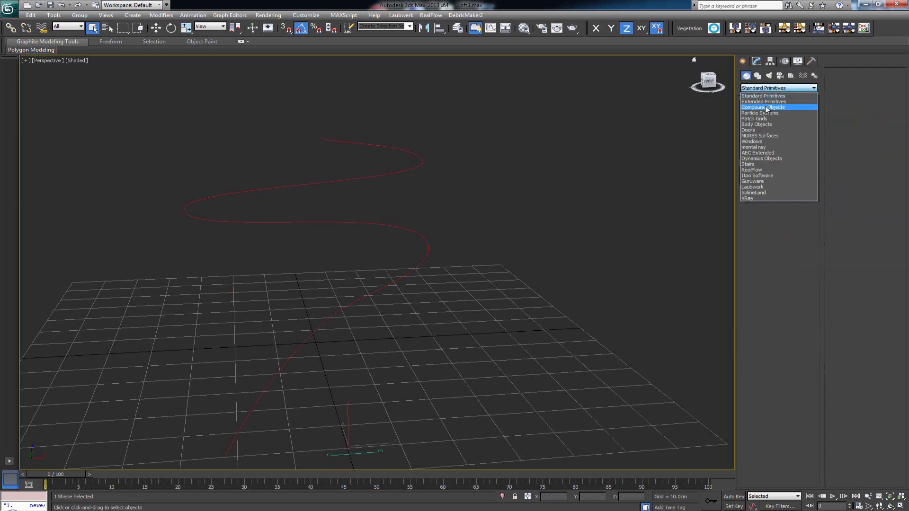
click(766, 108)
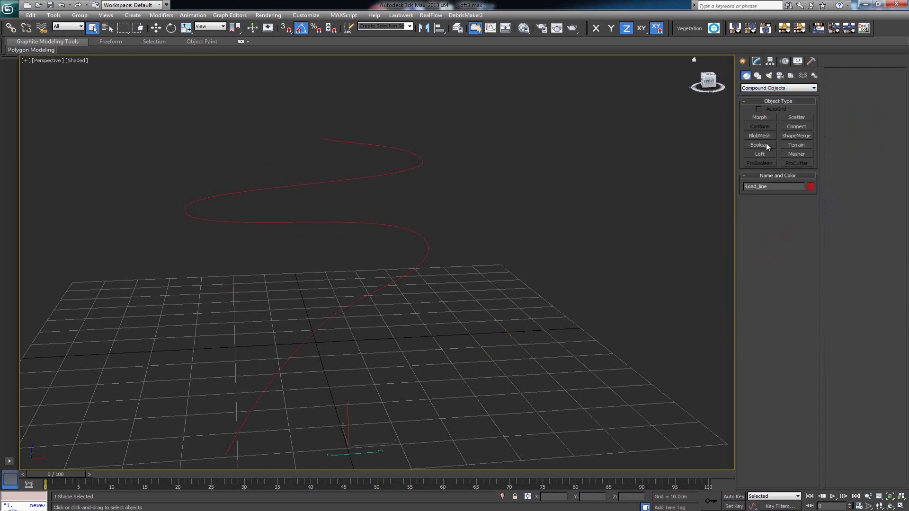
click(760, 155)
middle_drag(402, 260, 464, 221)
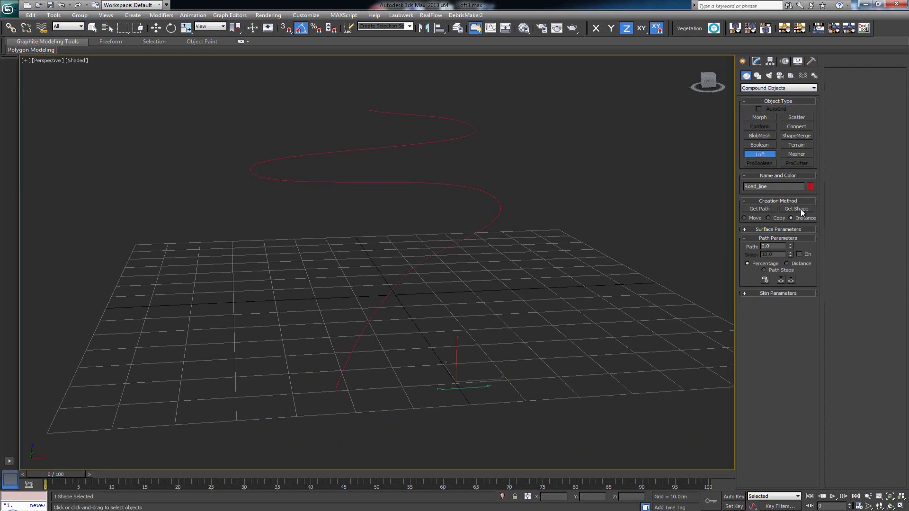
click(787, 211)
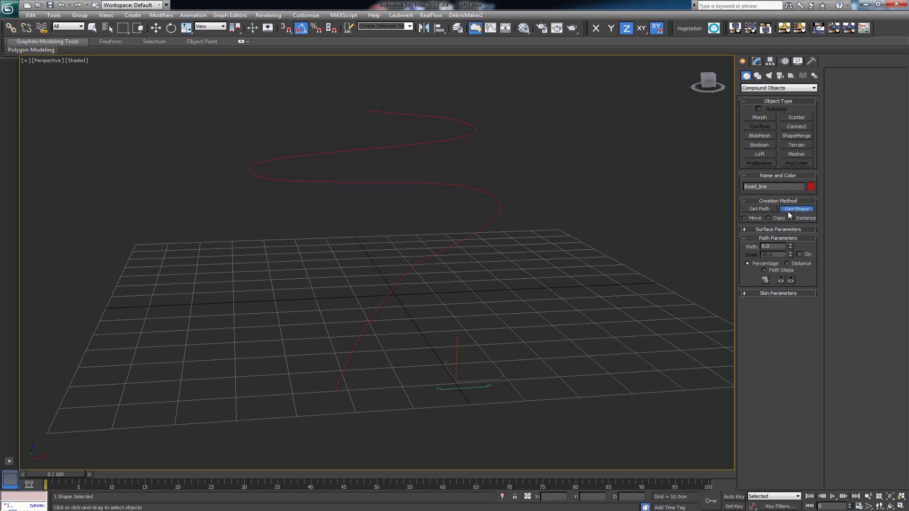
click(468, 388)
Step: Examine the lofted road's surface and raised edges along its bends
scroll(396, 350, up, 4)
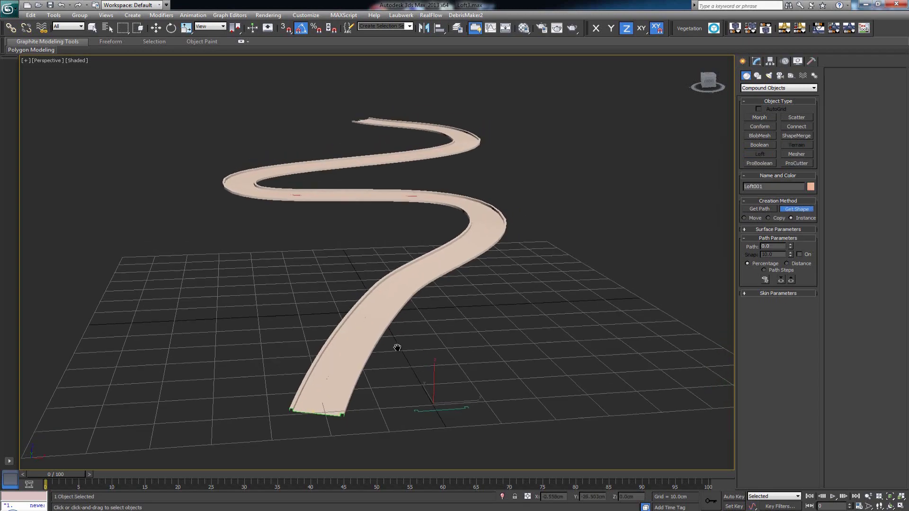
mouse_move(366, 287)
alt+middle_down()
mouse_move(374, 270)
mouse_move(374, 286)
mouse_move(463, 292)
mouse_move(376, 292)
mouse_move(385, 285)
mouse_move(368, 305)
alt+middle_up()
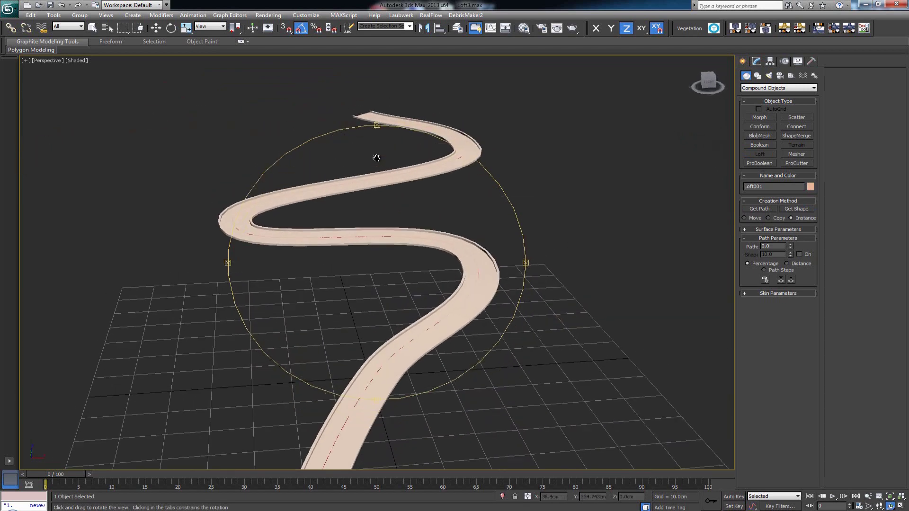
scroll(375, 154, up, 3)
scroll(376, 159, down, 5)
alt+middle_drag(380, 164, 382, 174)
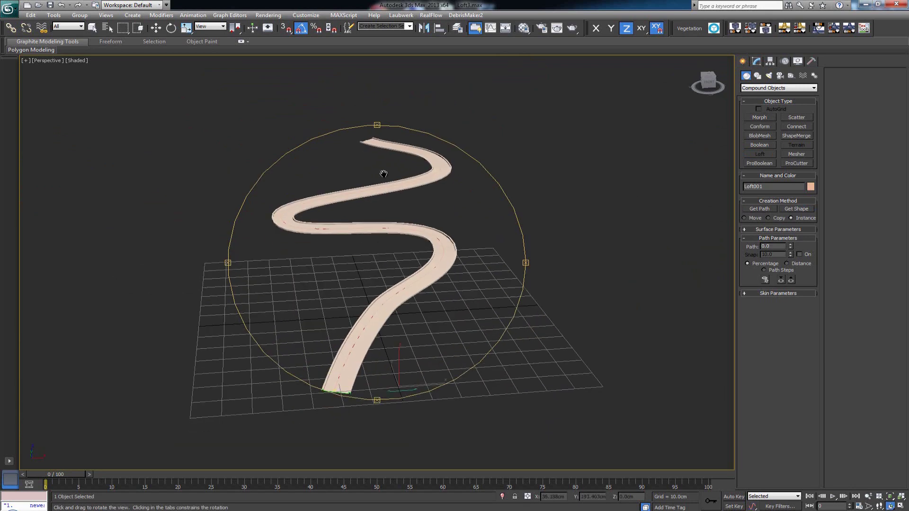
scroll(382, 171, up, 4)
alt+middle_drag(426, 256, 420, 265)
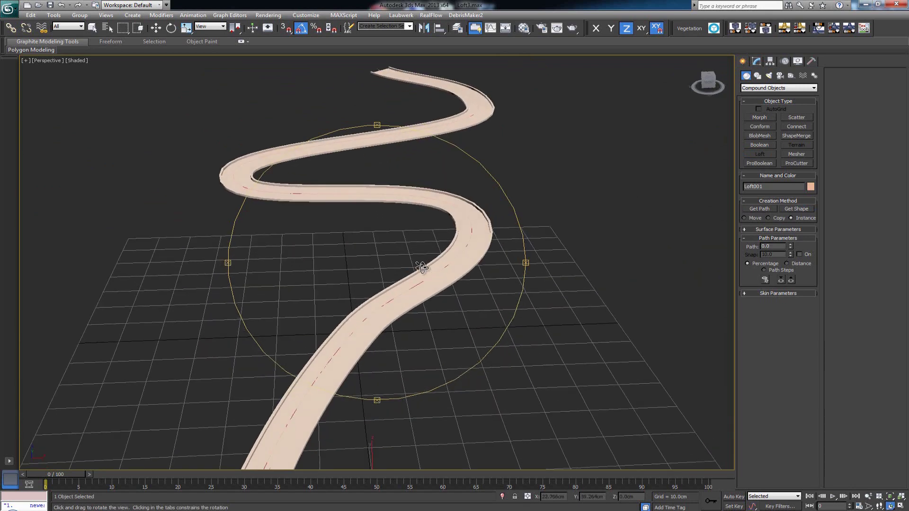
Step: Display edged faces on the lofted road to show its mesh segments
scroll(429, 232, up, 4)
alt+middle_drag(429, 232, 428, 250)
key(F4)
scroll(428, 250, down, 4)
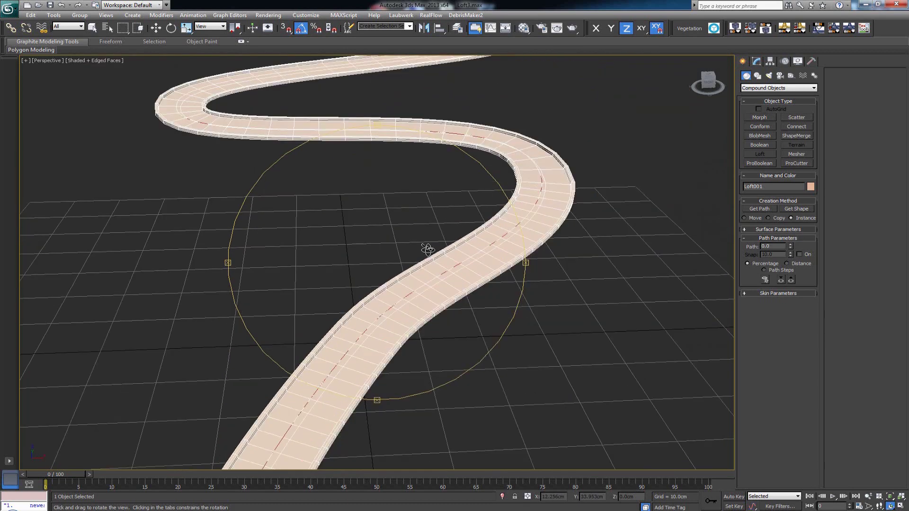
Step: Set the loft's Path Steps to 60 in its skin parameters
click(796, 209)
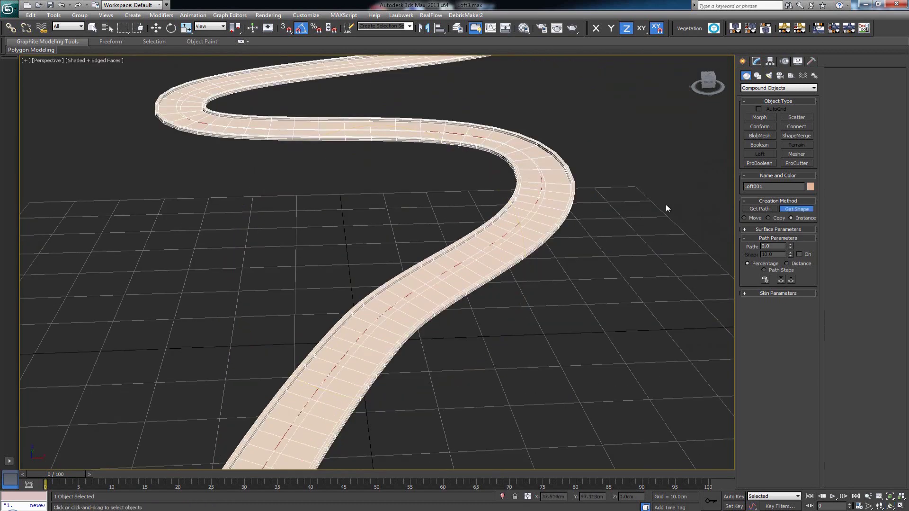
click(776, 230)
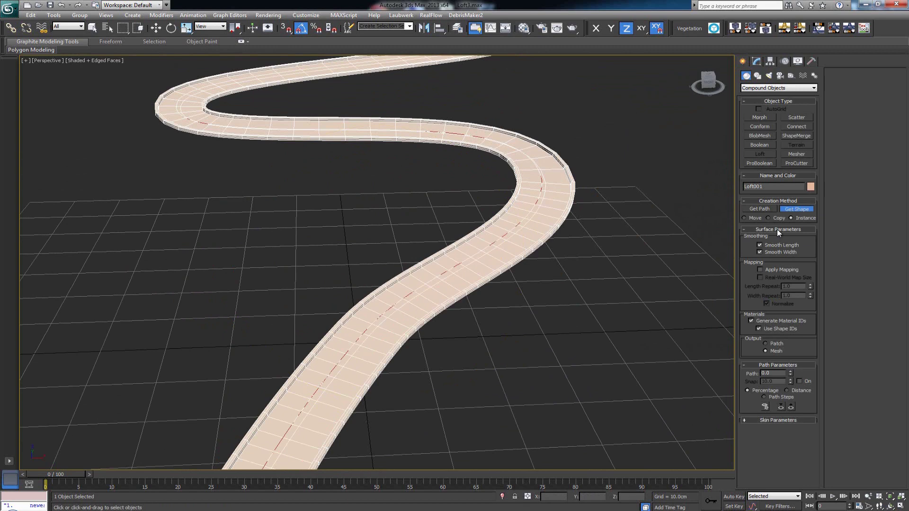
click(777, 229)
click(784, 294)
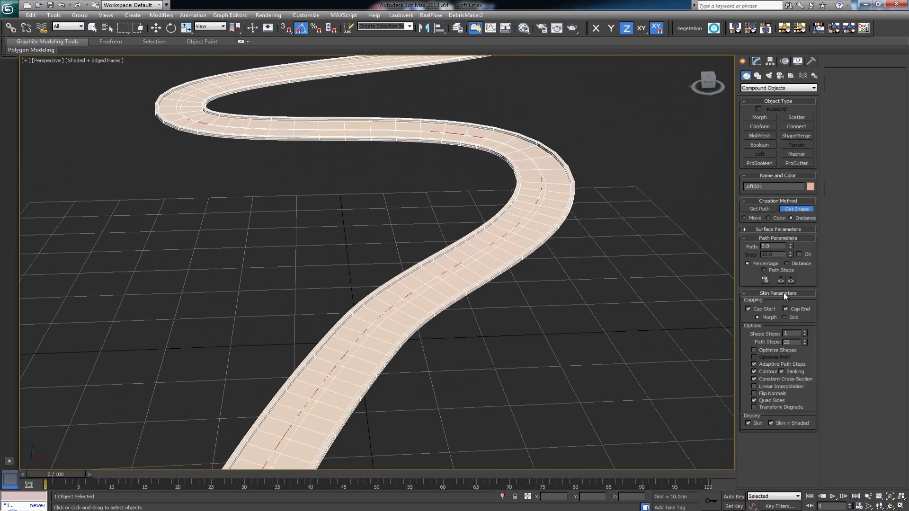
alt+middle_drag(574, 290, 450, 308)
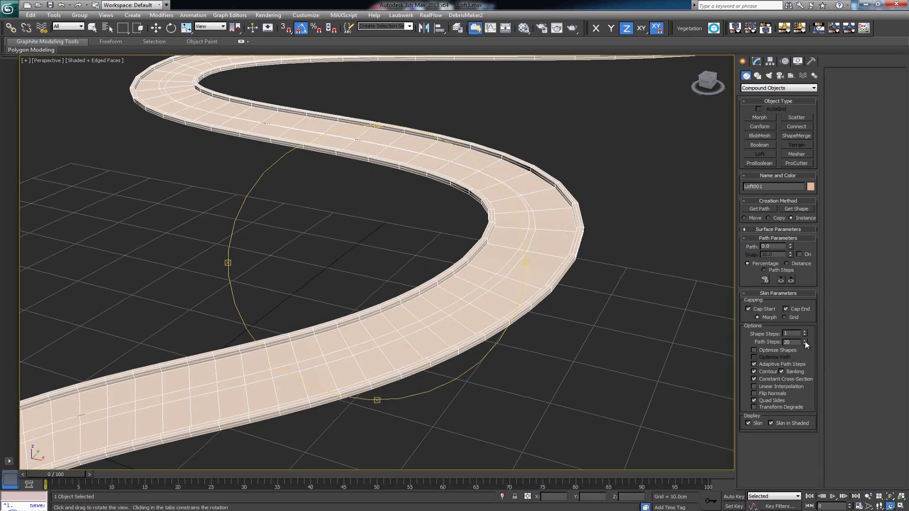
drag(805, 342, 804, 323)
Step: Examine the road mesh's segmentation through each bend and toward its far end
alt+middle_drag(362, 265, 470, 250)
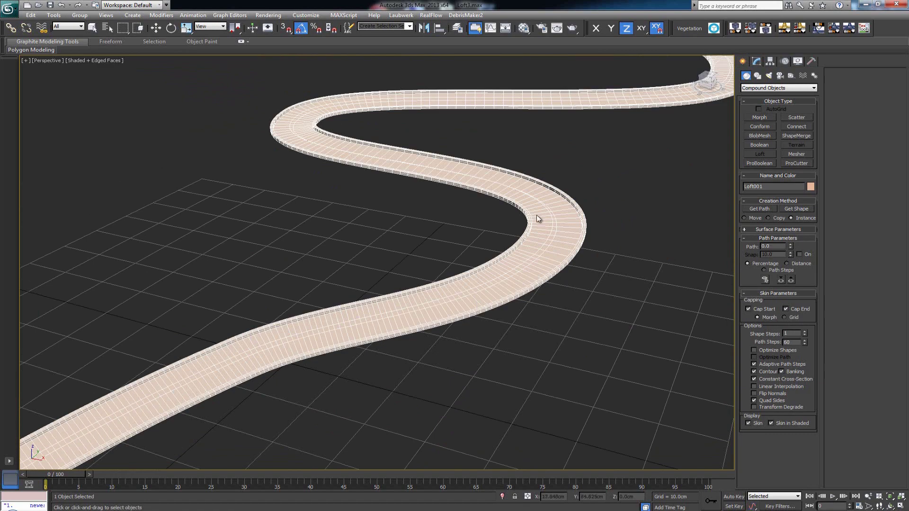
alt+middle_drag(542, 214, 487, 353)
scroll(490, 362, up, 4)
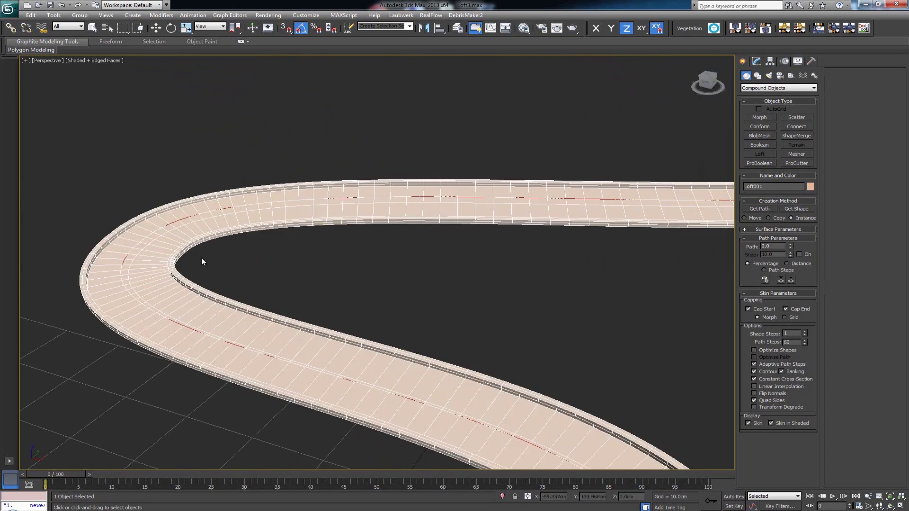
alt+middle_drag(357, 254, 443, 301)
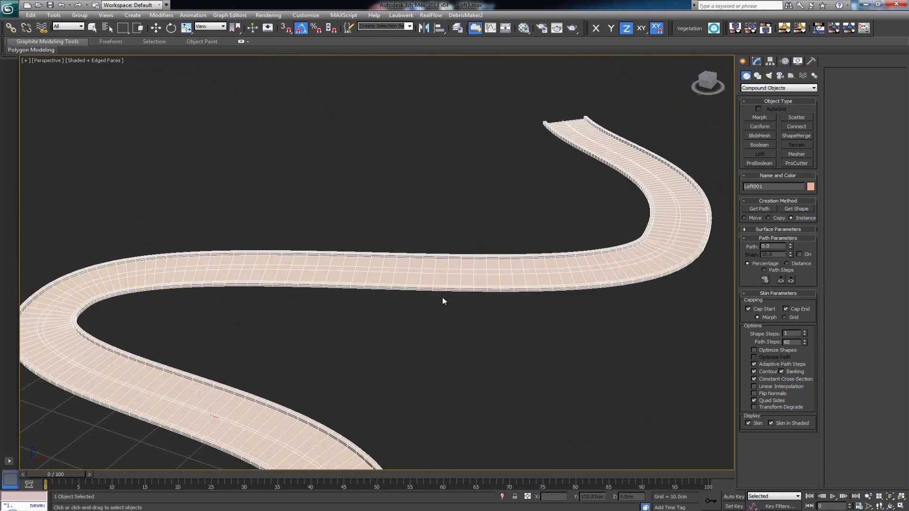
middle_drag(633, 245, 375, 254)
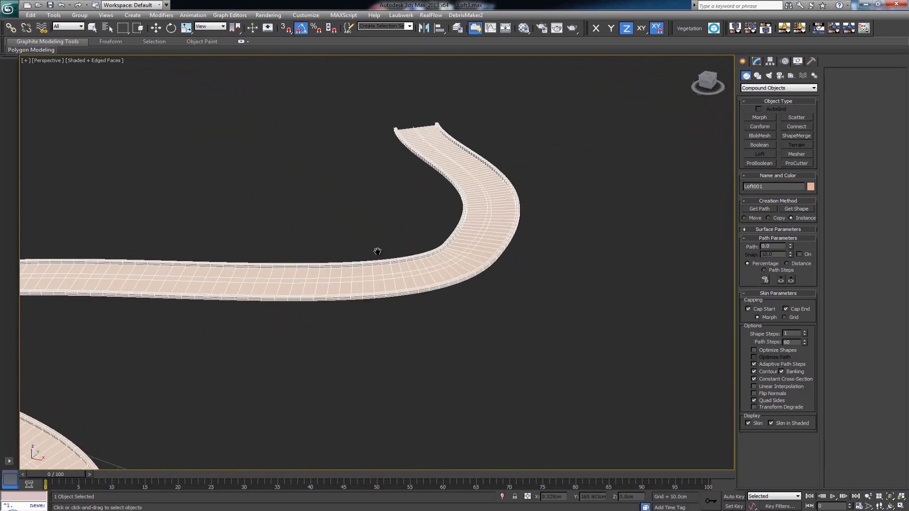
scroll(325, 230, down, 5)
scroll(402, 174, up, 2)
middle_drag(402, 175, 452, 236)
scroll(478, 227, up, 2)
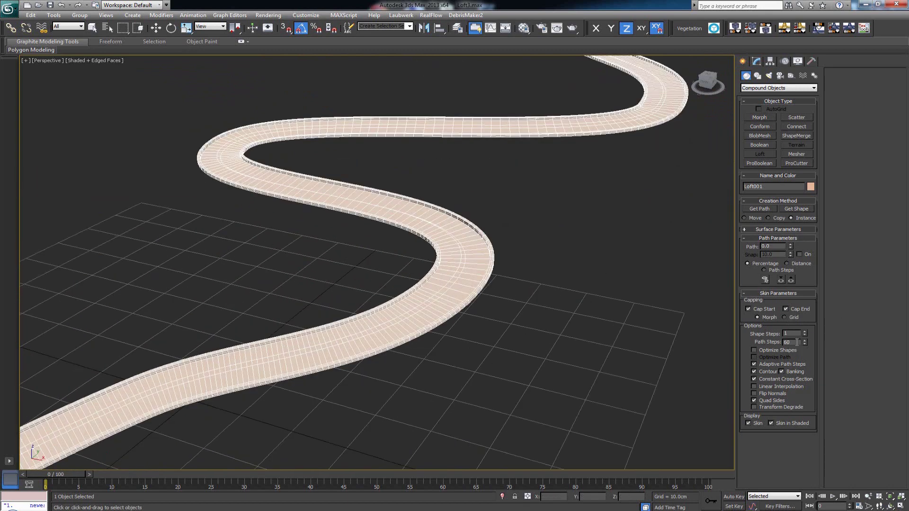
alt+middle_drag(416, 260, 472, 339)
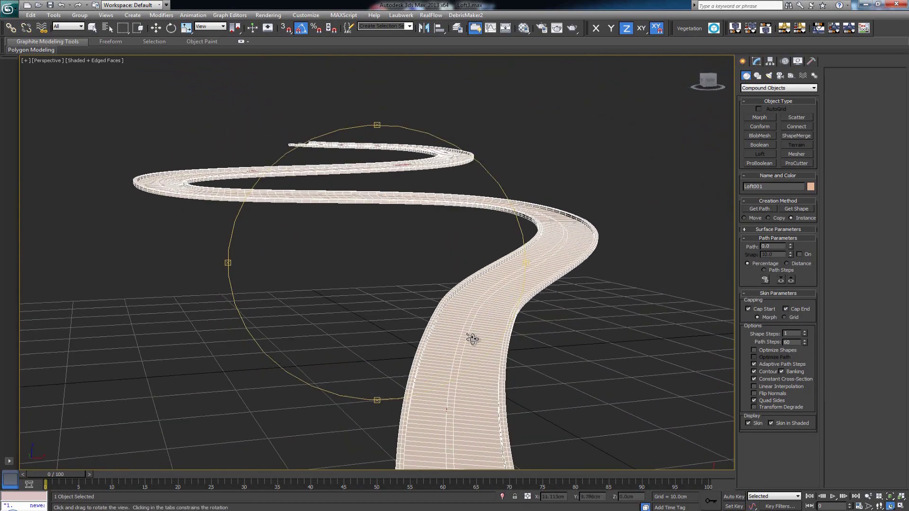
alt+middle_drag(499, 203, 443, 230)
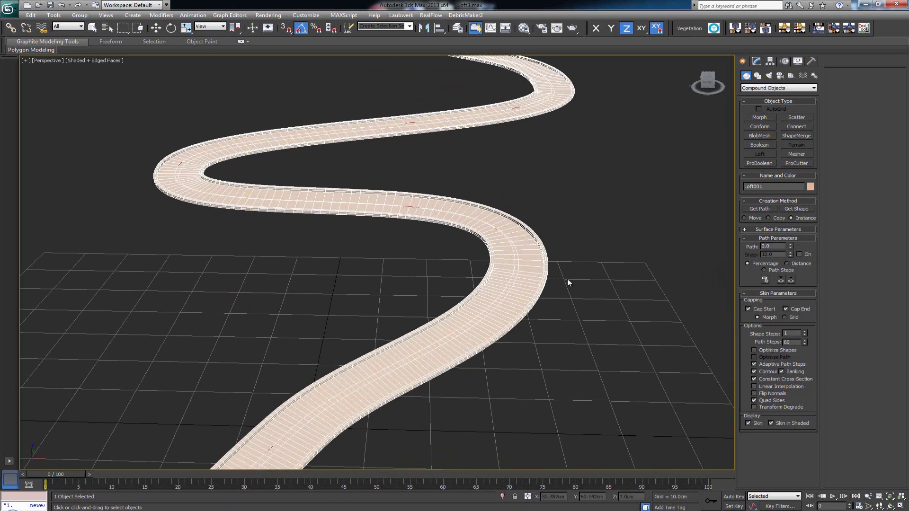
Step: Try Optimize Shapes on the loft skin, inspect the mesh at the bend, and turn the option back off
scroll(491, 280, up, 4)
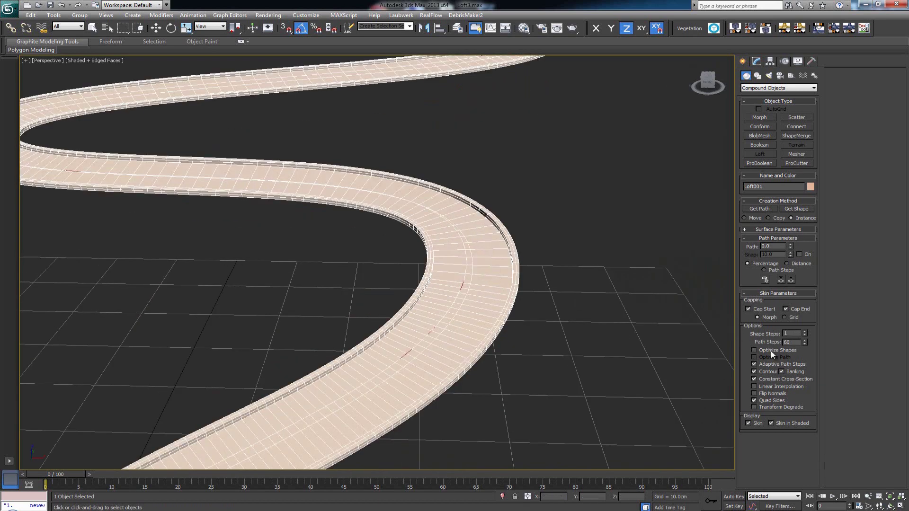
click(771, 352)
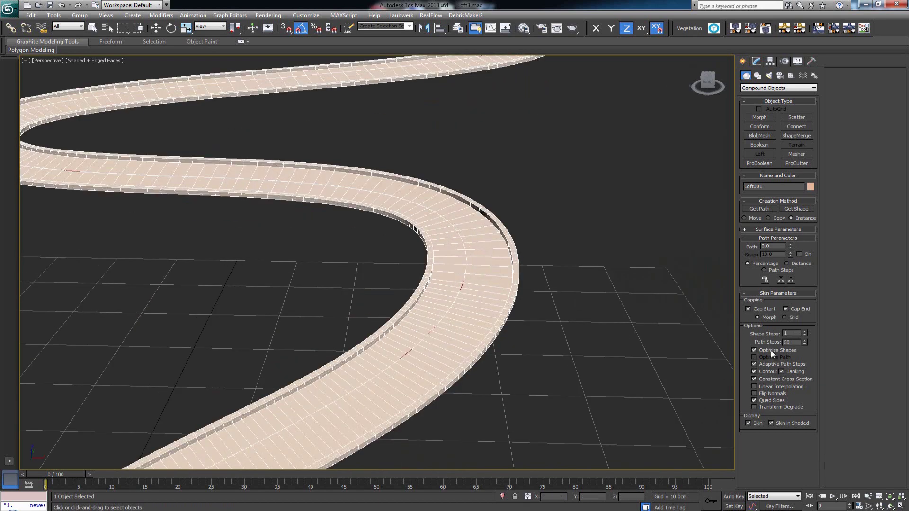
scroll(479, 305, up, 5)
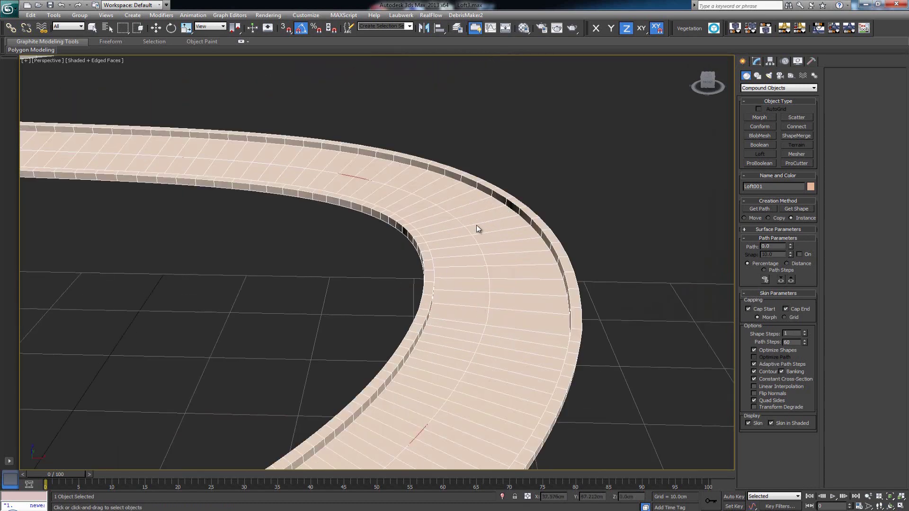
scroll(538, 226, up, 5)
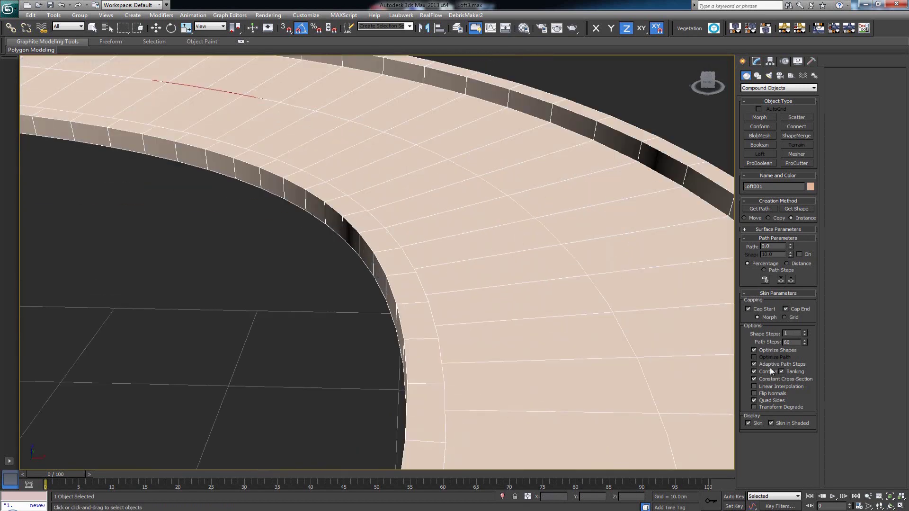
click(768, 349)
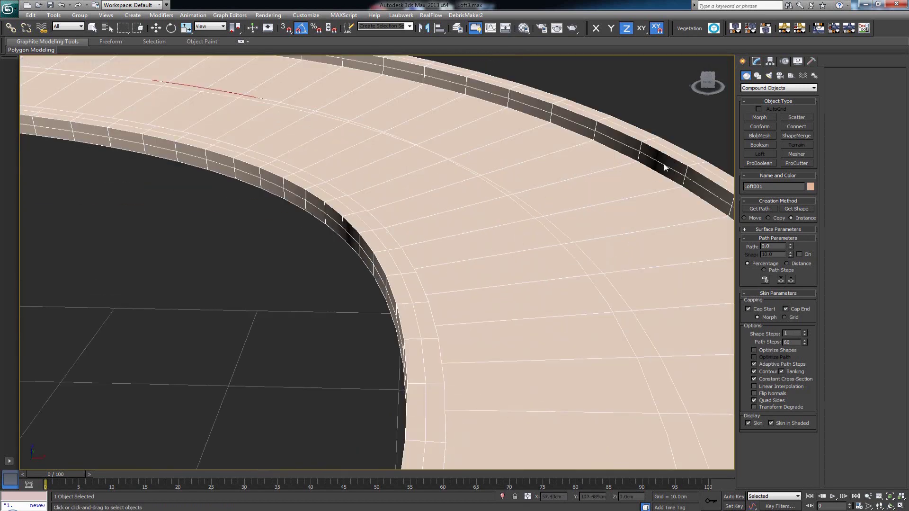
Step: Compare the loft skin with Optimize Shapes enabled once more, and turn the option back off
click(775, 353)
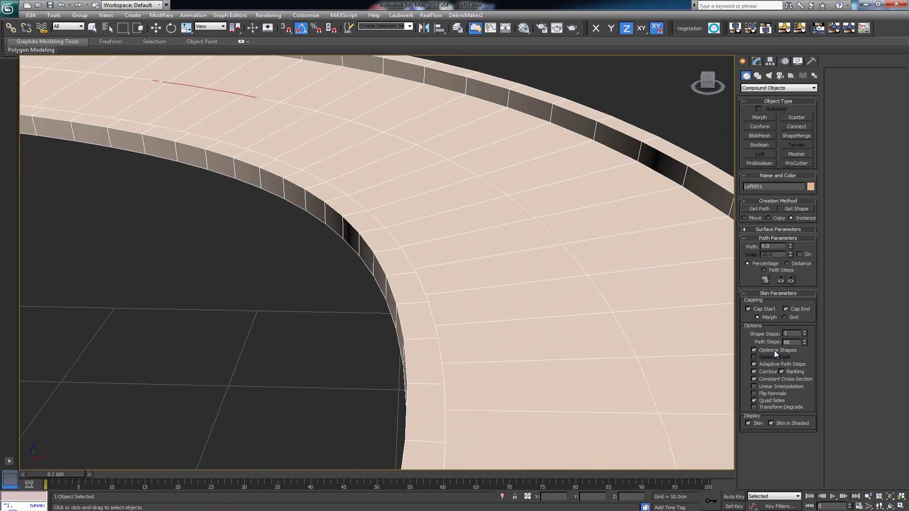
click(774, 351)
scroll(443, 254, down, 10)
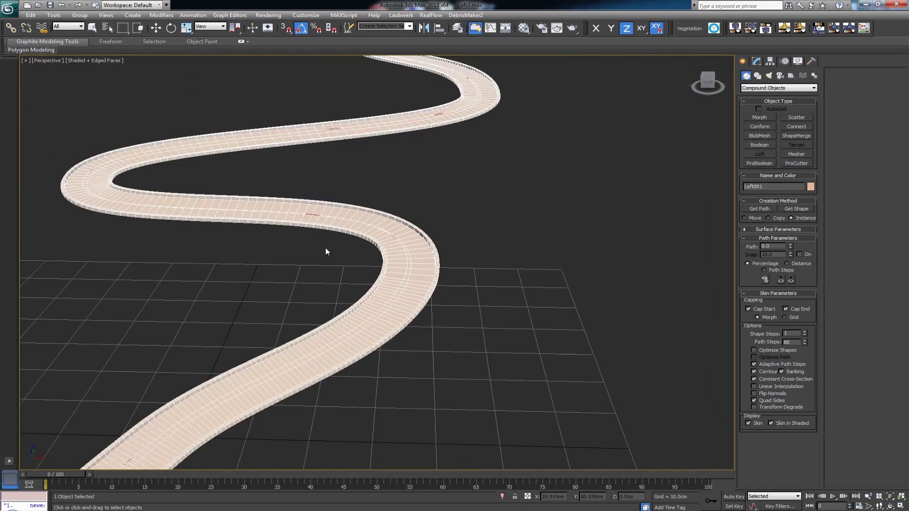
Step: Examine the road's mesh along the near stretch and through the bends from a lower viewing angle
middle_drag(326, 251, 454, 166)
scroll(469, 150, up, 5)
middle_drag(519, 269, 515, 340)
scroll(521, 385, up, 4)
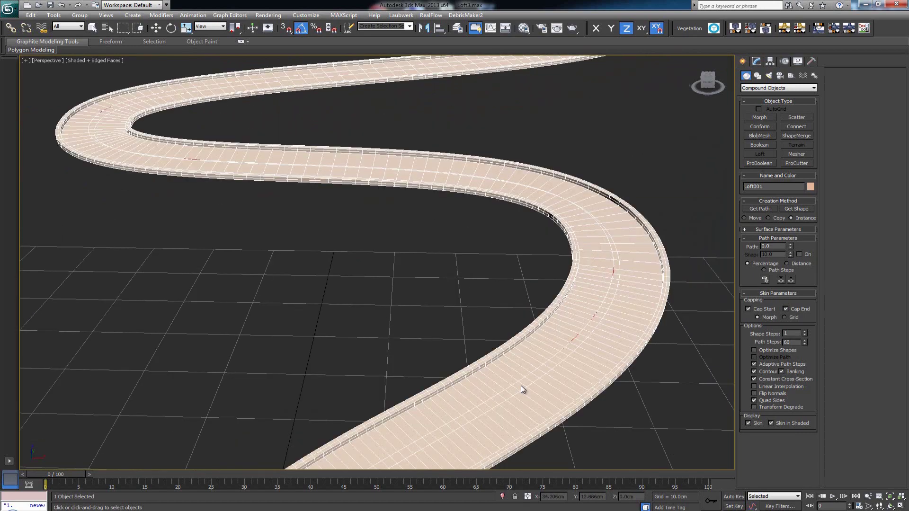
key(ctrl+r)
drag(469, 314, 477, 291)
right_click(476, 292)
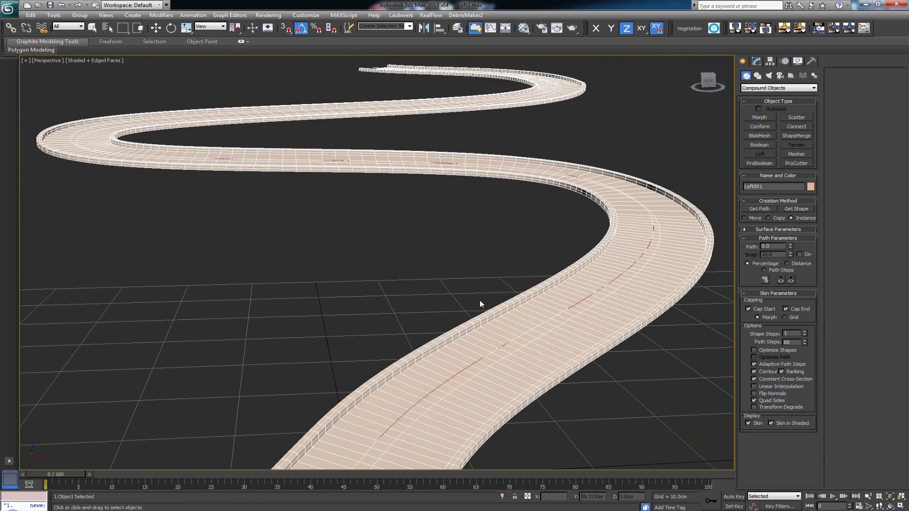
scroll(491, 322, up, 5)
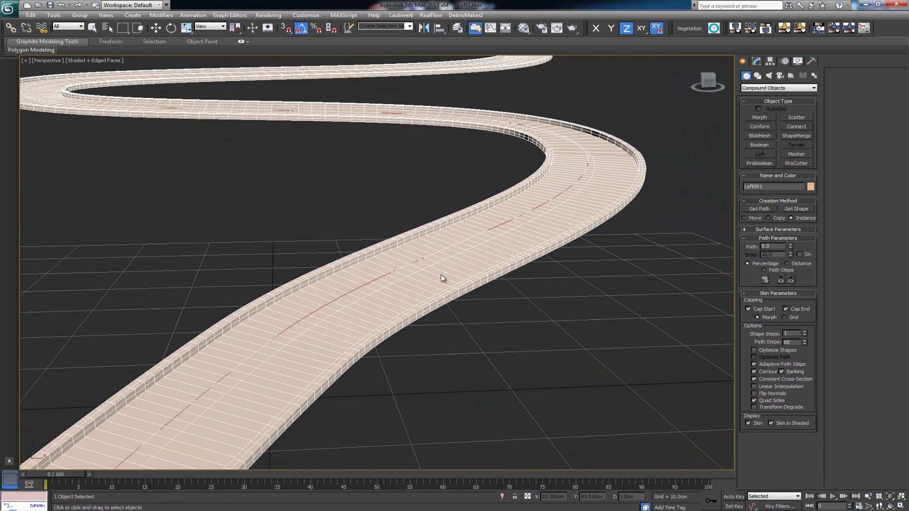
scroll(441, 275, up, 3)
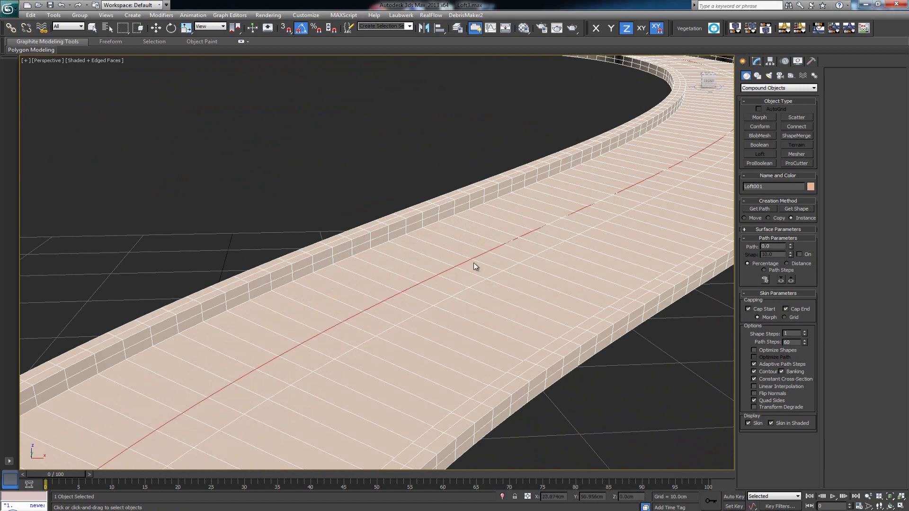
middle_drag(475, 266, 412, 361)
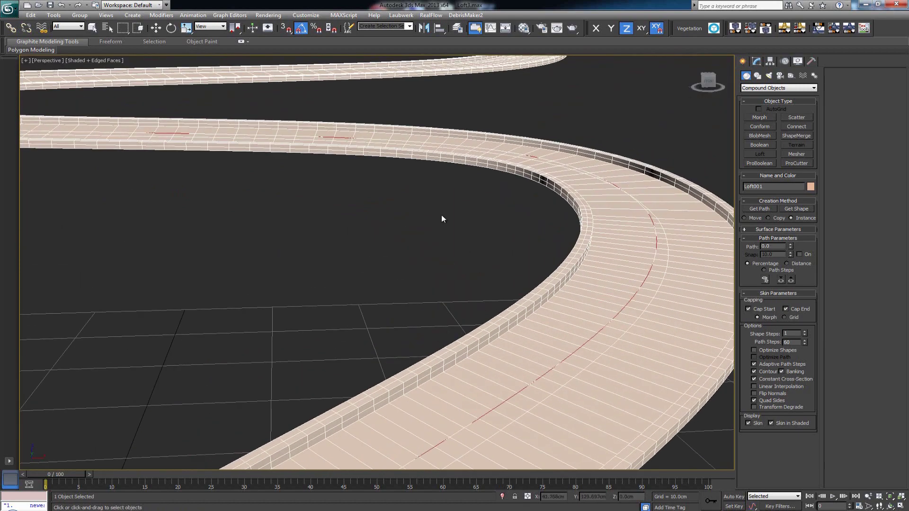
scroll(490, 302, down, 5)
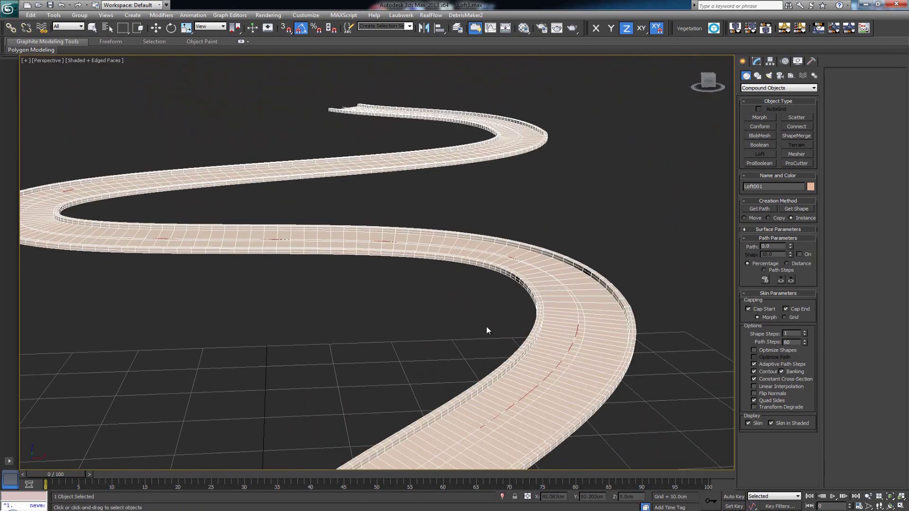
middle_drag(487, 330, 515, 251)
scroll(515, 251, down, 3)
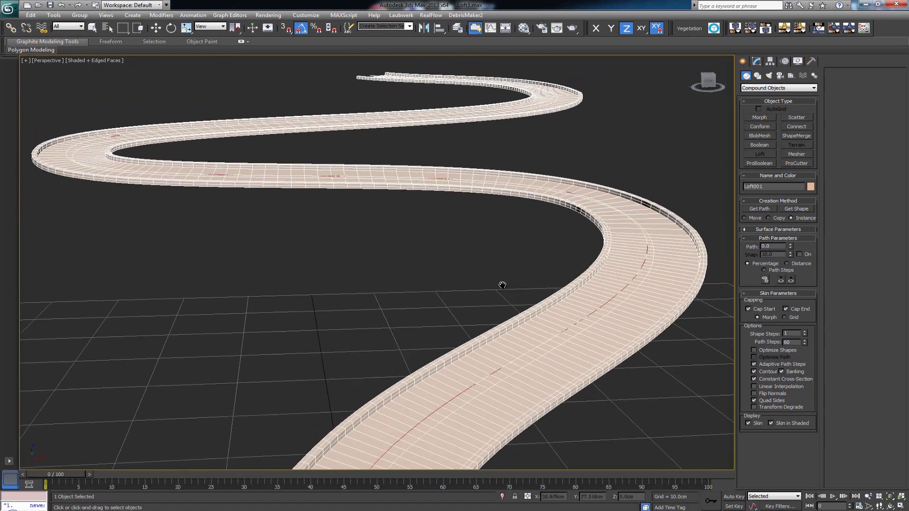
scroll(497, 243, up, 5)
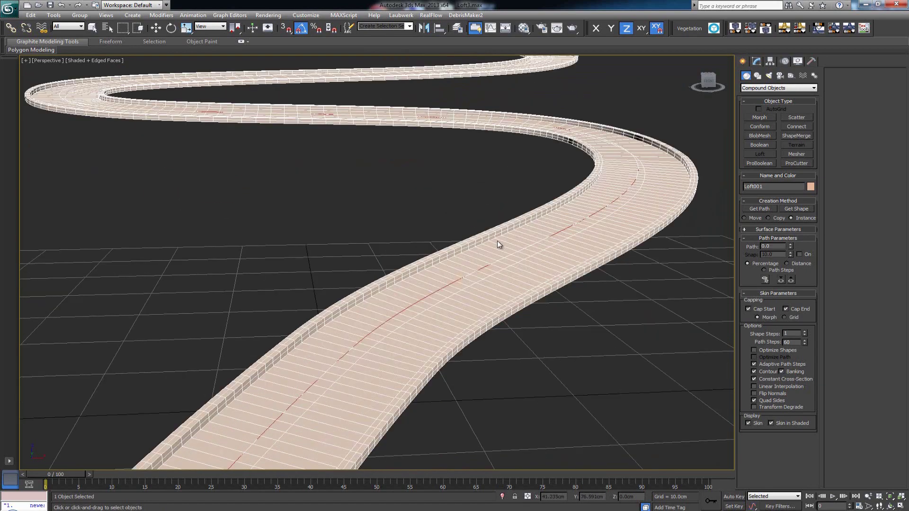
Step: Try the loft without Banking, hide the edged faces to judge the road's tilt, and turn Banking back on
click(795, 371)
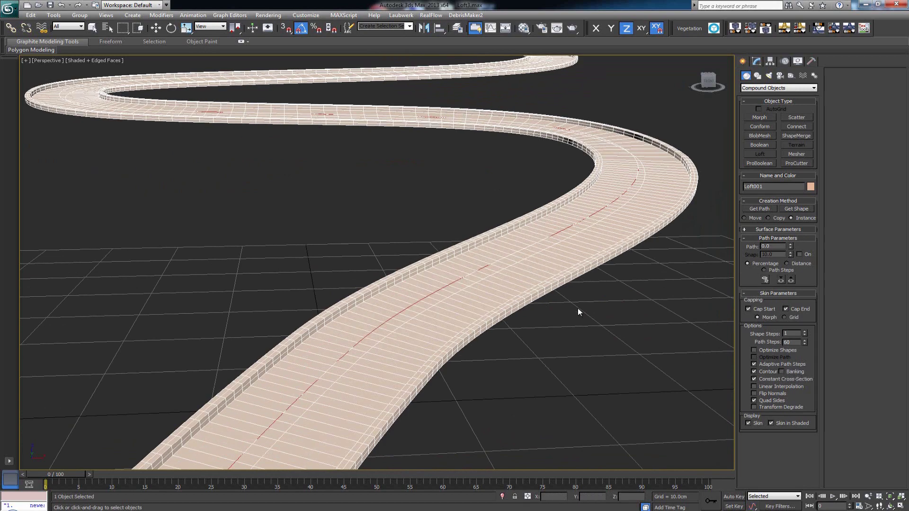
scroll(543, 349, down, 2)
alt+middle_drag(415, 284, 408, 272)
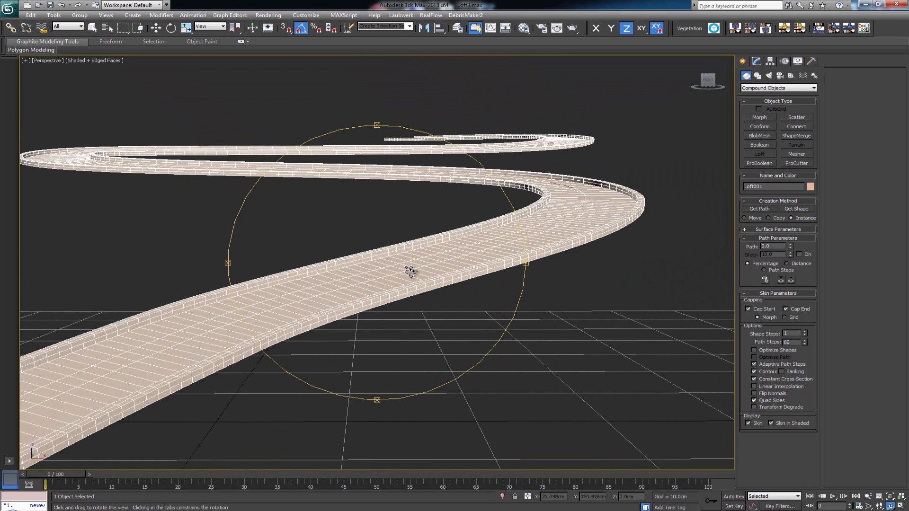
drag(424, 249, 253, 158)
key(F4)
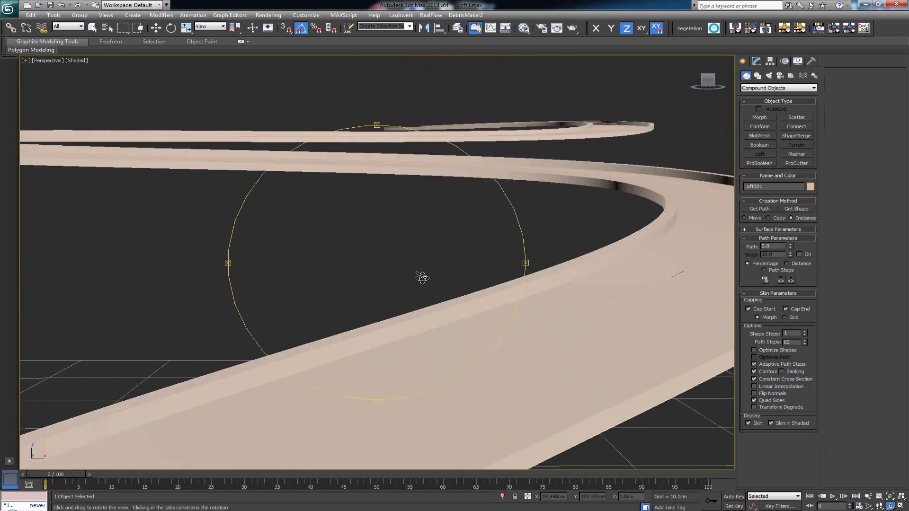
mouse_move(420, 277)
mouse_down()
mouse_move(461, 272)
mouse_move(445, 278)
mouse_move(592, 310)
mouse_up()
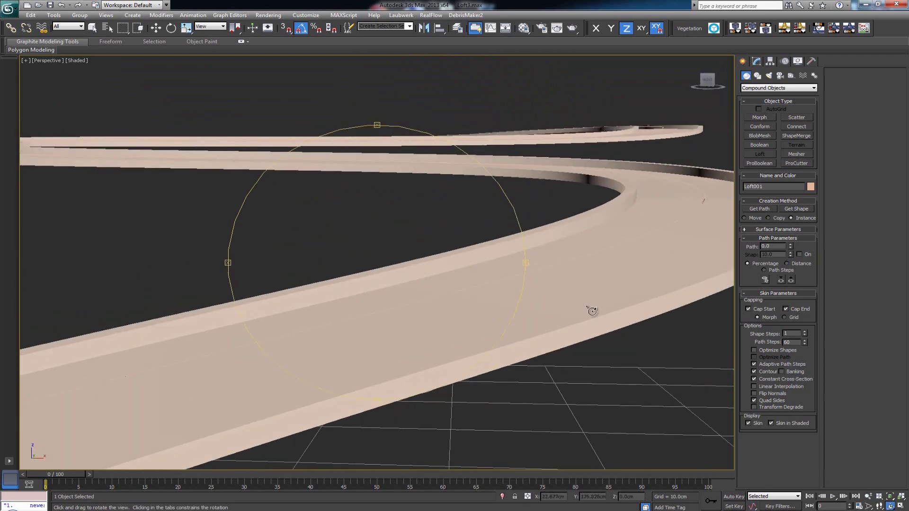
click(789, 372)
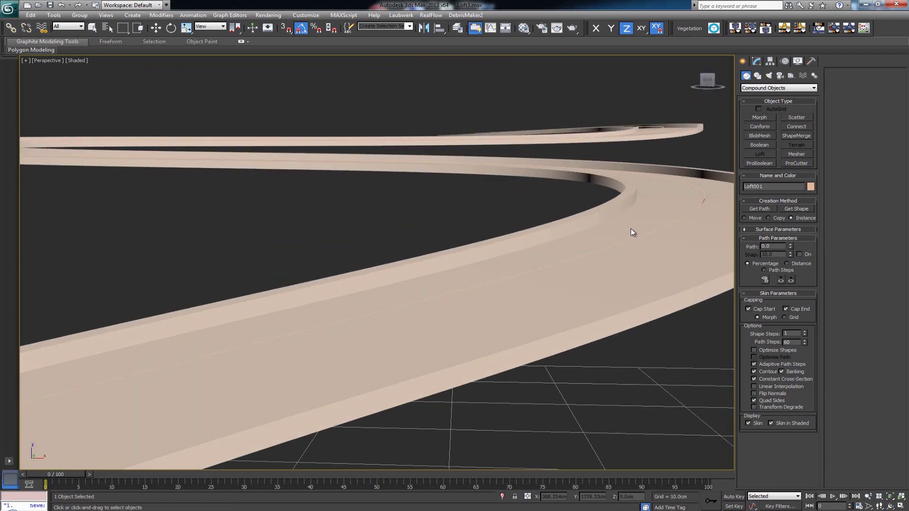
Step: Examine how the banked road tilts through its bends from low and raised viewpoints
scroll(591, 263, down, 5)
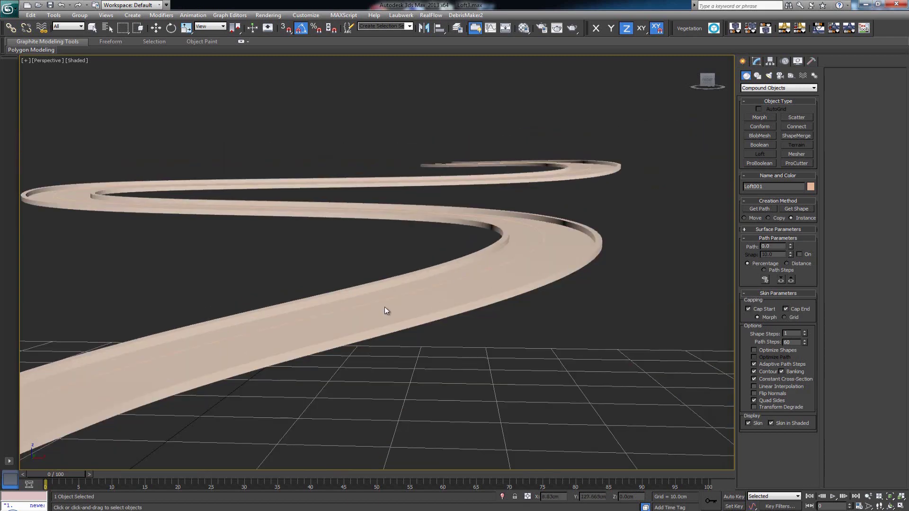
key(ctrl+r)
drag(464, 236, 489, 235)
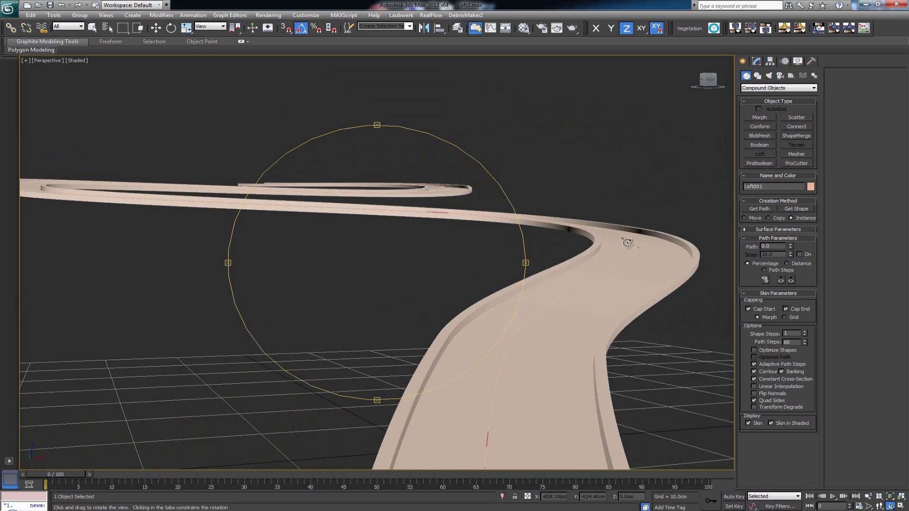
drag(628, 242, 434, 308)
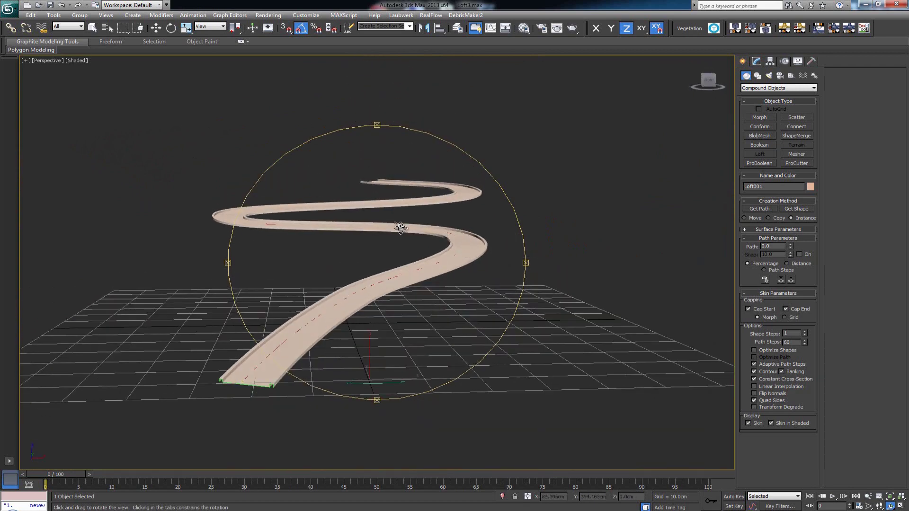
scroll(357, 234, up, 4)
scroll(397, 286, up, 2)
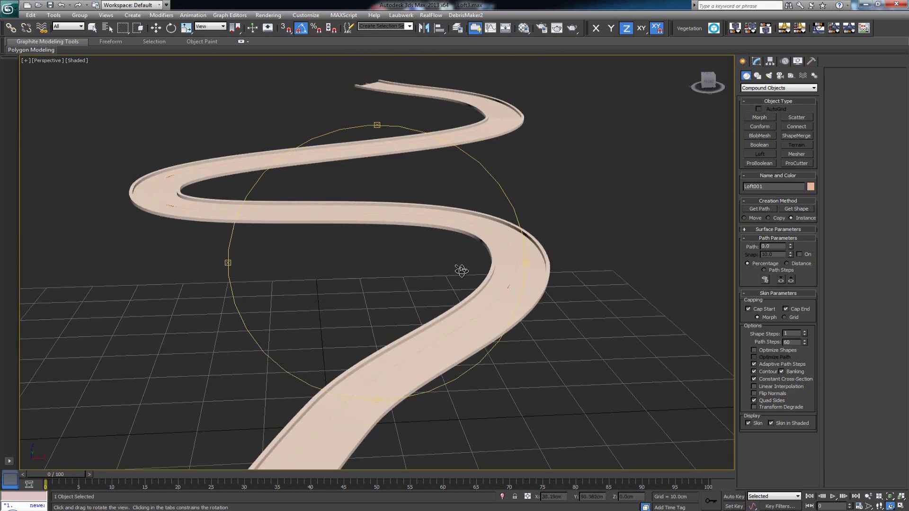
Step: Turn off Banking in the loft's skin parameters and display edged faces on the road again
click(800, 374)
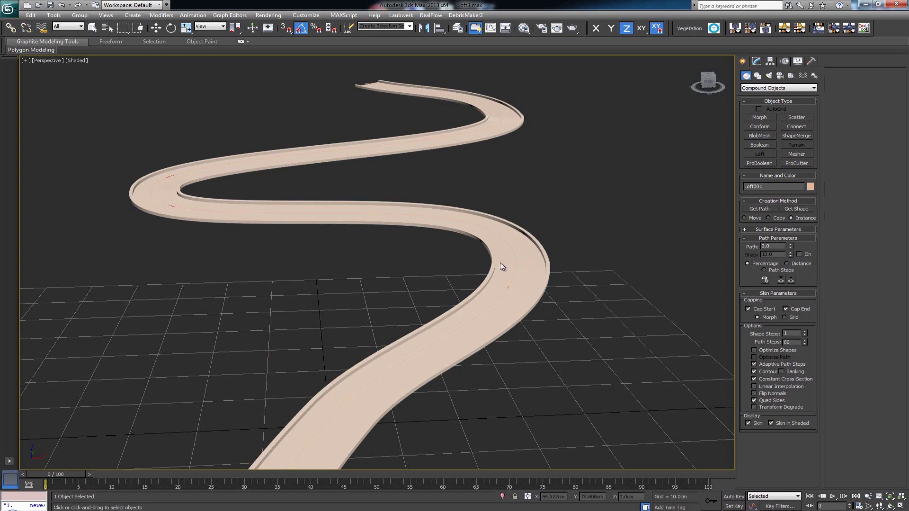
scroll(500, 262, up, 6)
middle_drag(508, 274, 469, 305)
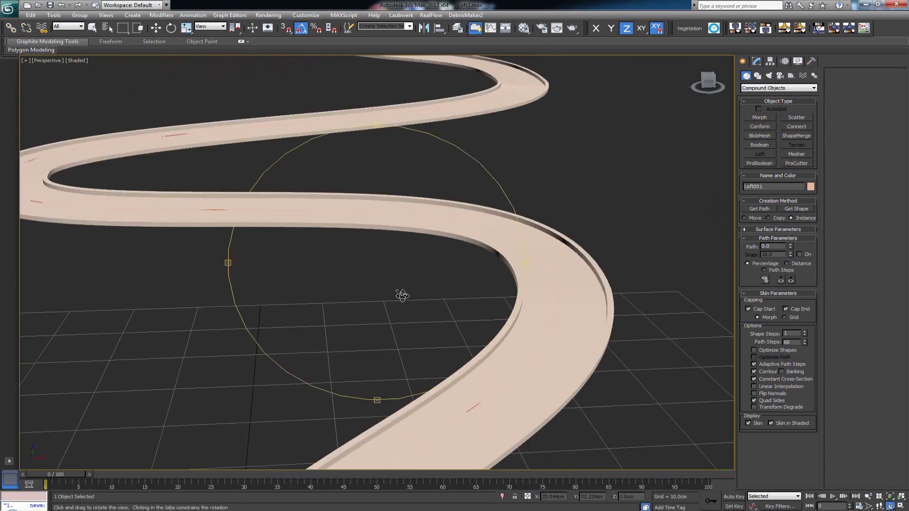
mouse_move(402, 294)
alt+middle_down()
mouse_move(438, 294)
mouse_move(434, 283)
mouse_move(416, 282)
mouse_move(402, 296)
mouse_move(447, 281)
alt+middle_up()
key(F4)
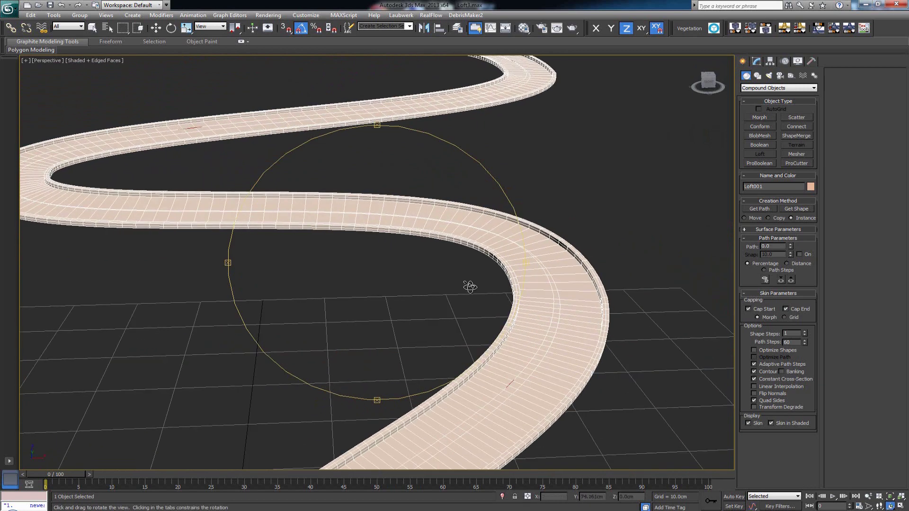
Step: Examine the unbanked road's mesh at the near bend and along its whole length
scroll(474, 329, down, 3)
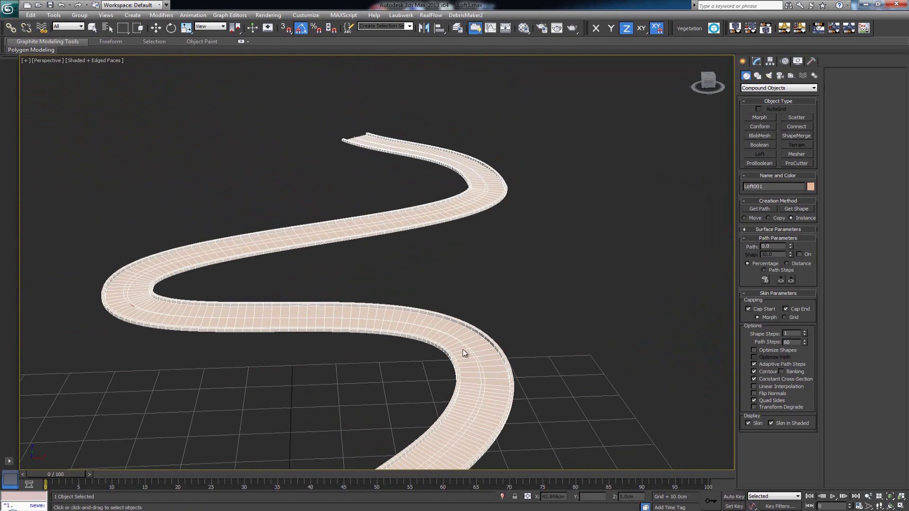
middle_drag(466, 354, 473, 280)
scroll(494, 305, up, 6)
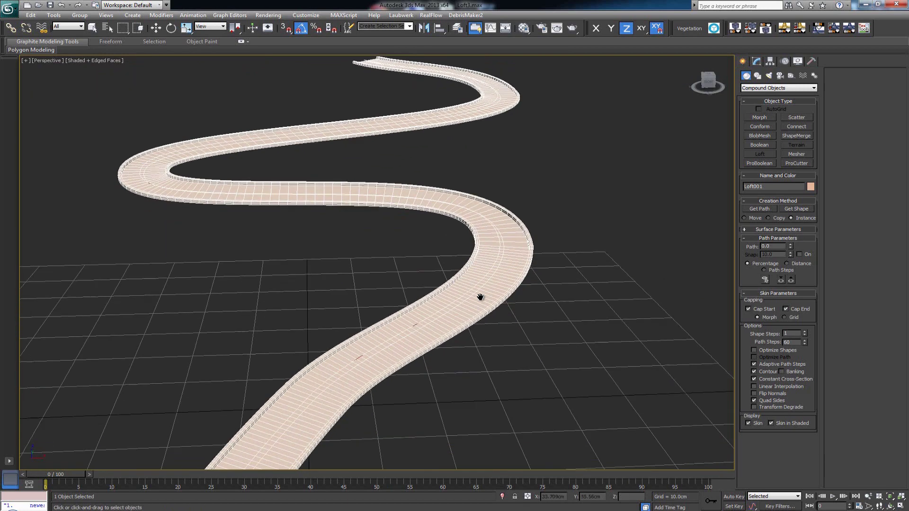
middle_drag(523, 245, 447, 327)
scroll(448, 328, down, 2)
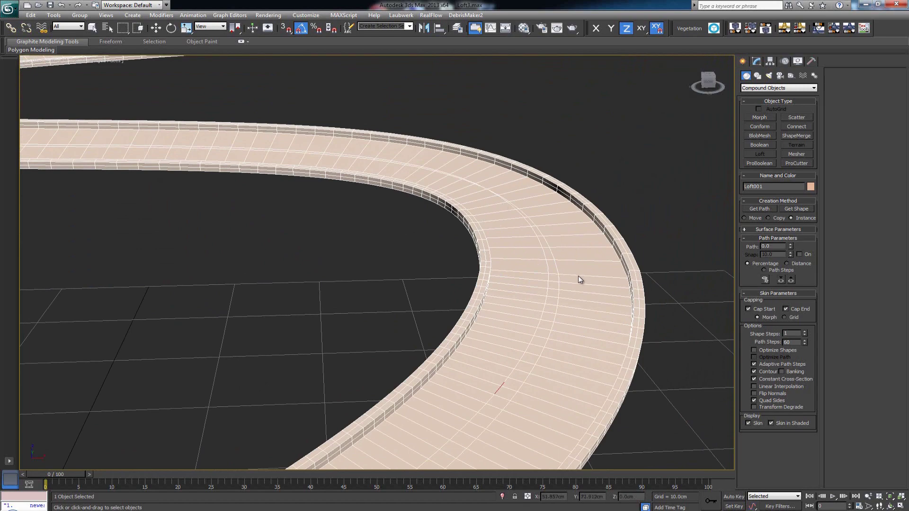
scroll(558, 221, down, 6)
scroll(486, 229, down, 4)
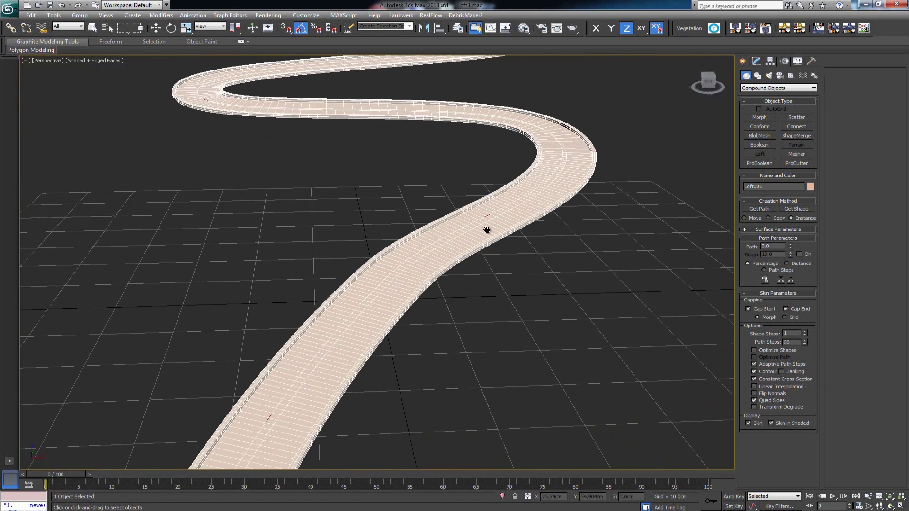
scroll(464, 269, up, 5)
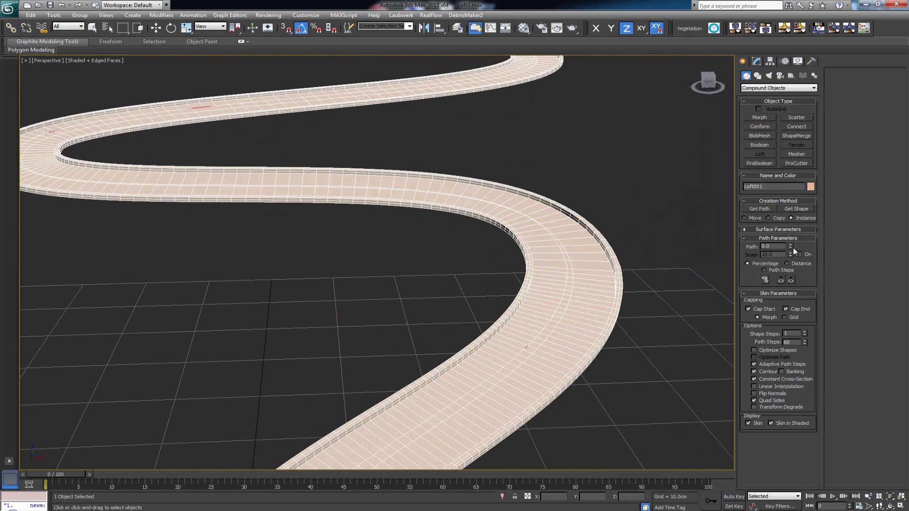
Step: Open the road loft's Twist deformation graph and arrange its window beside the road
click(787, 230)
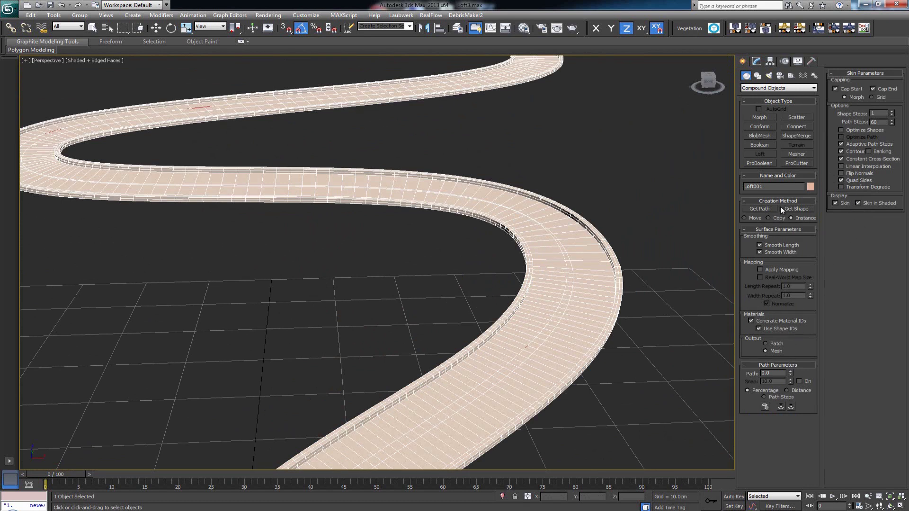
click(755, 63)
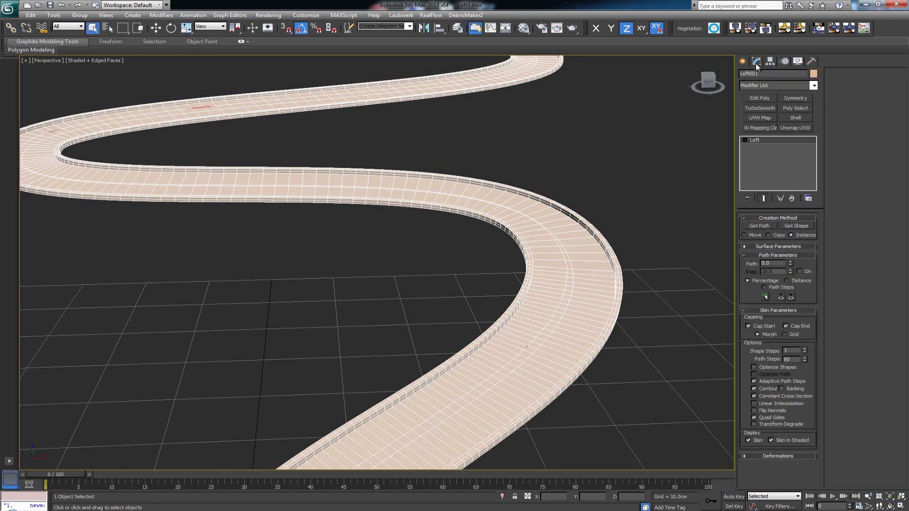
click(788, 456)
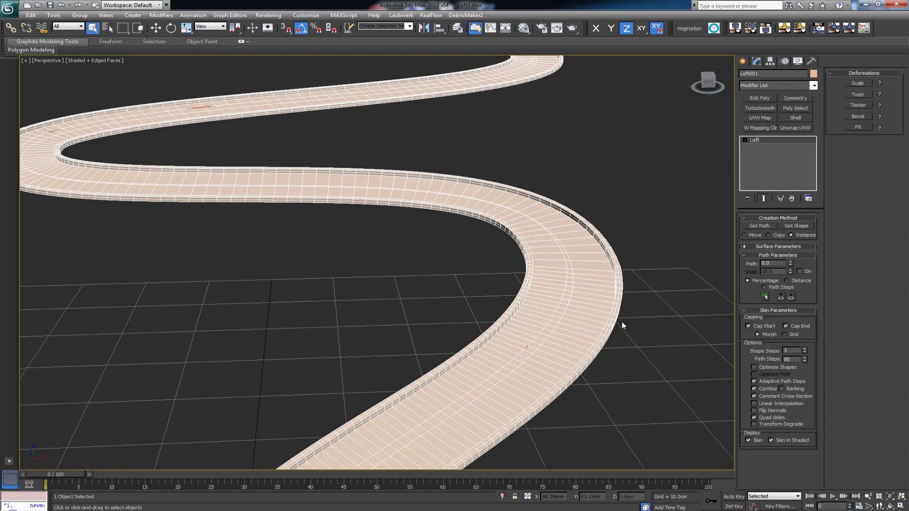
scroll(623, 326, down, 3)
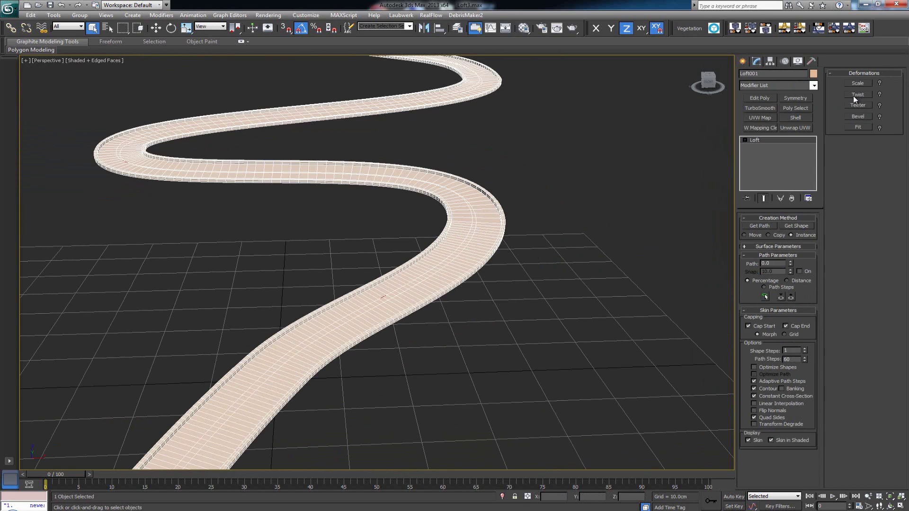
click(856, 95)
middle_drag(365, 235, 375, 238)
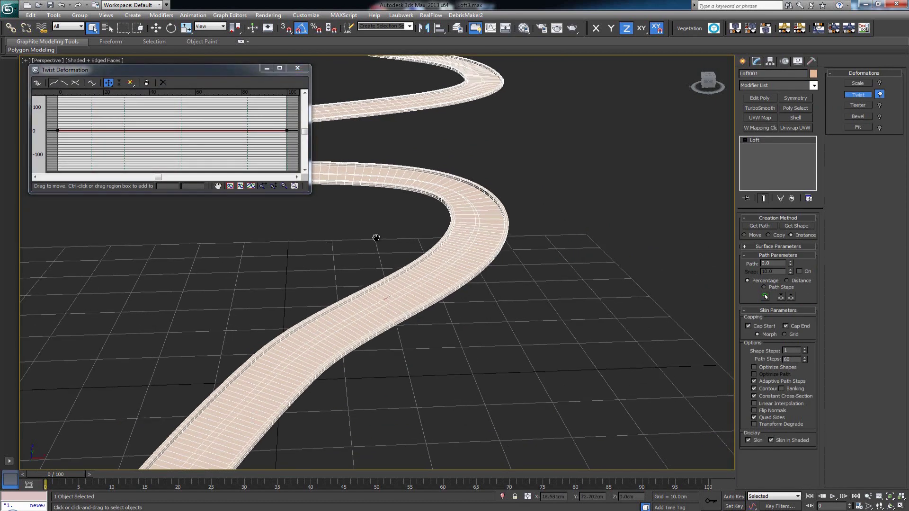
scroll(544, 256, down, 5)
middle_drag(507, 254, 527, 231)
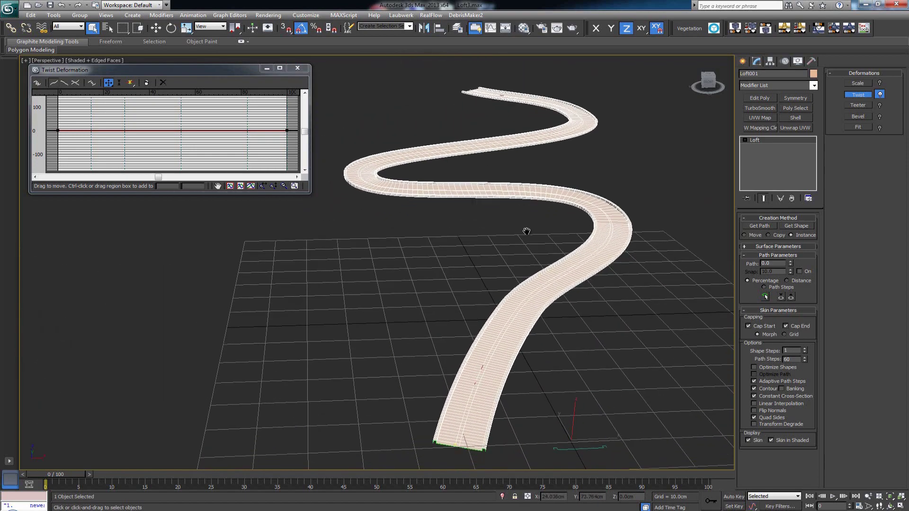
mouse_move(206, 75)
mouse_down()
mouse_move(199, 108)
mouse_move(204, 92)
mouse_up()
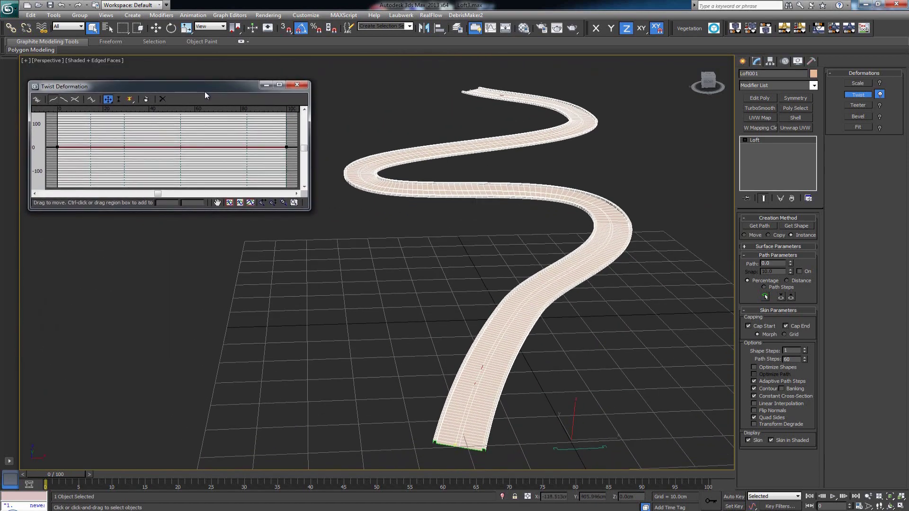
middle_drag(359, 136, 389, 155)
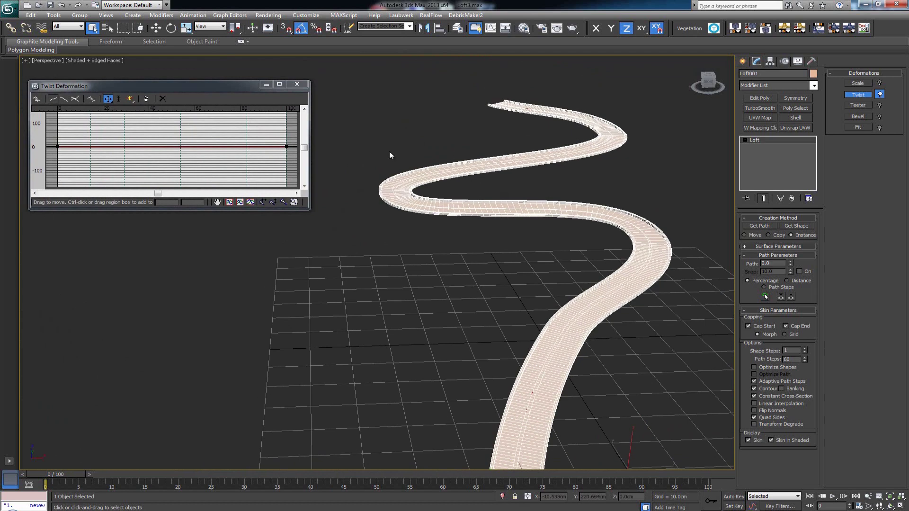
Step: Enlarge the Twist Deformation window and zoom its graph to show the curve from 0 to 100
mouse_move(175, 86)
mouse_down()
mouse_move(180, 131)
mouse_move(176, 90)
mouse_up()
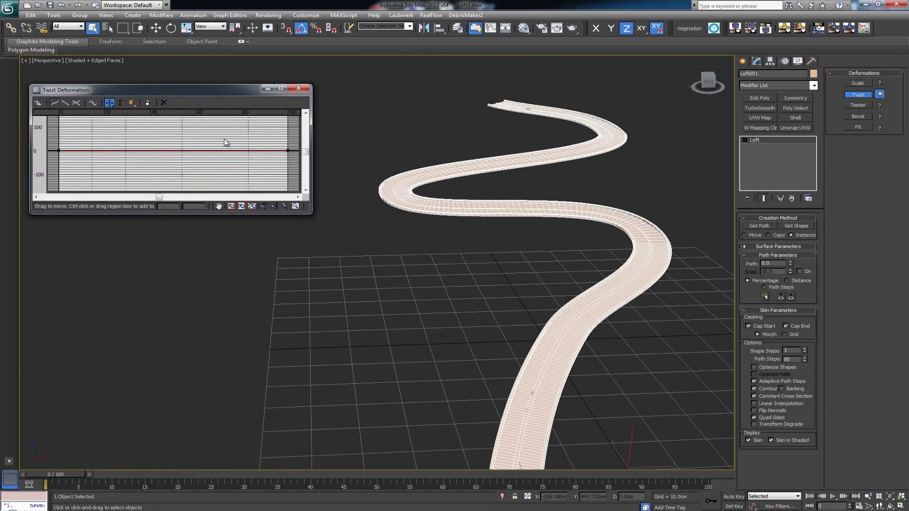
drag(314, 217, 439, 304)
click(412, 296)
drag(264, 213, 263, 194)
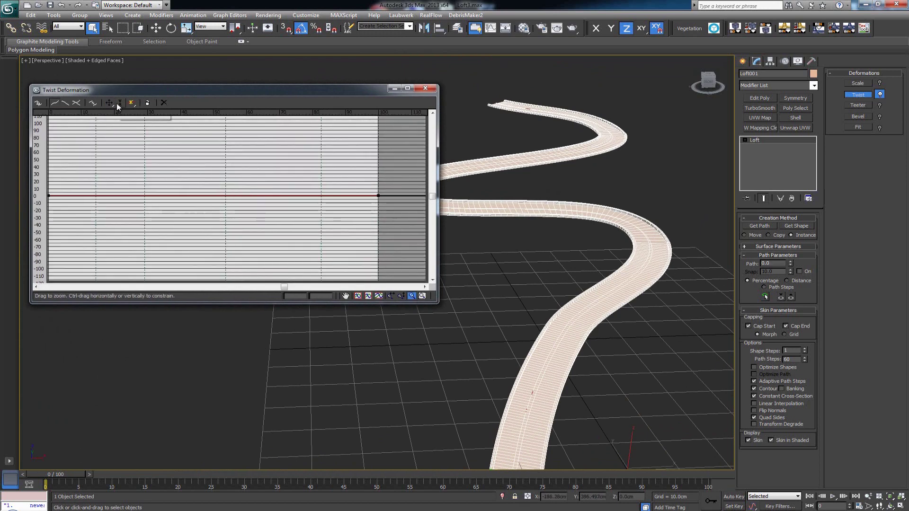
click(346, 296)
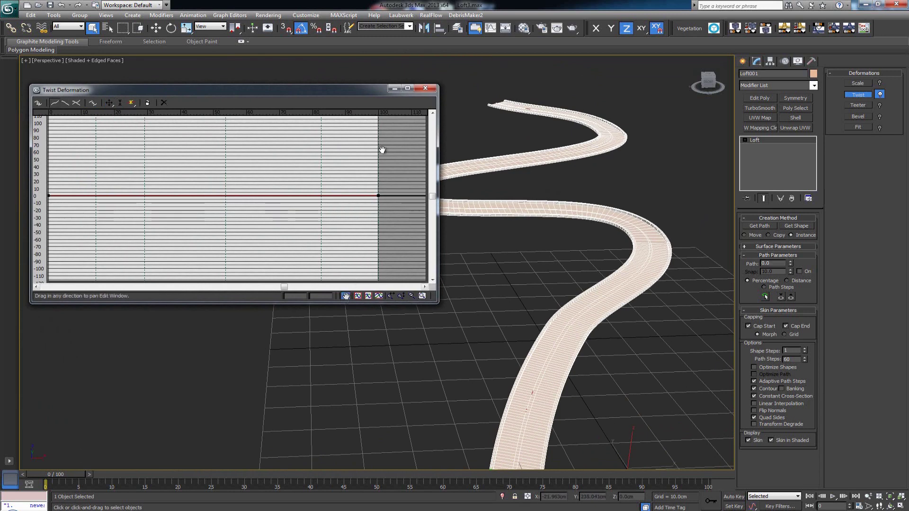
click(110, 104)
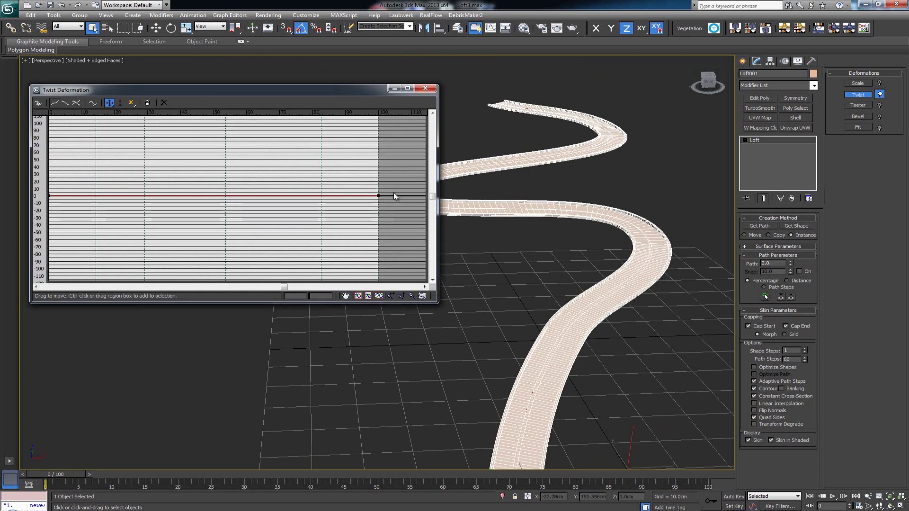
Step: Select the twist curve's end point and rescale the graph's vertical range to about 80 above and below zero
click(377, 195)
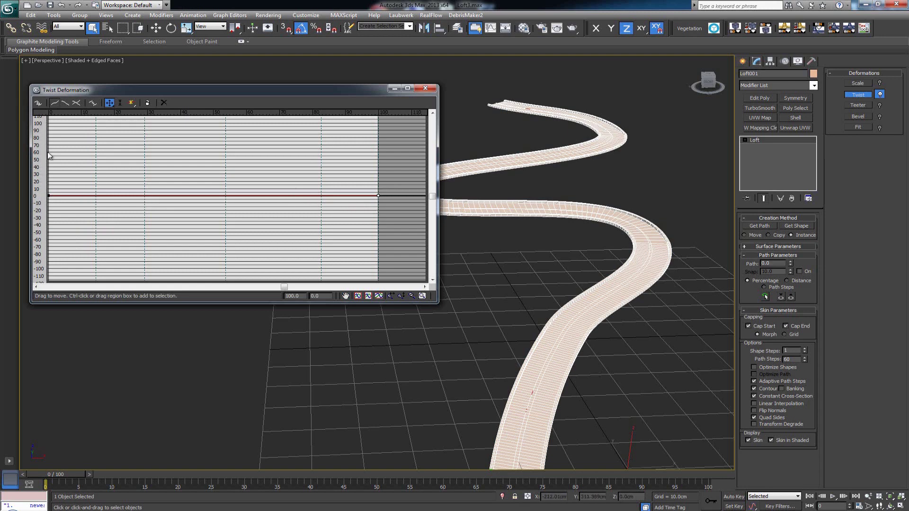
click(402, 296)
drag(208, 201, 195, 220)
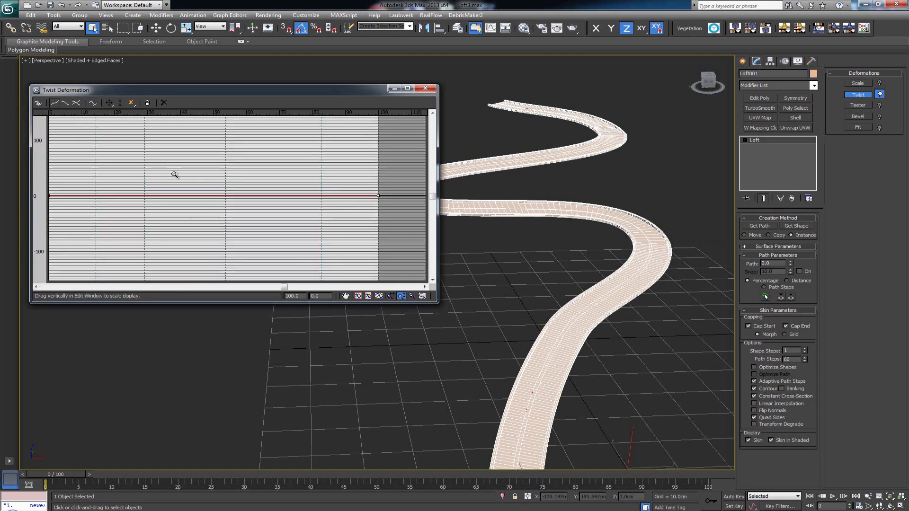
drag(174, 175, 118, 219)
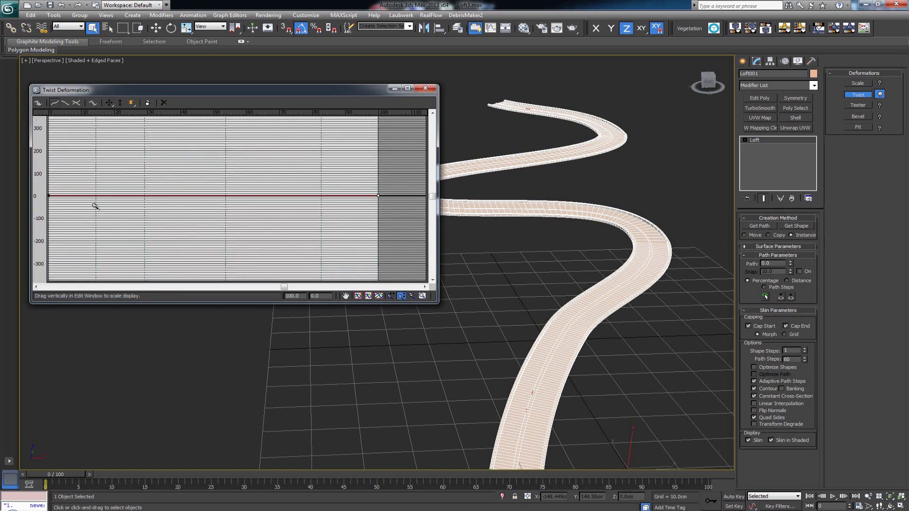
drag(189, 209, 196, 65)
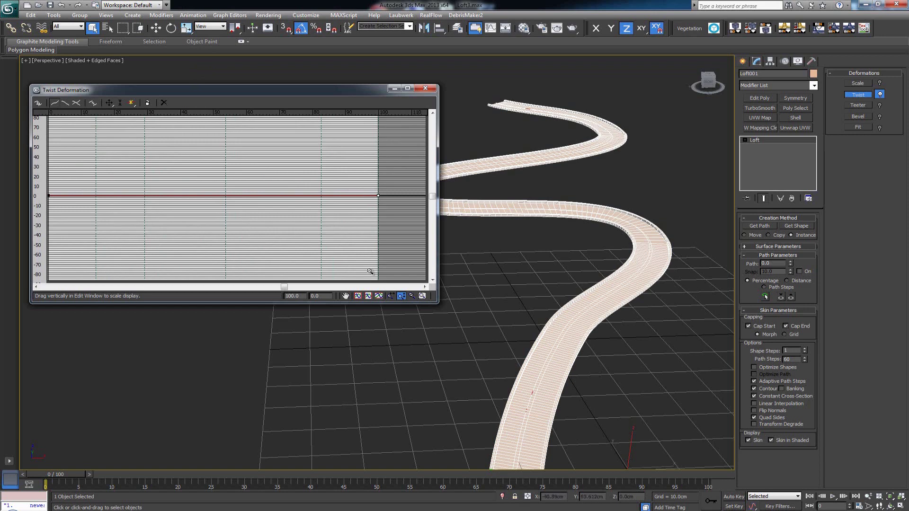
Step: Raise the end point of the twist curve at 100 percent to about 74
click(109, 103)
click(378, 196)
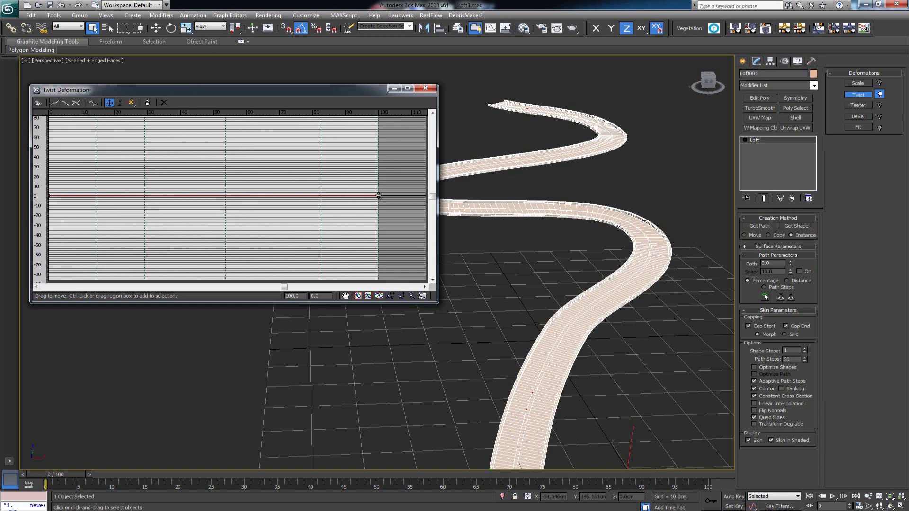
drag(379, 195, 383, 123)
Step: Minimize the Twist Deformation window and examine the twisted road from low viewpoints and at its far end
alt+middle_drag(530, 183, 510, 271)
key(ctrl+r)
click(395, 88)
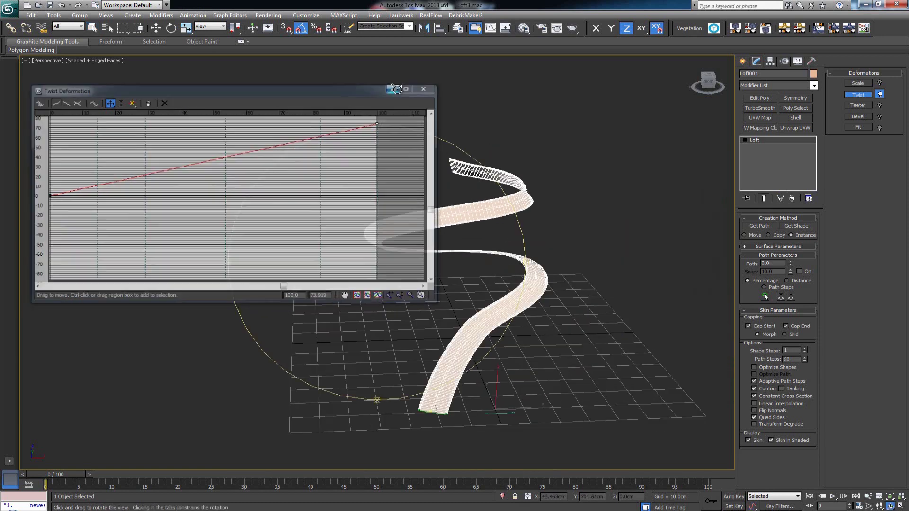
drag(436, 301, 455, 322)
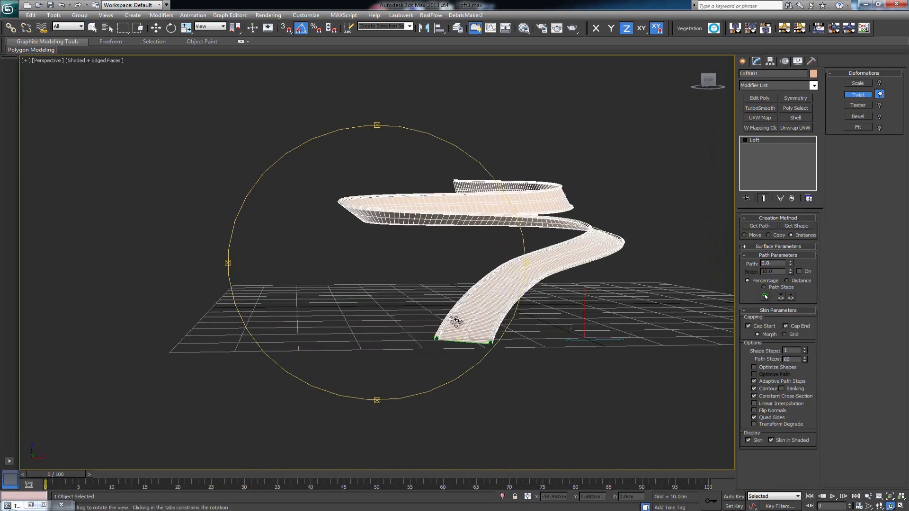
drag(447, 287, 416, 298)
drag(455, 216, 379, 236)
middle_drag(378, 237, 241, 300)
drag(240, 299, 374, 284)
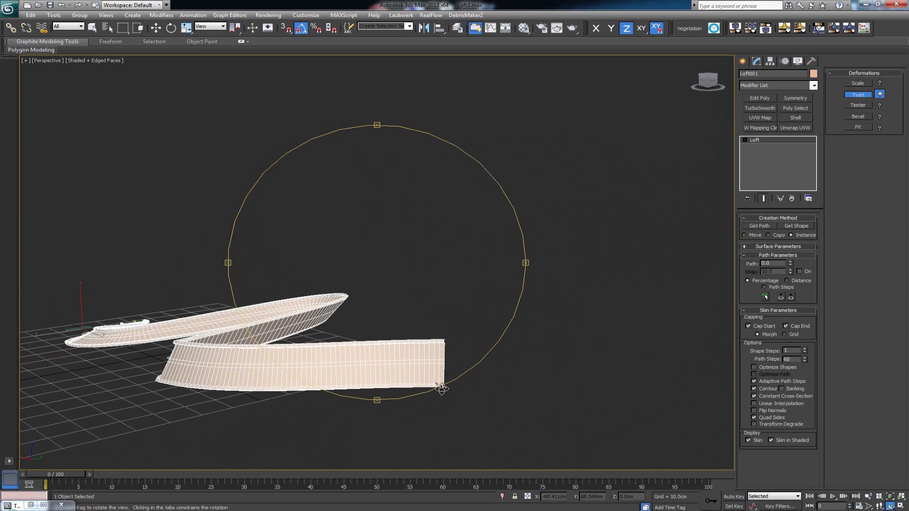
Step: Examine the twist along the road's full length and around its near bend from raised viewpoints
drag(362, 327, 450, 320)
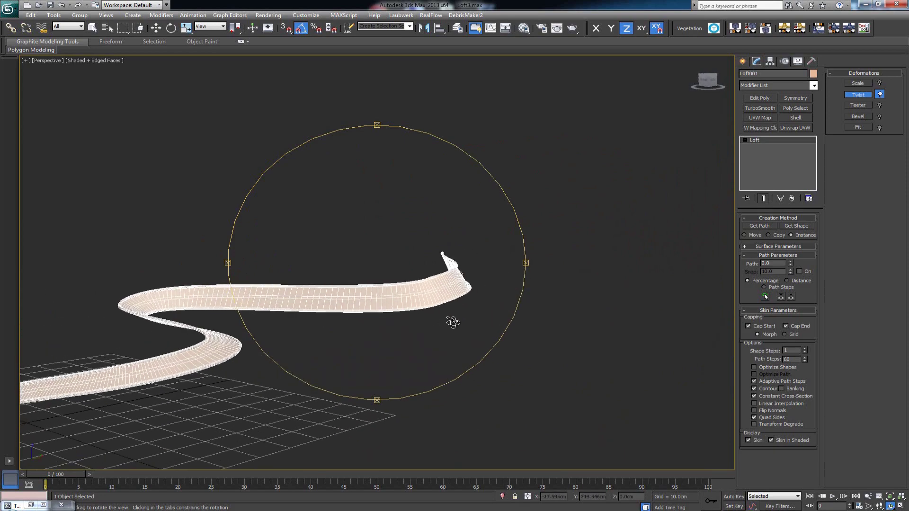
drag(394, 279, 428, 301)
drag(363, 310, 454, 263)
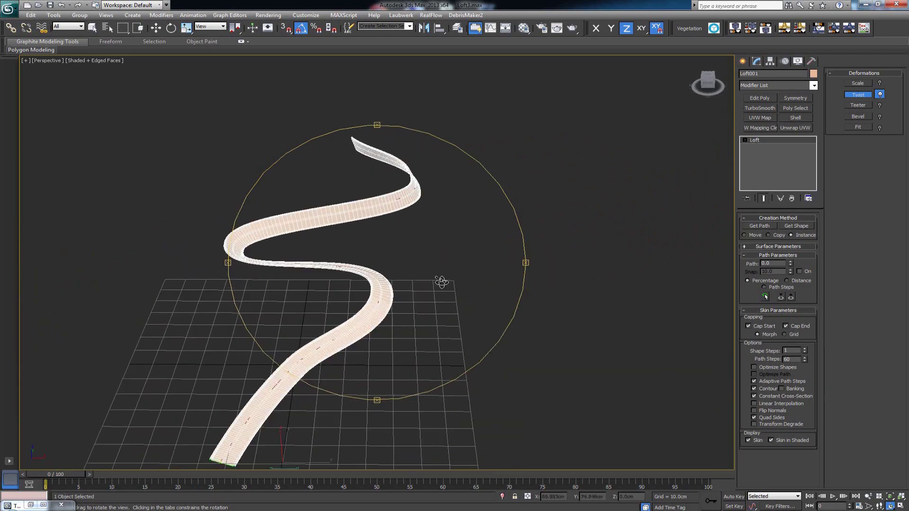
drag(416, 309, 445, 287)
right_click(445, 286)
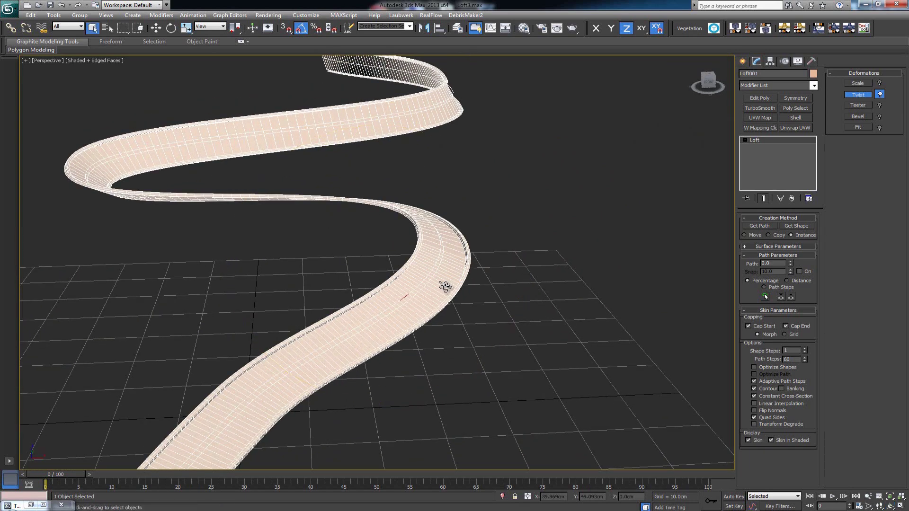
scroll(397, 218, down, 2)
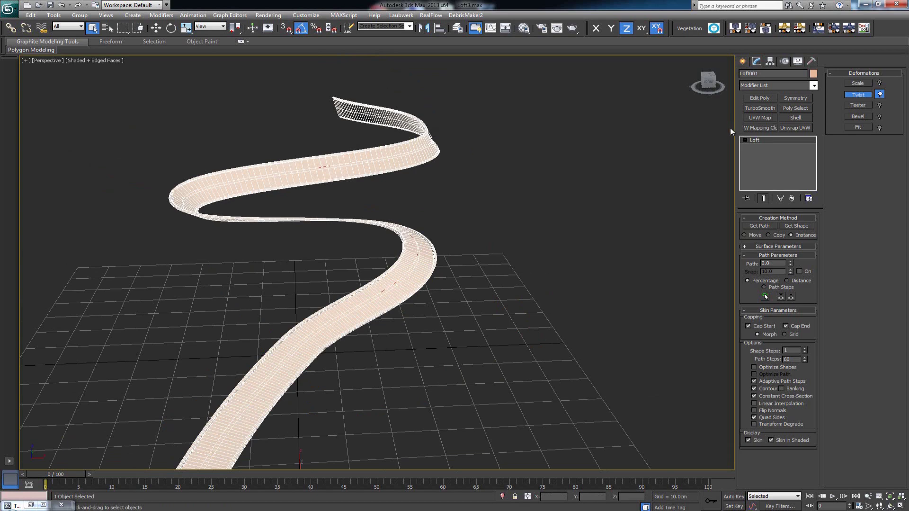
scroll(521, 160, up, 5)
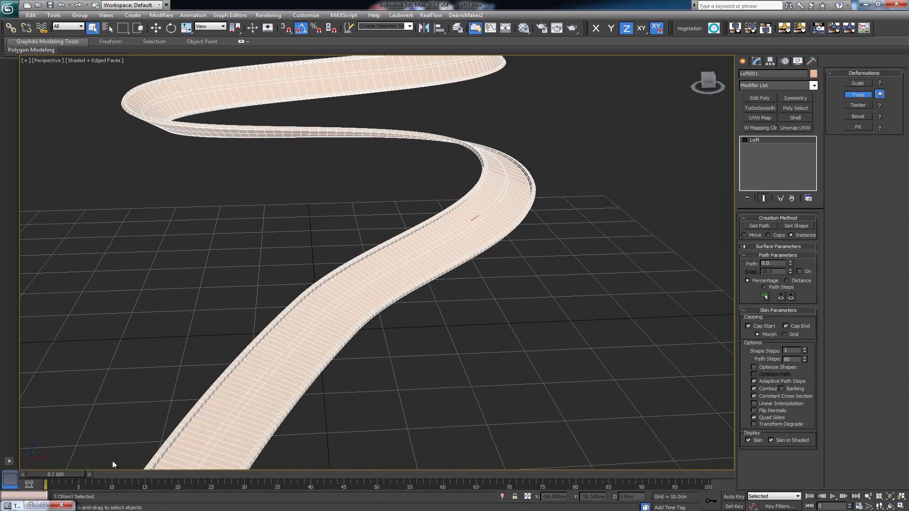
Step: Restore the Twist Deformation window and set the curve's end point to a twist value of 100
click(30, 505)
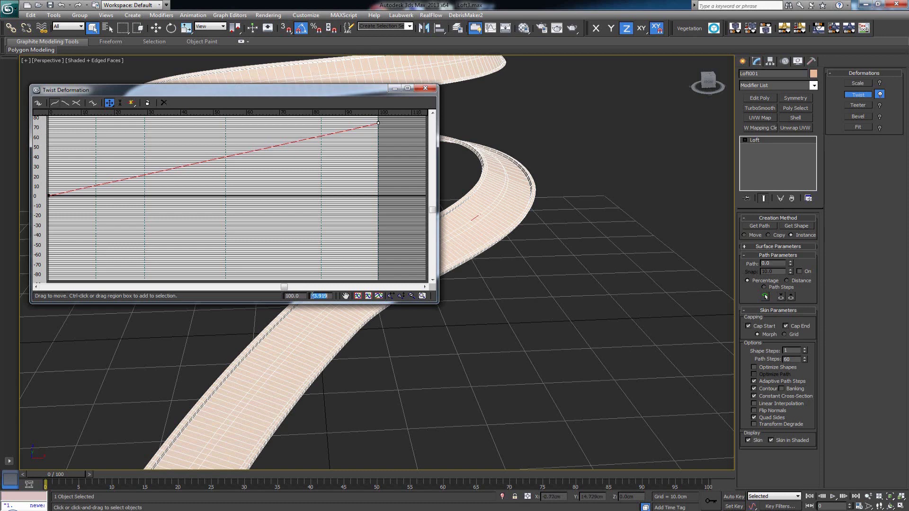
drag(312, 296, 331, 295)
middle_drag(530, 186, 547, 268)
scroll(546, 269, down, 3)
middle_drag(501, 239, 561, 220)
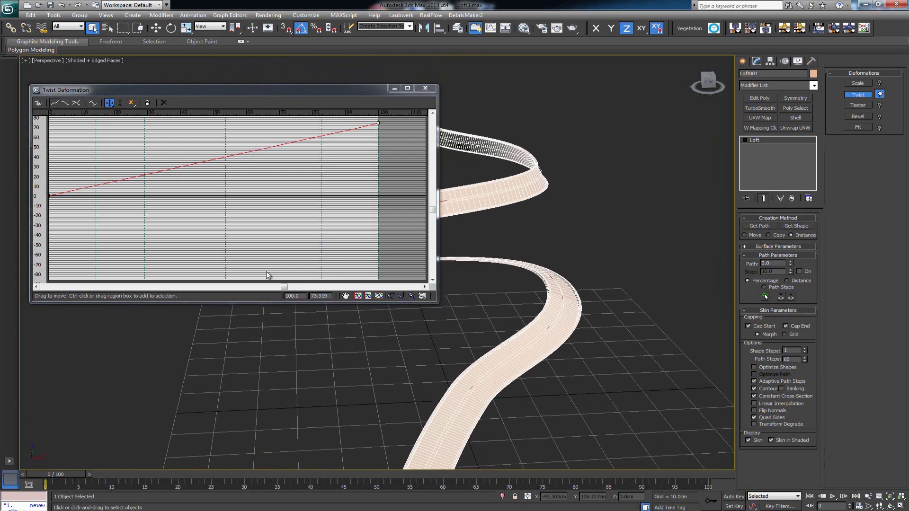
drag(329, 297, 310, 297)
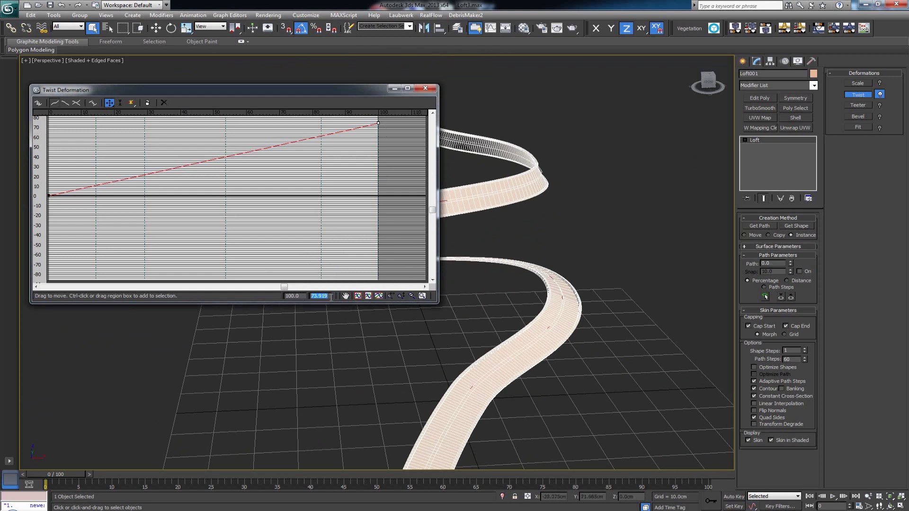
text(100)
key(Return)
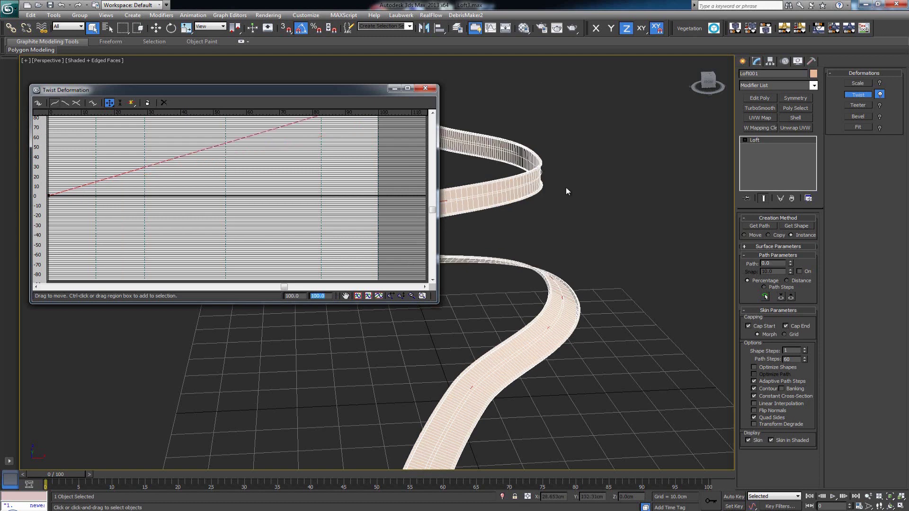
Step: Inspect the road's far end and reset the twist curve's end point to 0
alt+middle_drag(567, 191, 587, 222)
alt+middle_drag(531, 222, 517, 203)
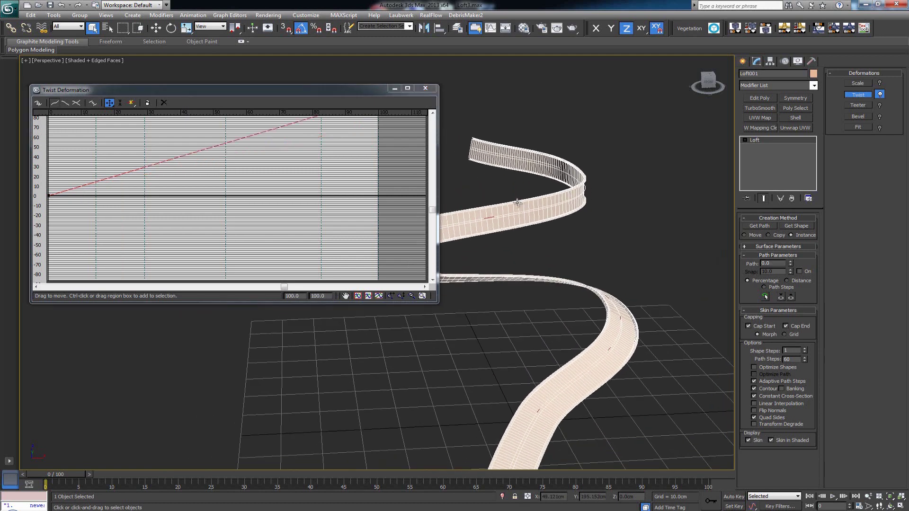
click(314, 295)
text(0)
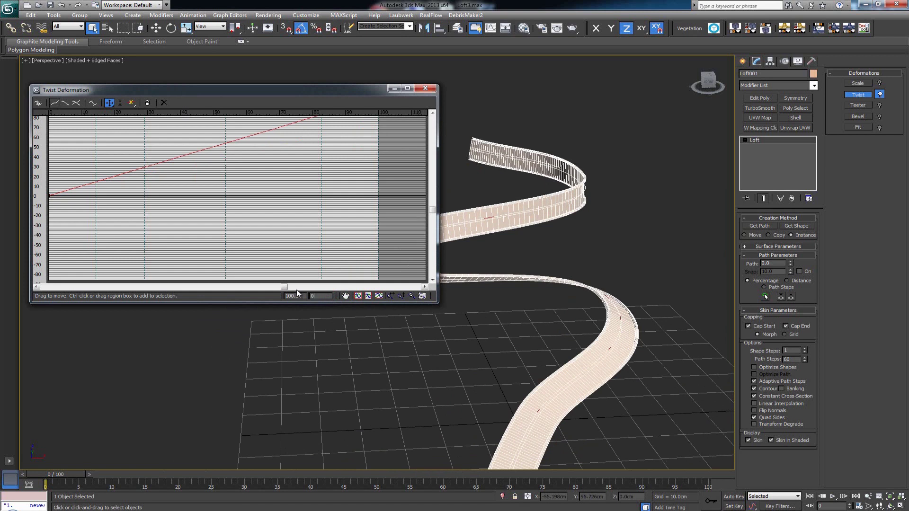
key(Return)
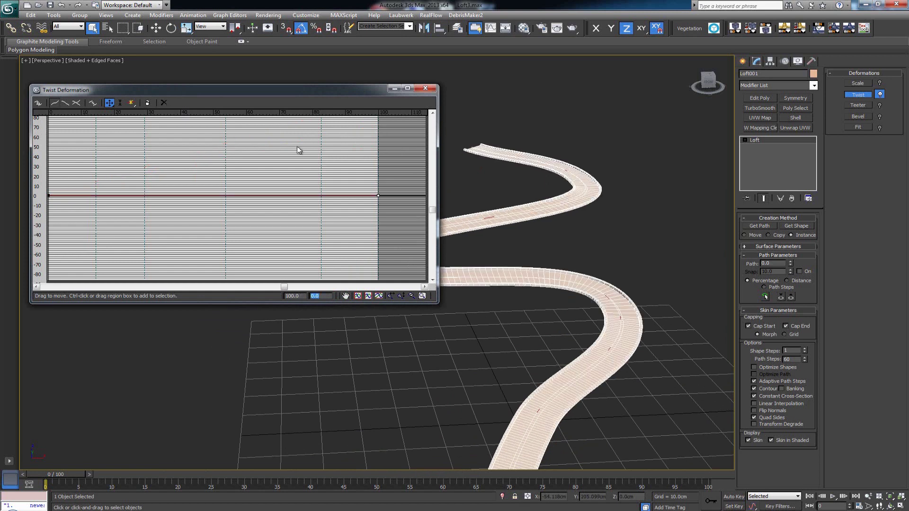
Step: Deselect the twist curve's end point and close the Twist Deformation window
click(358, 192)
right_click(642, 226)
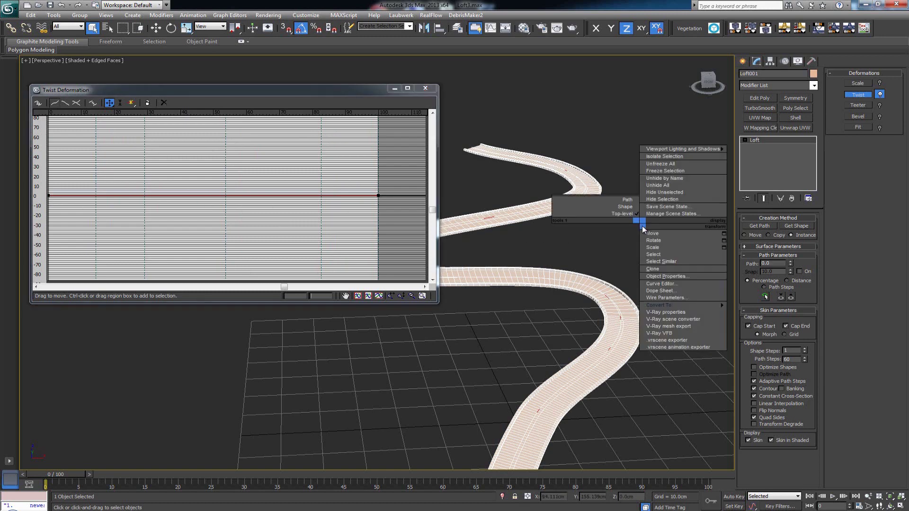
click(602, 252)
click(600, 289)
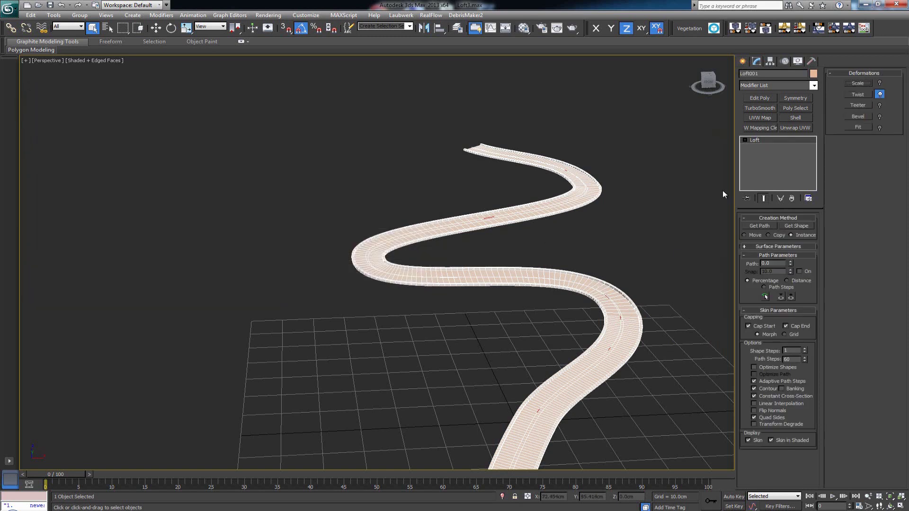
click(745, 140)
click(760, 148)
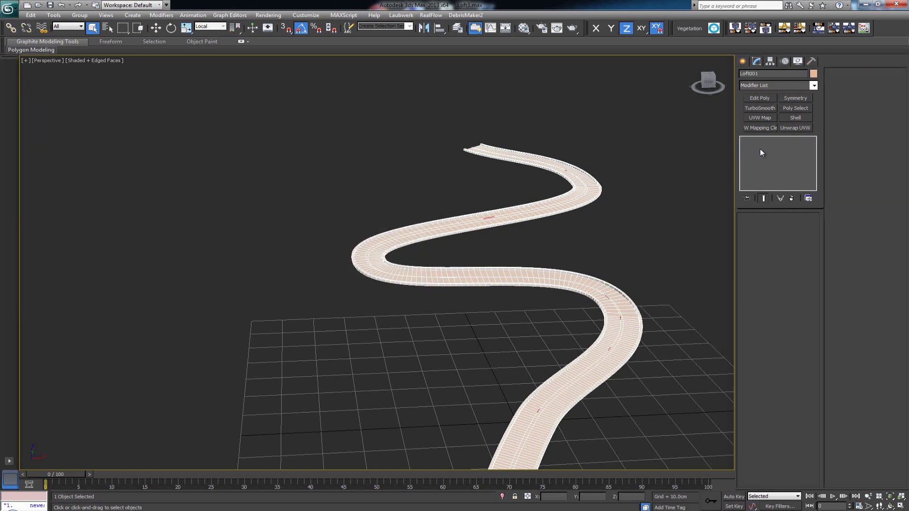
click(753, 146)
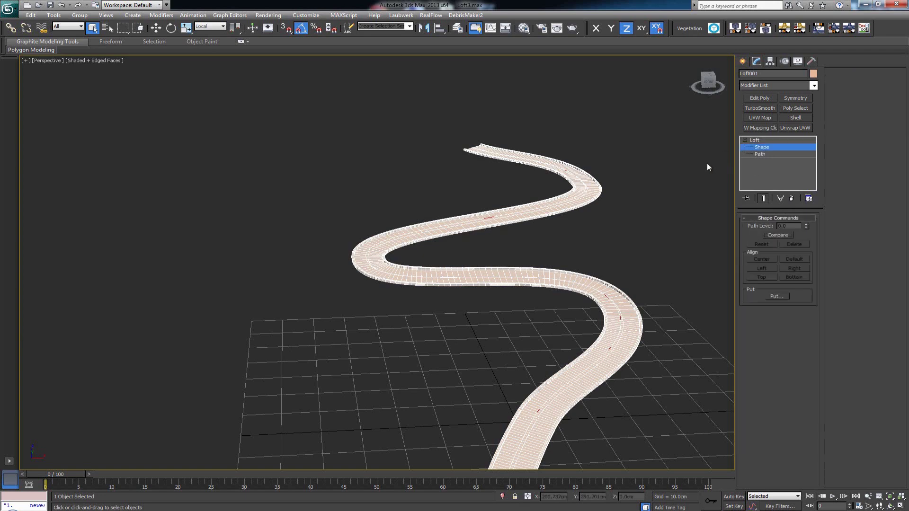
key(ctrl+b)
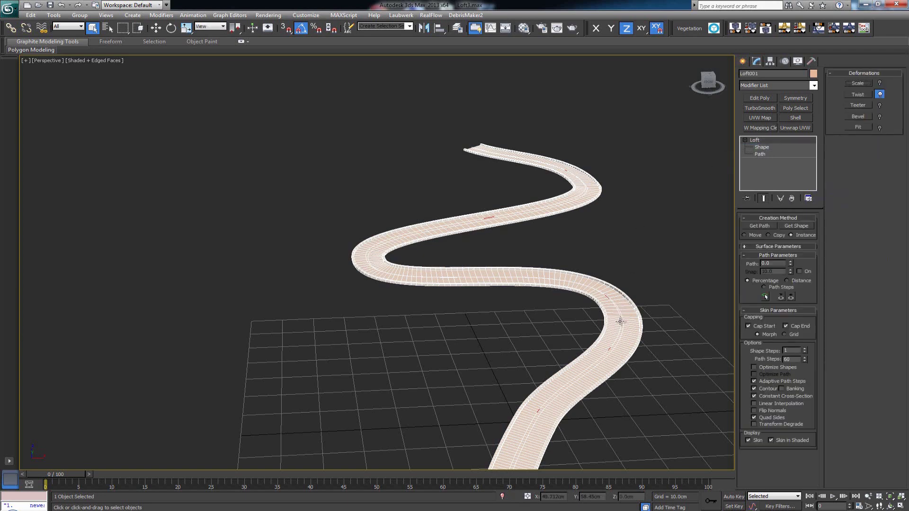
Step: Select the Road_line path spline and move it along X to lie clear beside the road
click(620, 321)
alt+middle_drag(630, 266, 573, 237)
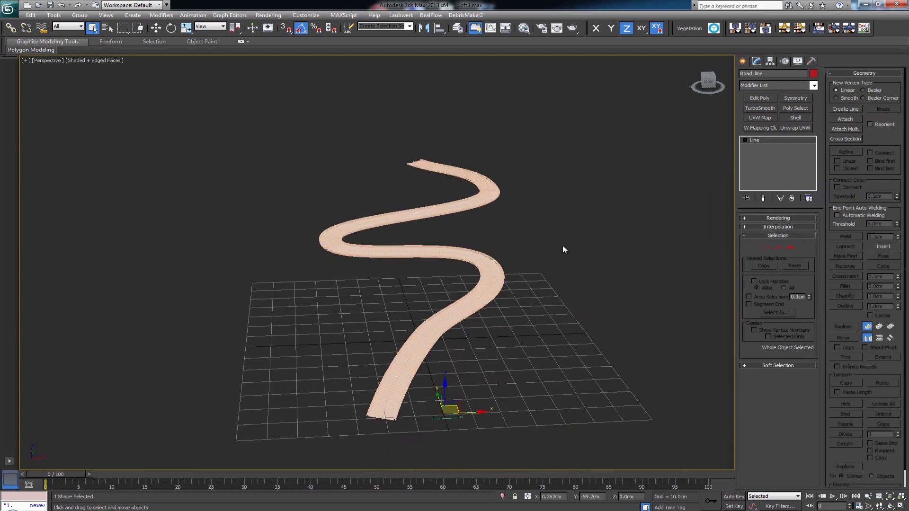
key(w)
drag(476, 413, 713, 400)
Step: Examine the path spline's vertices by selecting them at each bend, and leave the Vertex level
key(1)
drag(699, 254, 659, 299)
drag(621, 342, 621, 340)
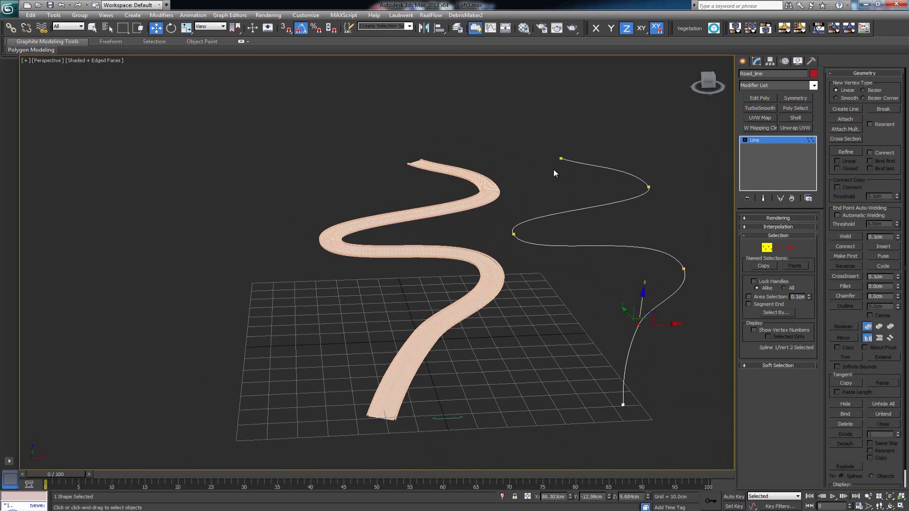
drag(639, 175, 674, 216)
drag(541, 229, 506, 253)
drag(703, 289, 702, 289)
click(639, 325)
key(ctrl+b)
Step: Reselect the road loft and reopen its Twist deformation graph with the road in view beside it
click(486, 276)
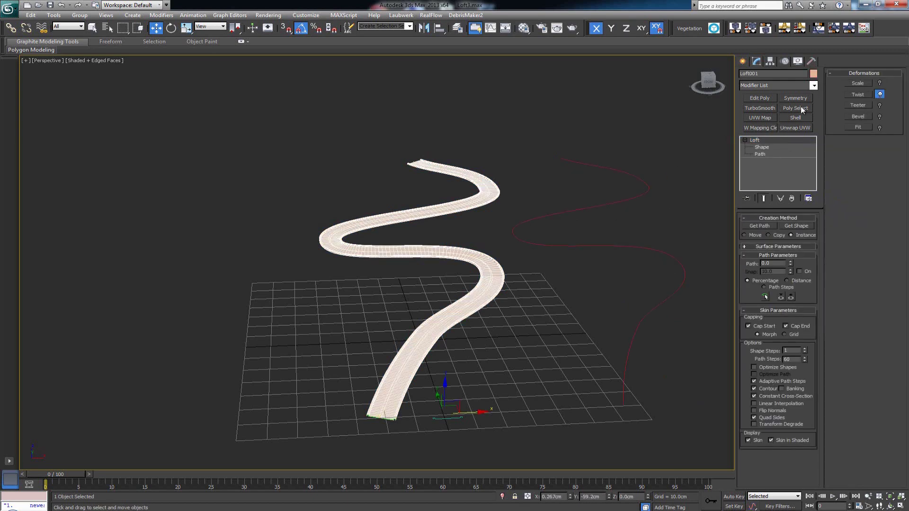
click(852, 95)
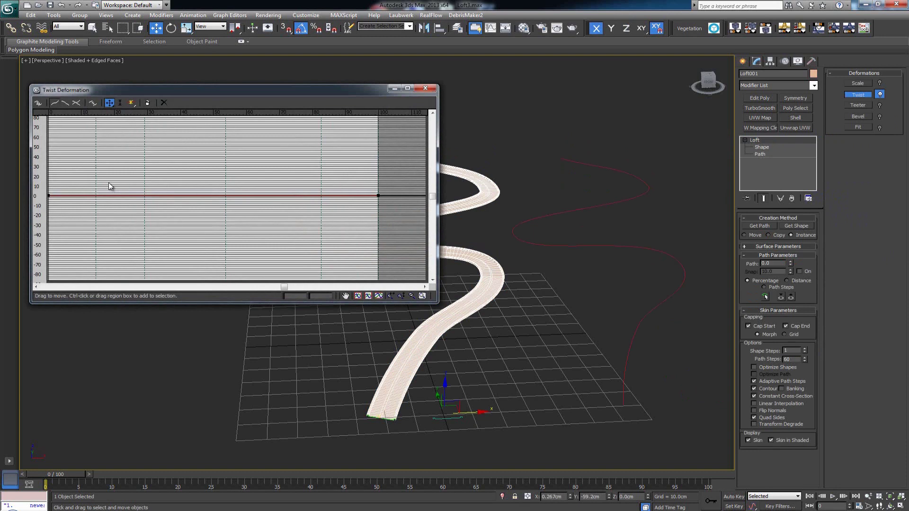
scroll(518, 235, up, 6)
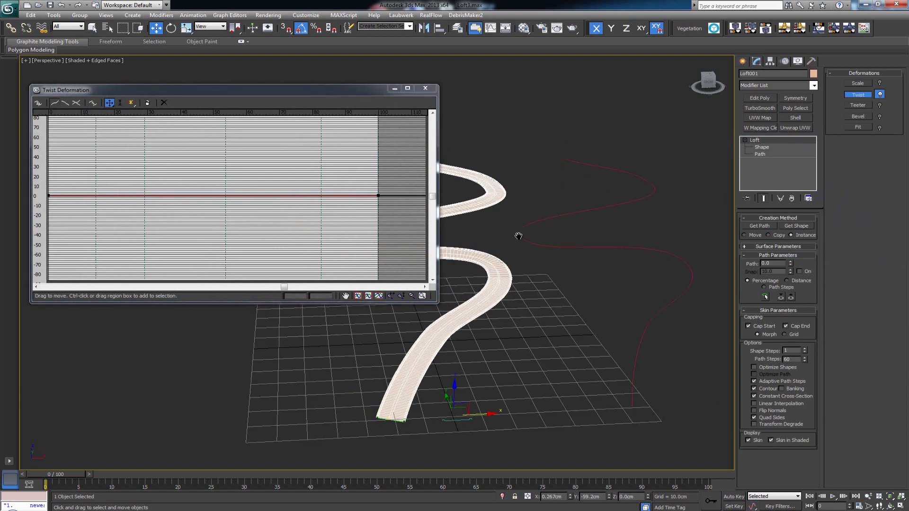
middle_drag(575, 248, 559, 250)
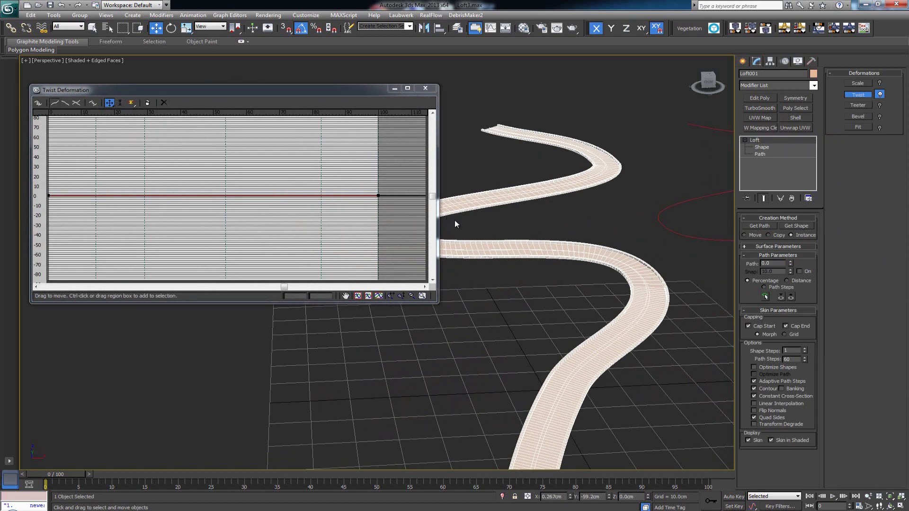
Step: Insert corner points on the twist curve at the four bend markers, at about 14, 29, 53 and 83
click(132, 103)
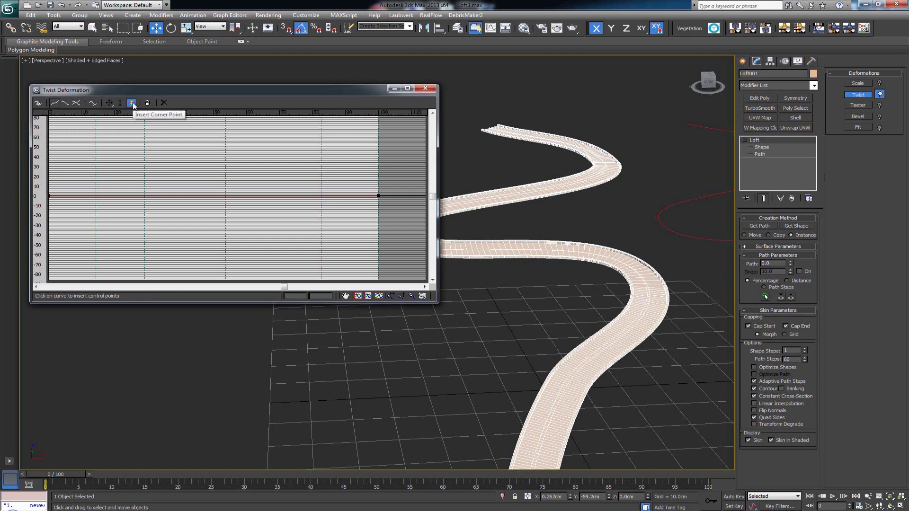
click(95, 196)
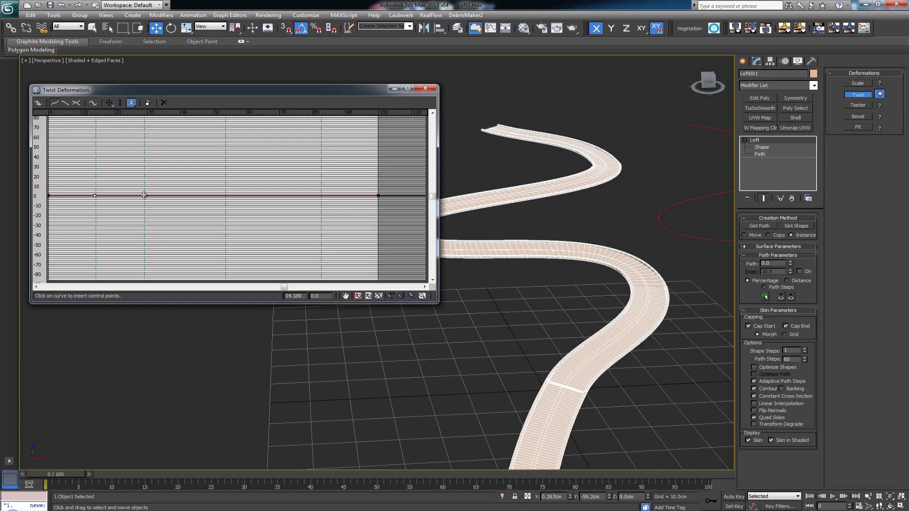
click(144, 195)
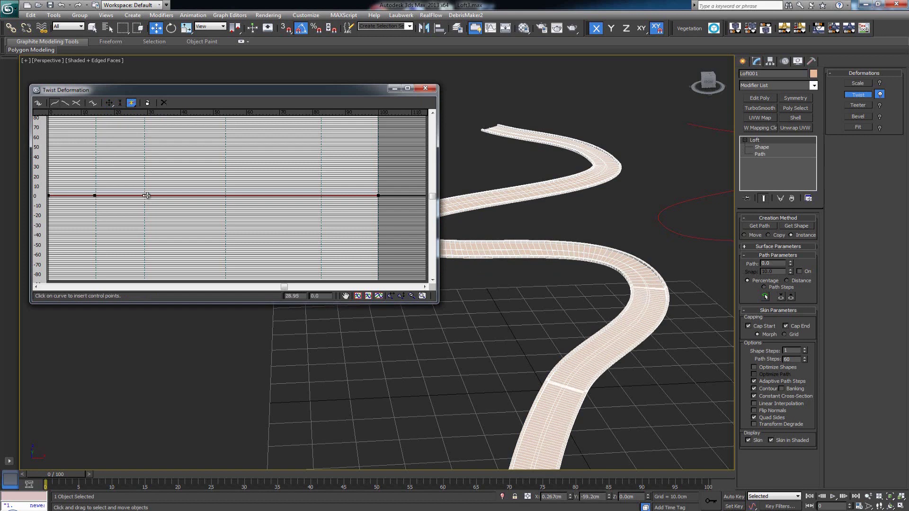
click(225, 195)
click(321, 196)
right_click(139, 164)
middle_drag(590, 287, 580, 290)
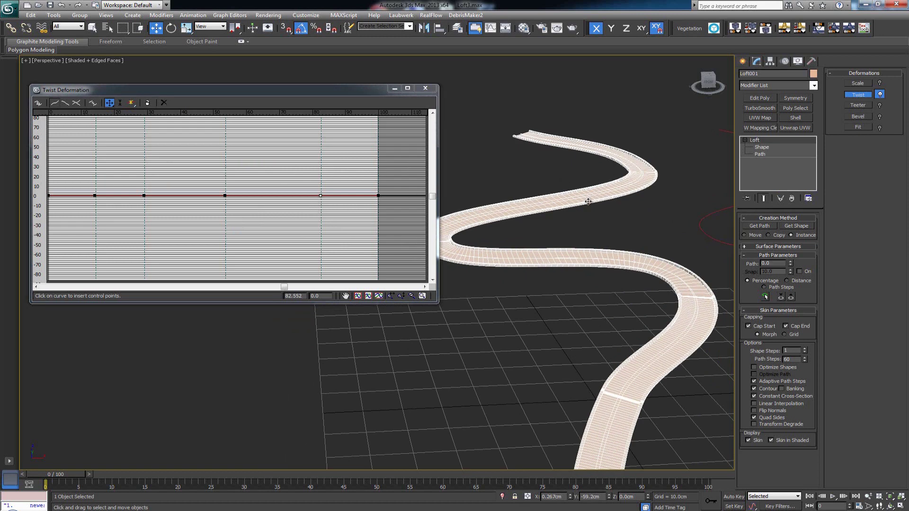
Step: Set the twist of the first bend's point to 15 and turn off the edged-faces display of the road
click(96, 196)
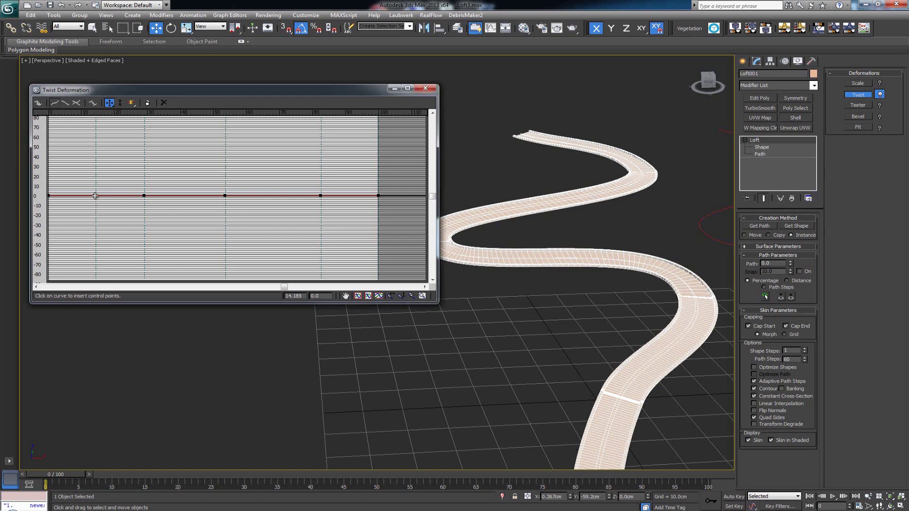
double_click(314, 296)
key(Return)
scroll(529, 340, up, 5)
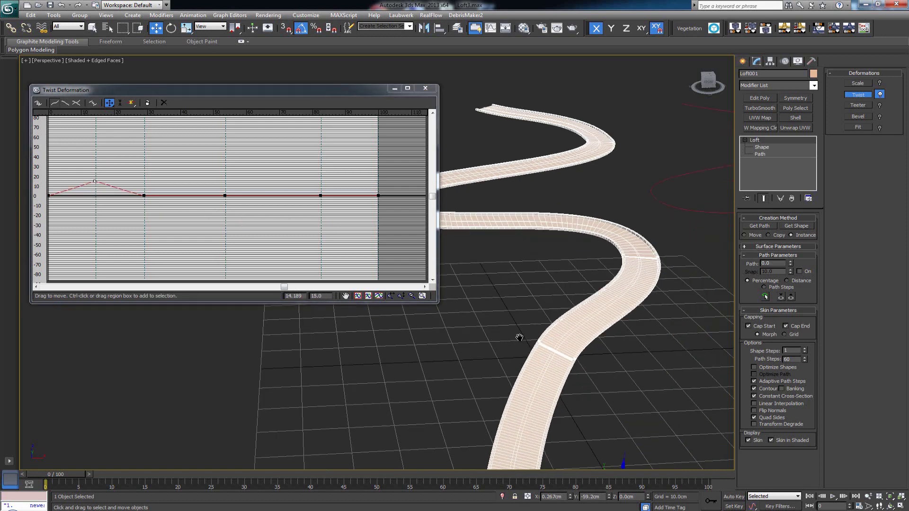
middle_drag(529, 340, 532, 355)
key(F4)
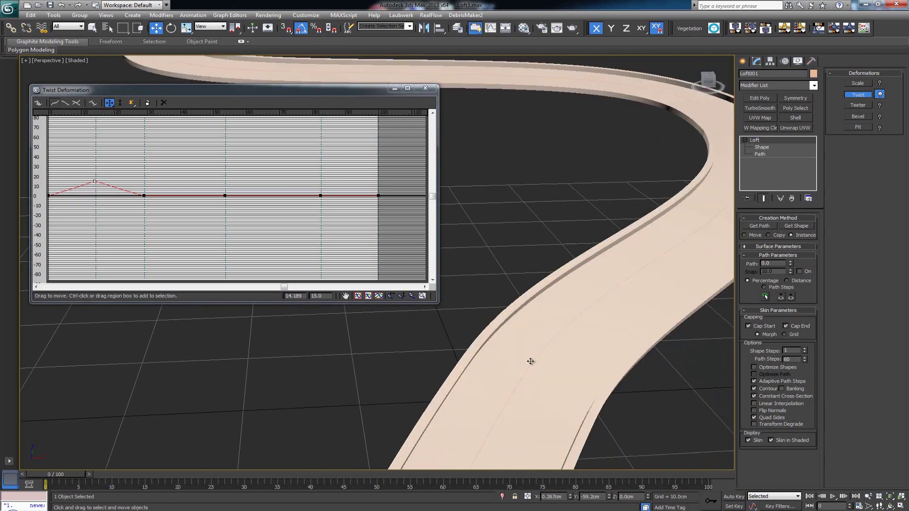
alt+middle_drag(458, 352, 470, 335)
alt+middle_drag(456, 257, 443, 278)
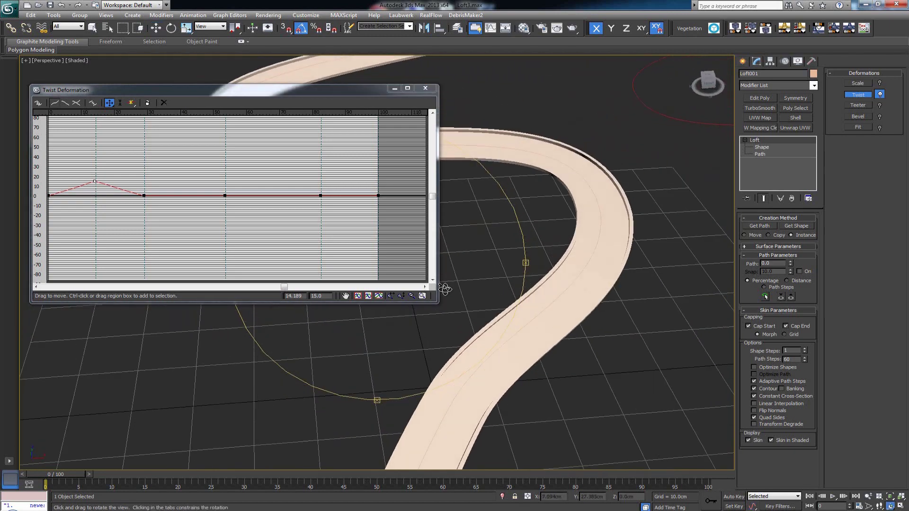
Step: Set the twist of the second bend's point to -15 and check the banking in the road
click(143, 195)
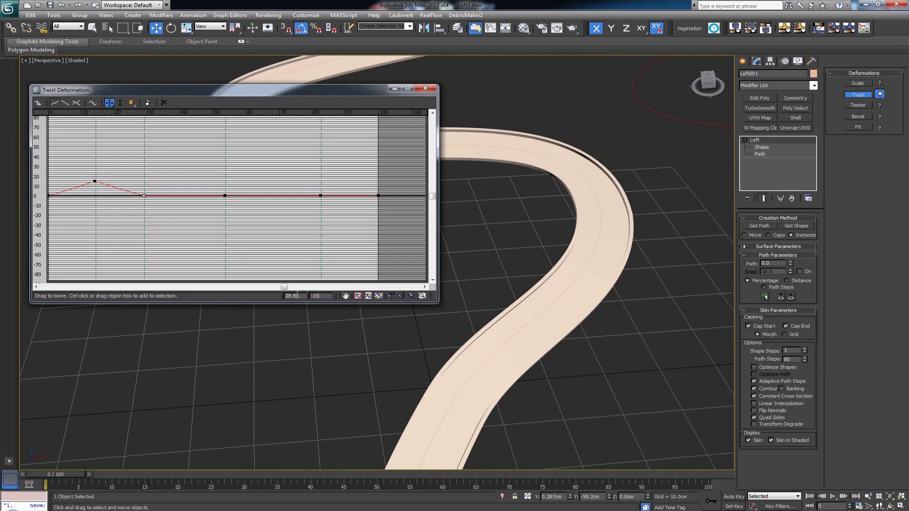
key(Return)
scroll(611, 327, up, 4)
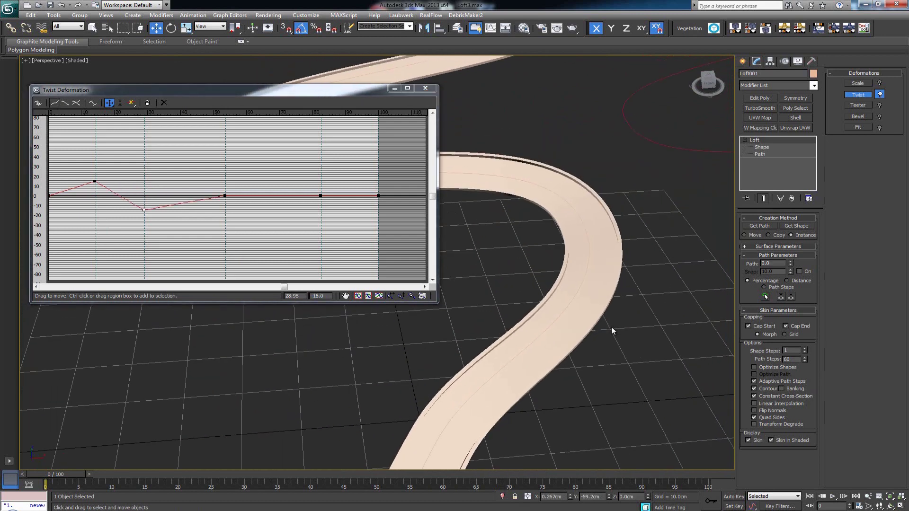
alt+middle_drag(548, 300, 592, 265)
alt+middle_drag(461, 270, 473, 266)
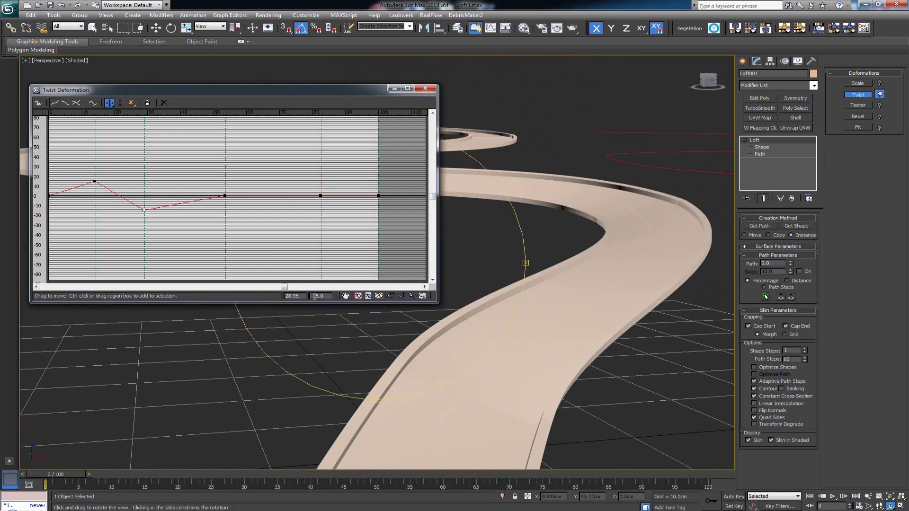
Step: Strengthen the banking by setting the second bend's twist to -25 and the first bend's twist to 25
double_click(314, 296)
text(-25)
key(Return)
alt+middle_drag(470, 280, 453, 283)
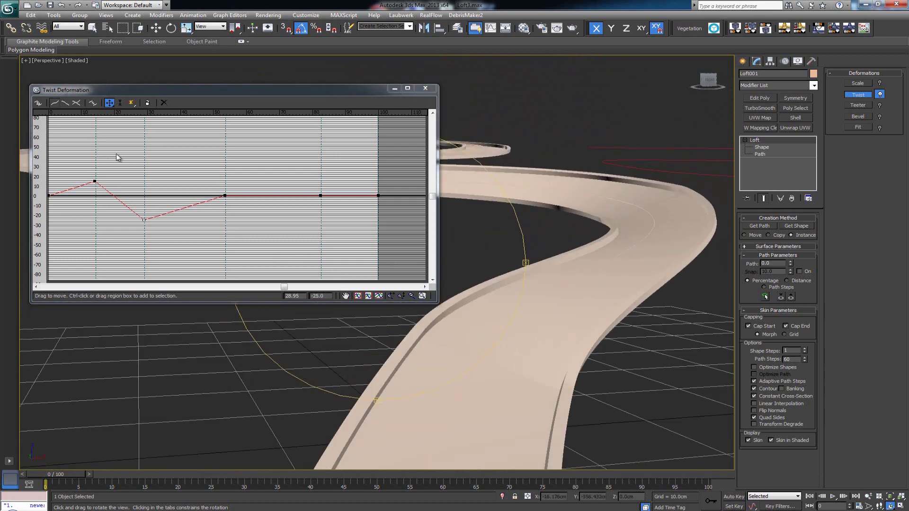
click(95, 181)
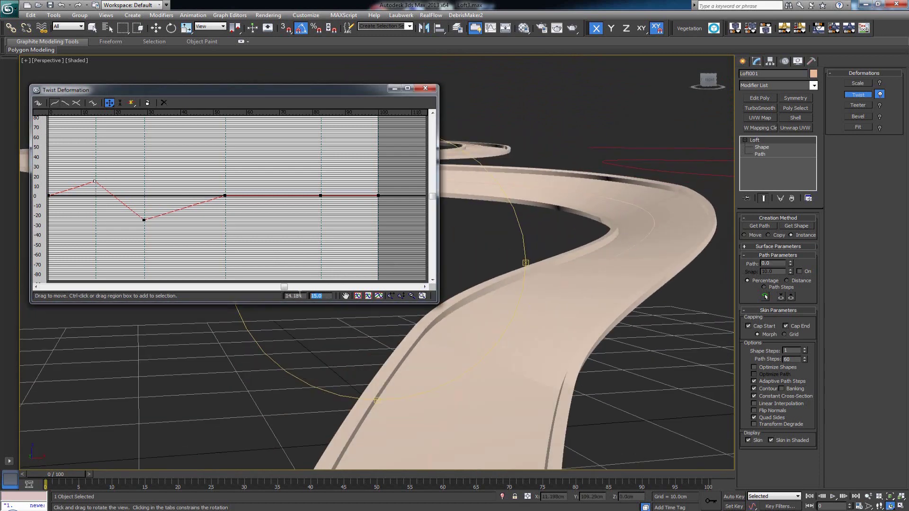
key(Return)
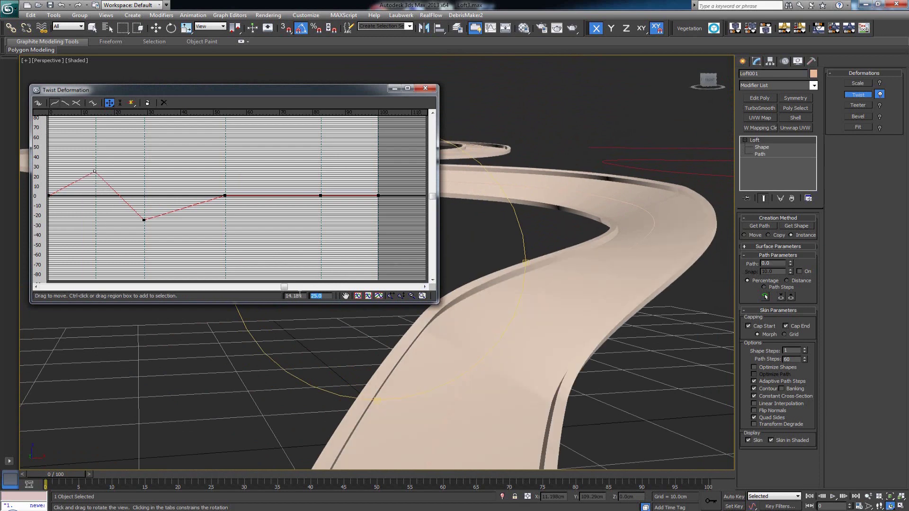
Step: Set the twist of the third bend's point to 25
click(225, 195)
alt+middle_drag(550, 190, 523, 277)
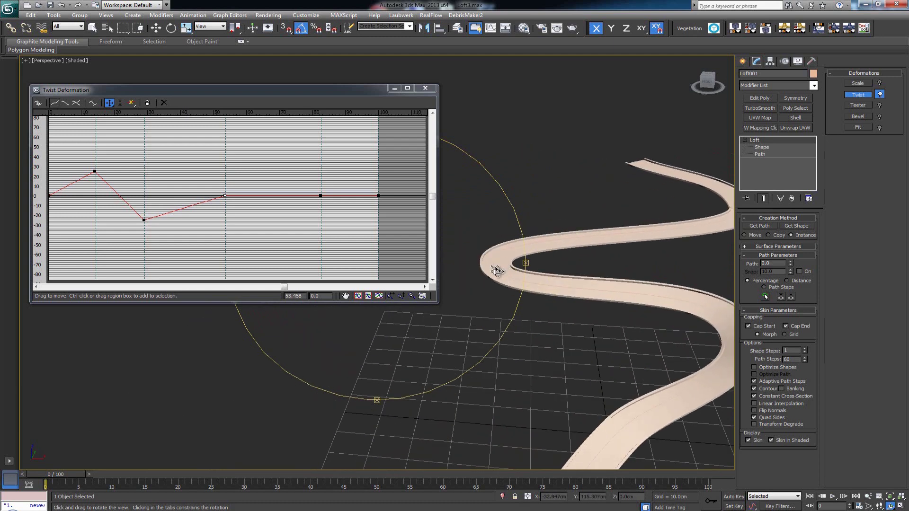
drag(318, 296, 309, 297)
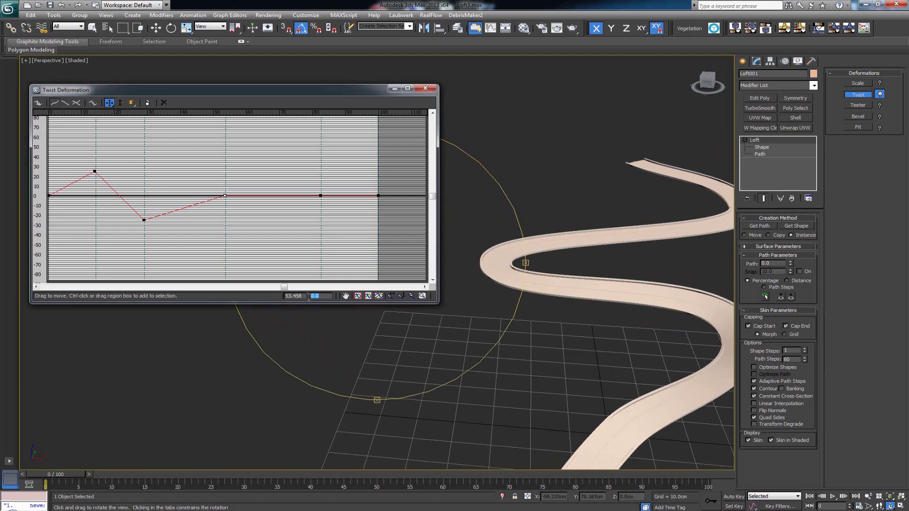
key(Return)
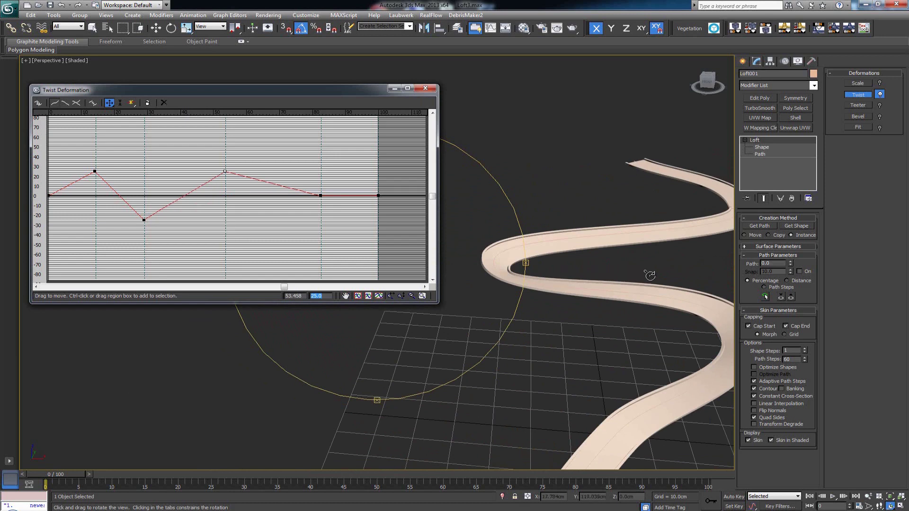
Step: Set the twist of the fourth bend's point to -25
alt+middle_drag(631, 277, 451, 300)
click(321, 196)
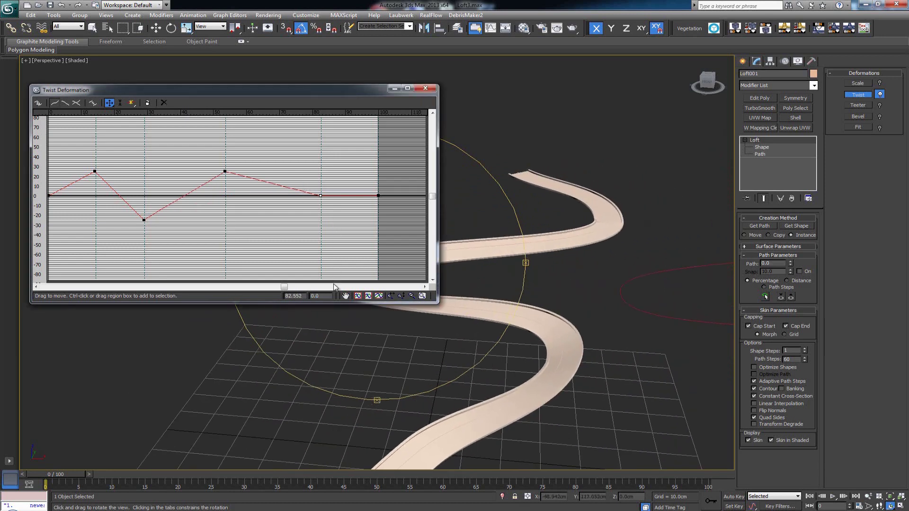
drag(317, 296, 310, 296)
text(-25)
key(Return)
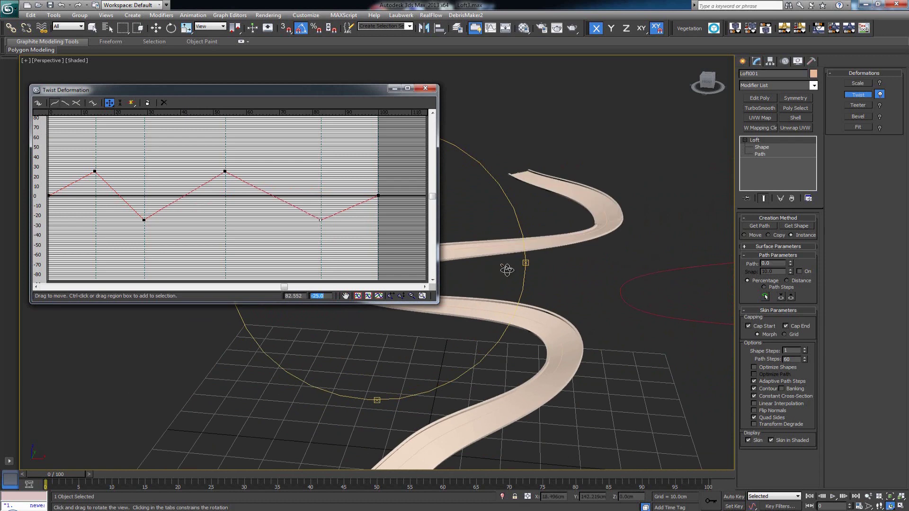
Step: Examine the banking along the whole road from several angles with the Twist Deformation window minimized
alt+middle_drag(487, 275, 487, 421)
alt+middle_drag(471, 378, 496, 364)
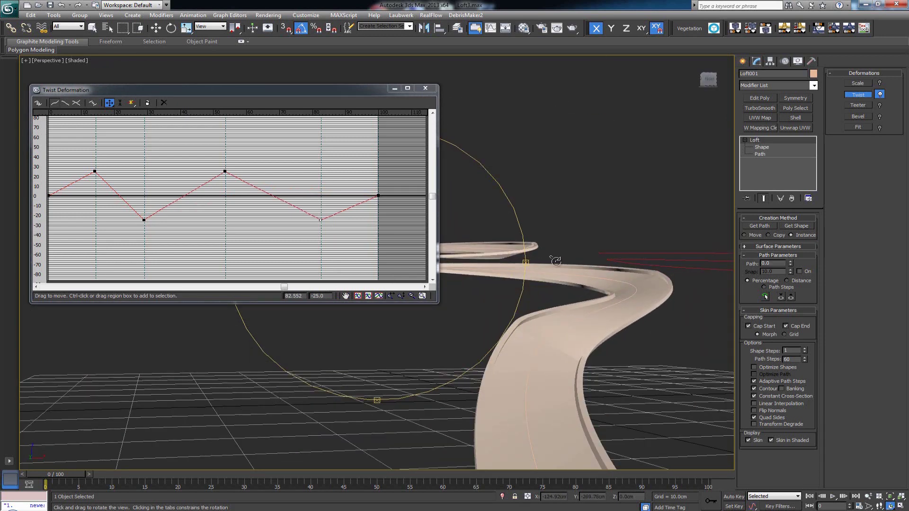
alt+middle_drag(499, 280, 502, 306)
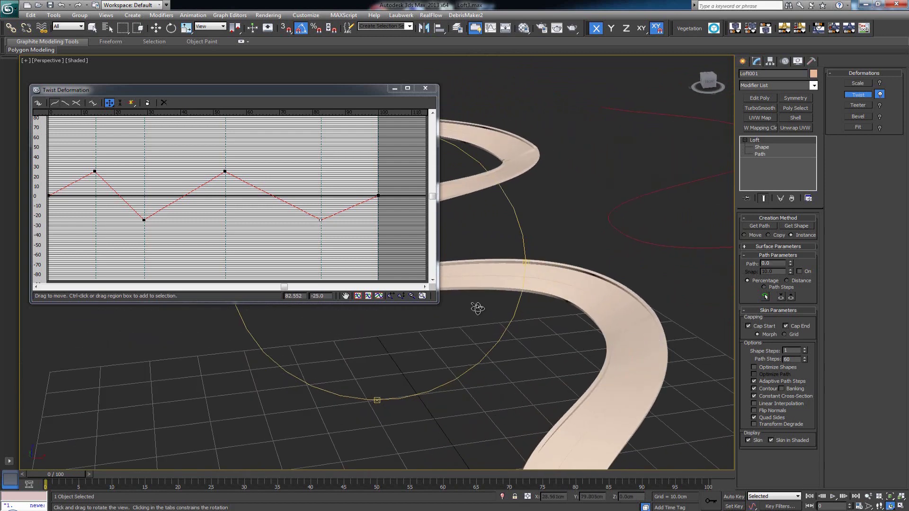
drag(475, 308, 430, 308)
click(394, 88)
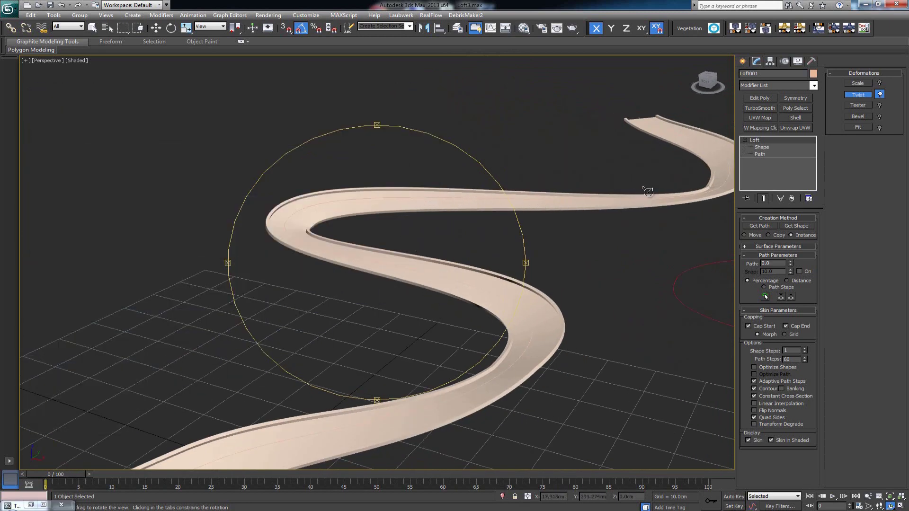
drag(388, 253, 400, 293)
right_click(441, 305)
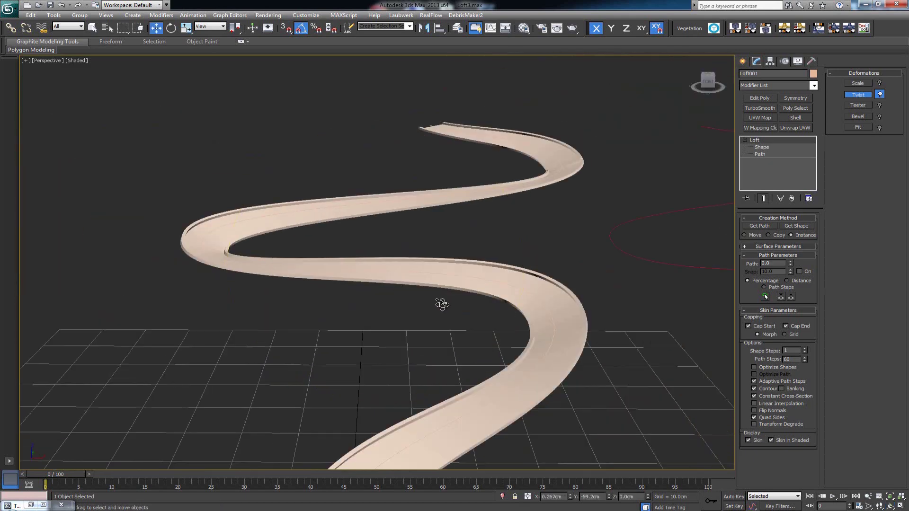
Step: Restore the Twist Deformation window and insert eight corner points on the curve, one before and one after each bend's point
click(38, 506)
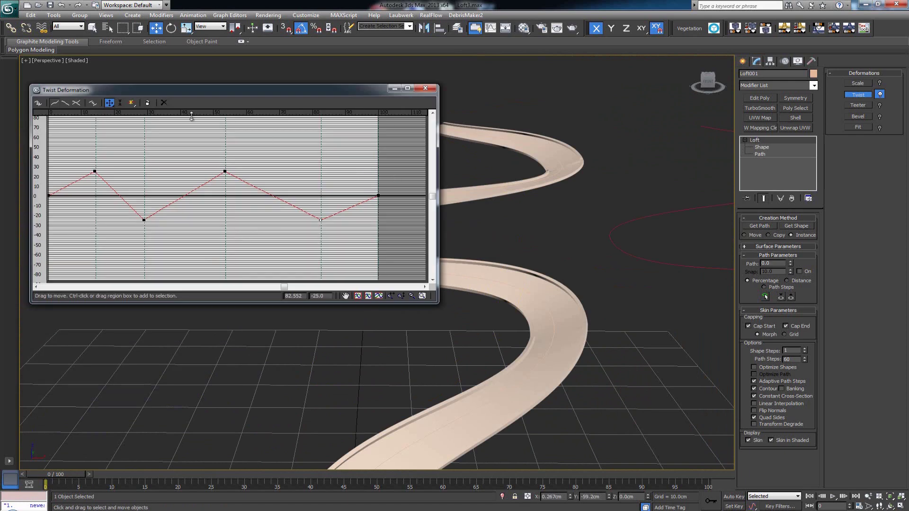
click(132, 103)
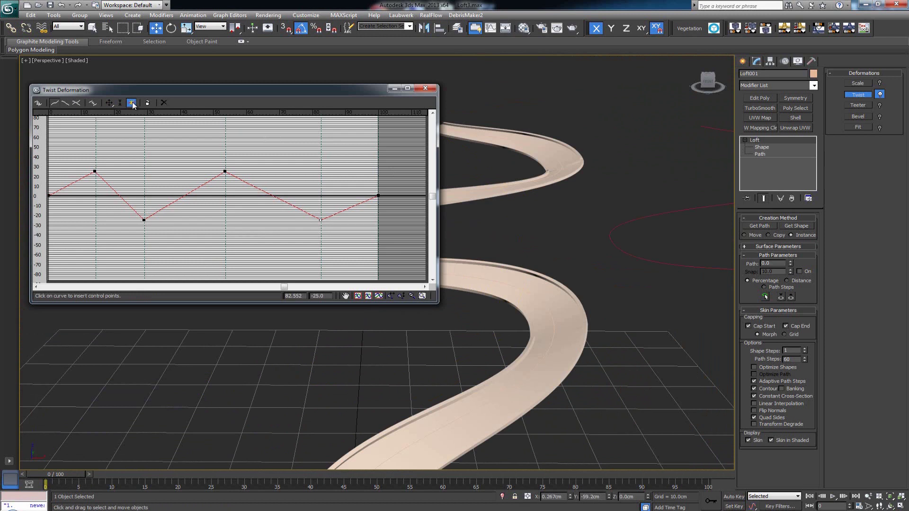
click(77, 182)
click(106, 182)
click(128, 203)
click(165, 205)
click(202, 185)
click(247, 183)
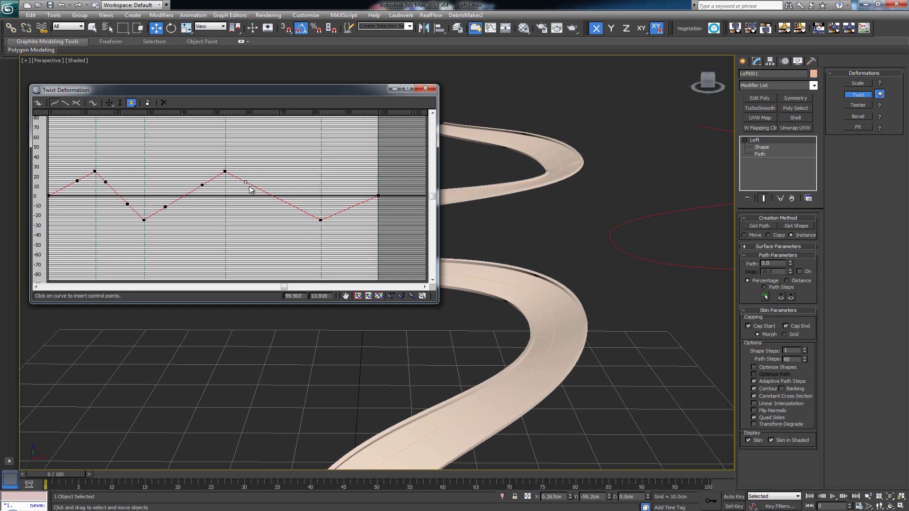
click(294, 207)
click(346, 208)
right_click(72, 179)
Step: Select the eight in-between points on the twist curve together and set their twist to 0
drag(69, 177, 365, 216)
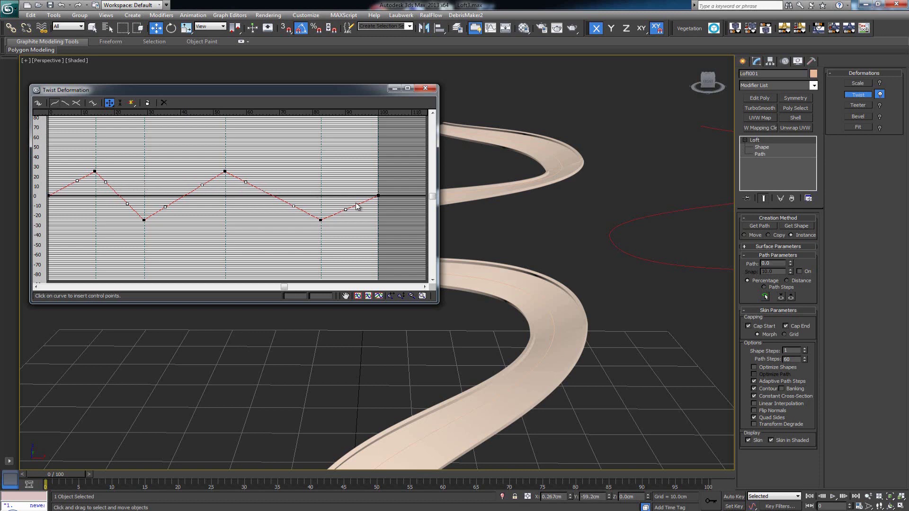
click(321, 295)
text(0)
key(Return)
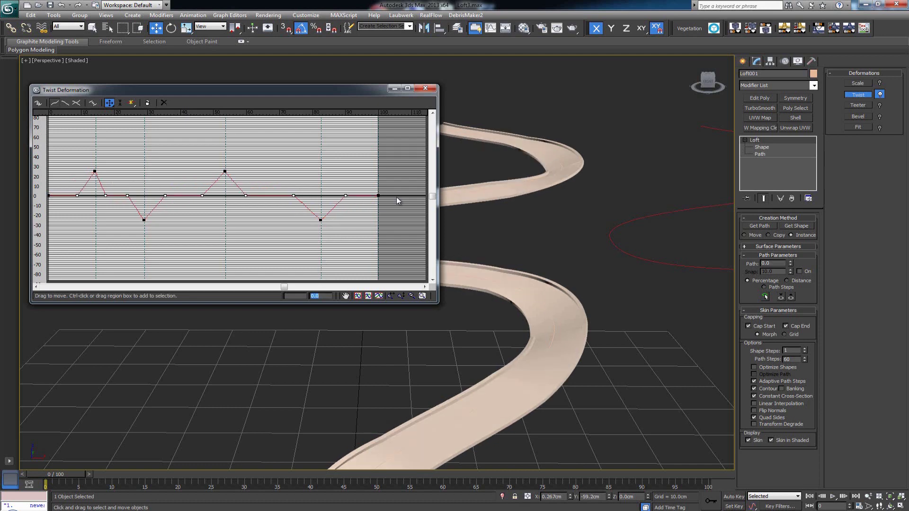
Step: Minimize the Twist Deformation window, examine the banked bends and flat stretches from several angles, and close the GUI MFC Application error dialog
middle_drag(511, 258, 573, 248)
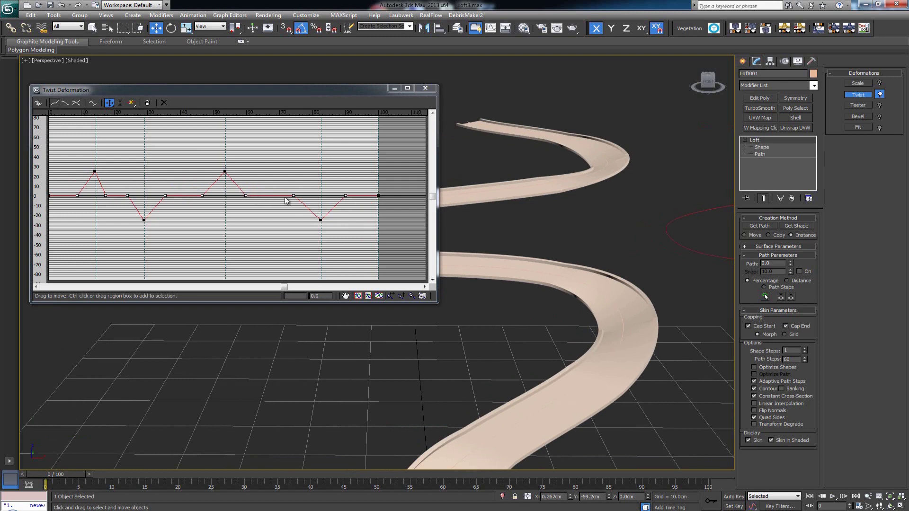
scroll(511, 250, down, 3)
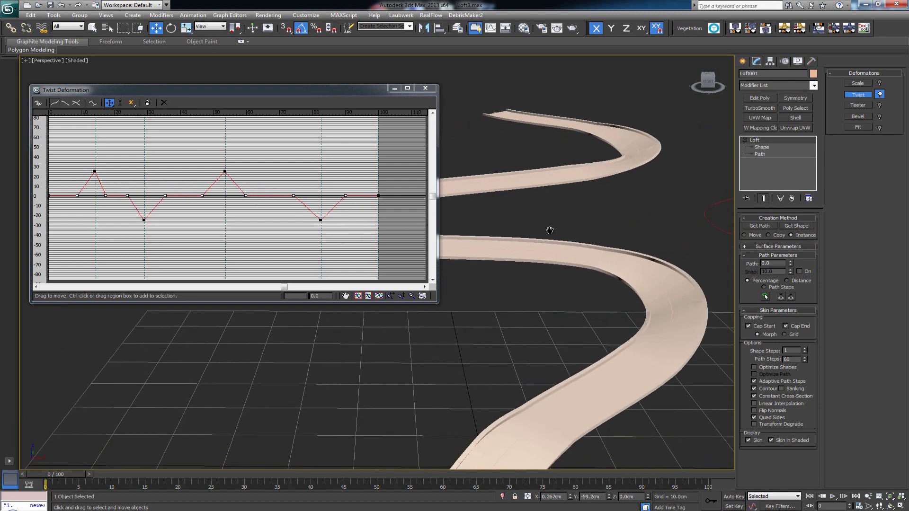
scroll(473, 246, up, 4)
click(394, 89)
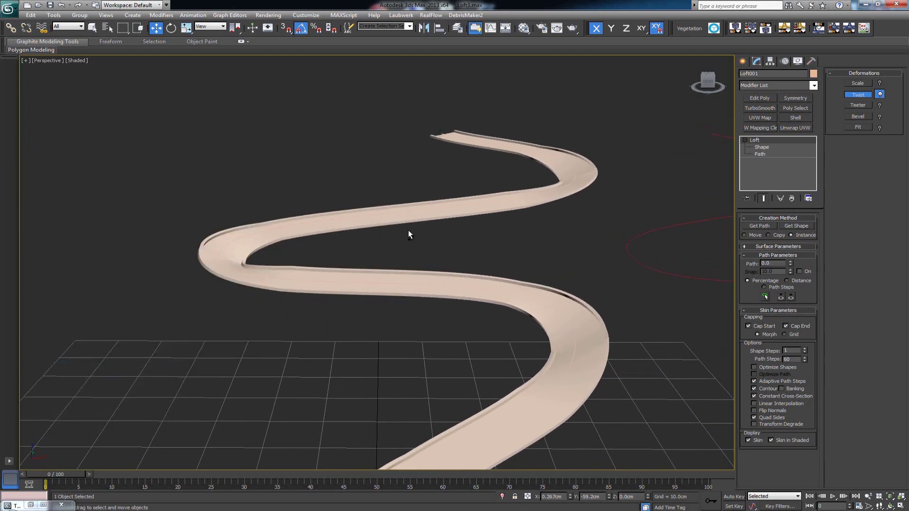
alt+middle_drag(408, 231, 456, 249)
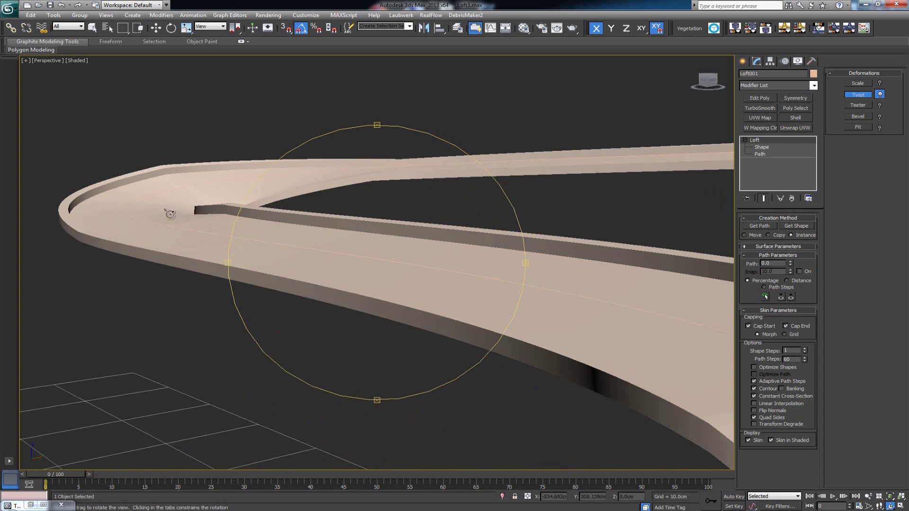
alt+middle_drag(302, 188, 455, 256)
alt+middle_drag(252, 186, 312, 316)
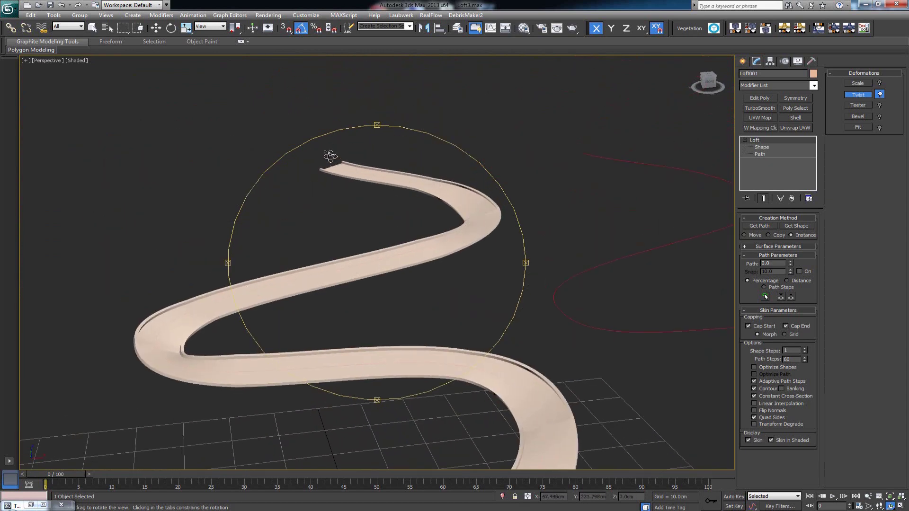
alt+middle_drag(391, 257, 392, 281)
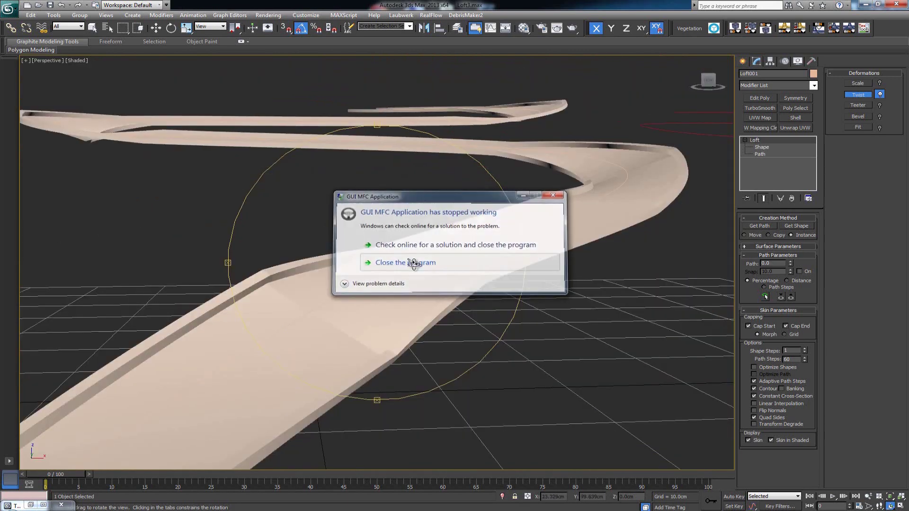
click(414, 264)
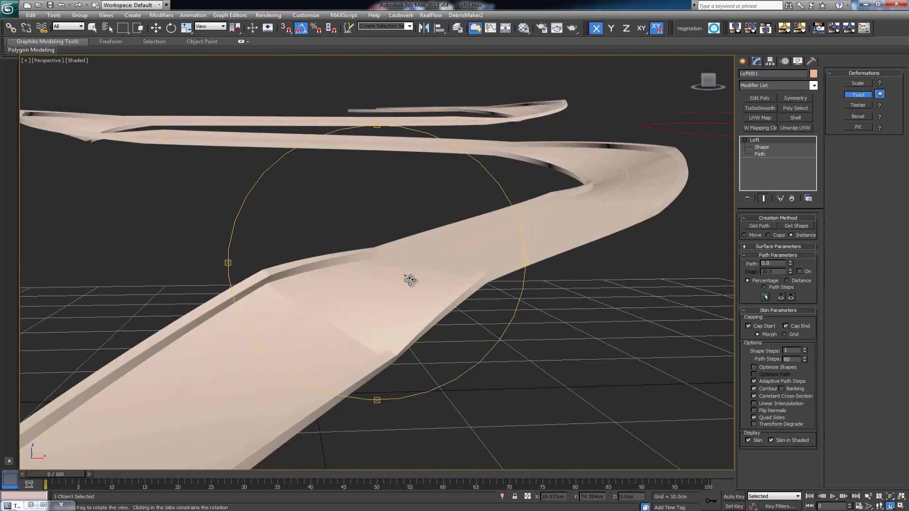
Step: Restore the Twist Deformation window, move it clear of the road bends, and convert the first bend's point on the curve to Bezier-Smooth
alt+middle_drag(405, 284, 416, 290)
key(w)
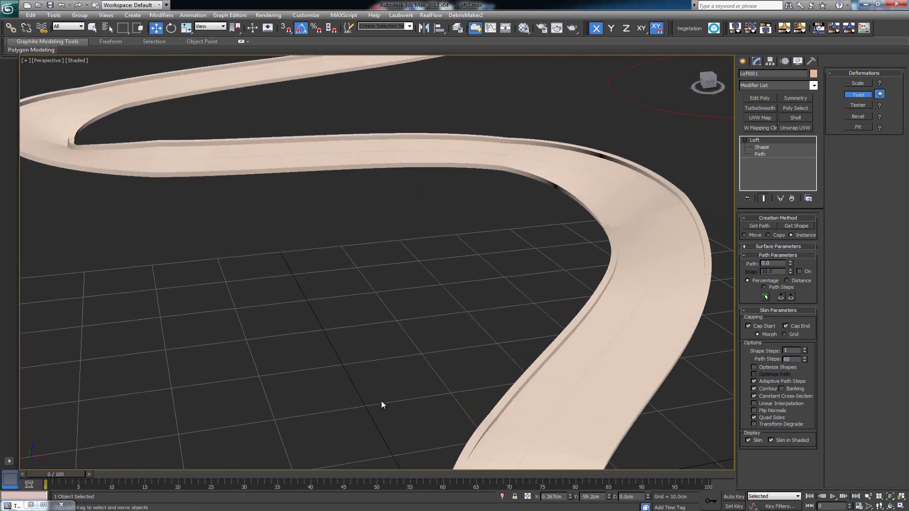
click(30, 505)
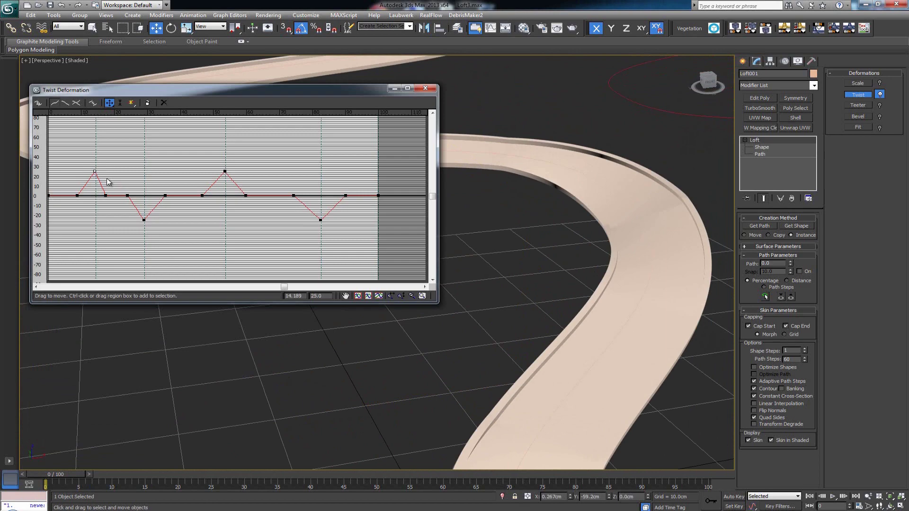
drag(163, 89, 185, 209)
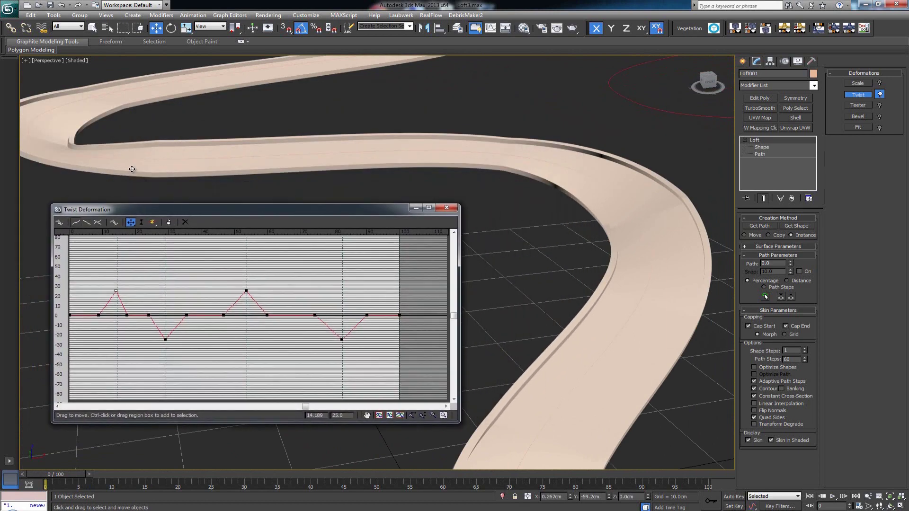
alt+middle_drag(133, 168, 260, 189)
click(115, 293)
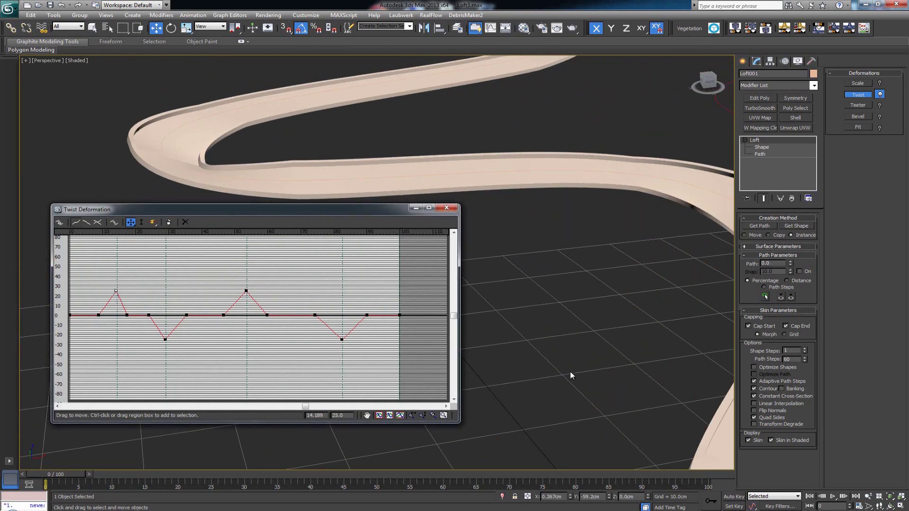
alt+middle_drag(570, 375, 527, 341)
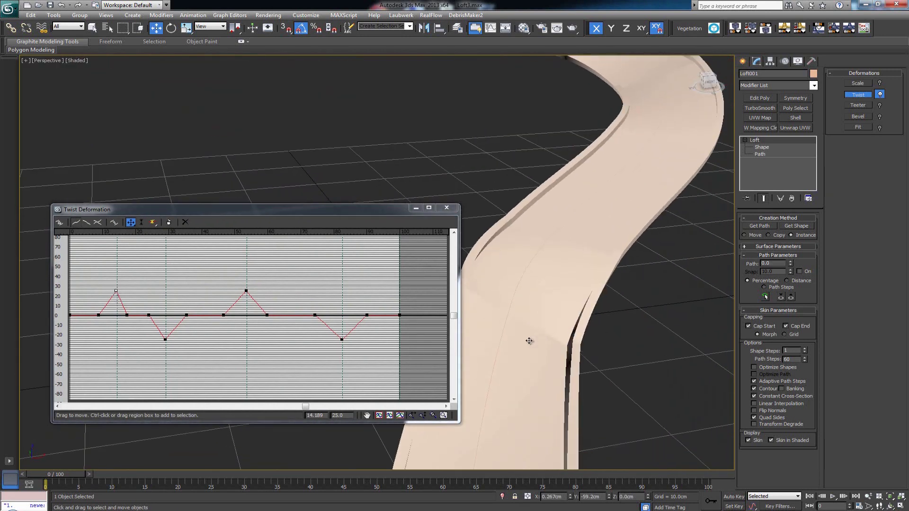
right_click(115, 291)
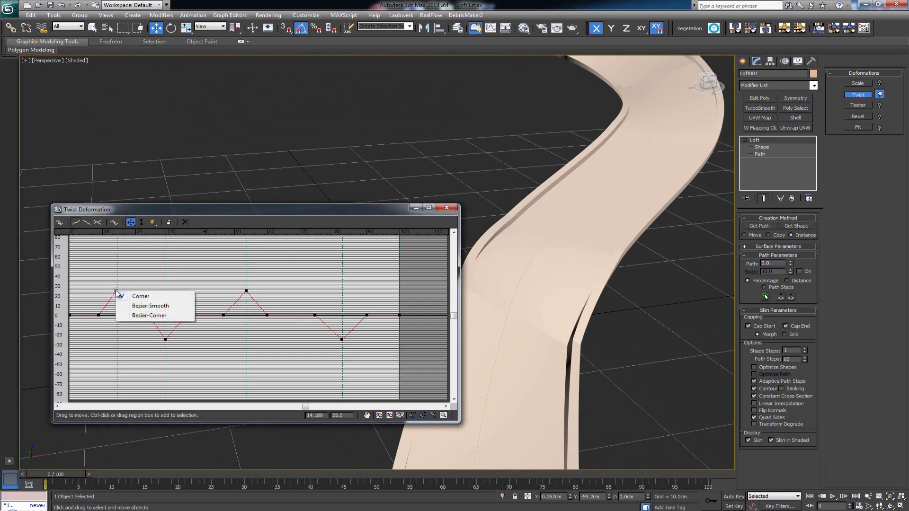
click(150, 306)
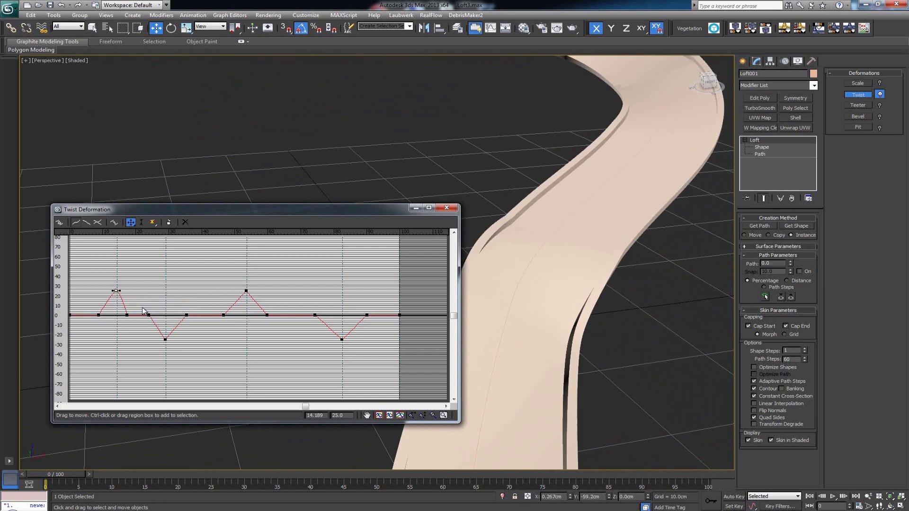
Step: Lengthen the first bend point's Bezier handles into a rounded peak and shift the point to about 13 along the path, twist about 24
alt+middle_drag(511, 313, 595, 255)
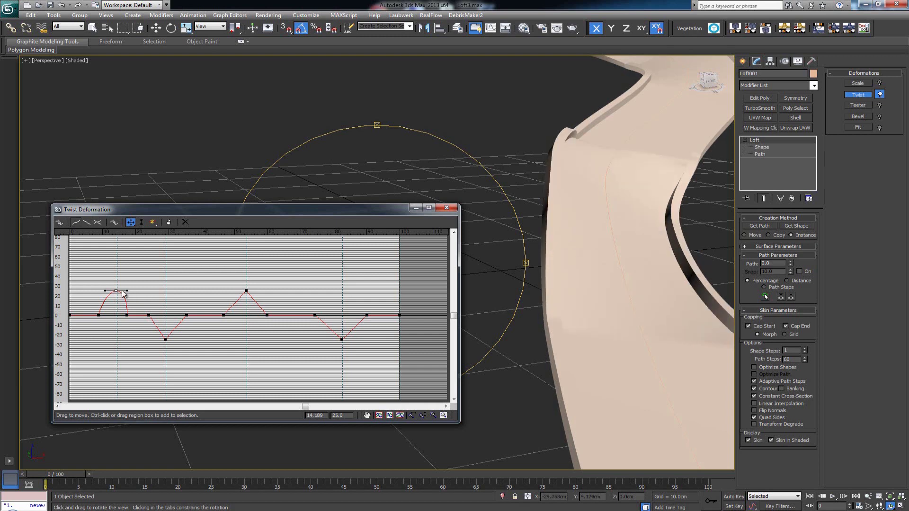
drag(115, 290, 133, 290)
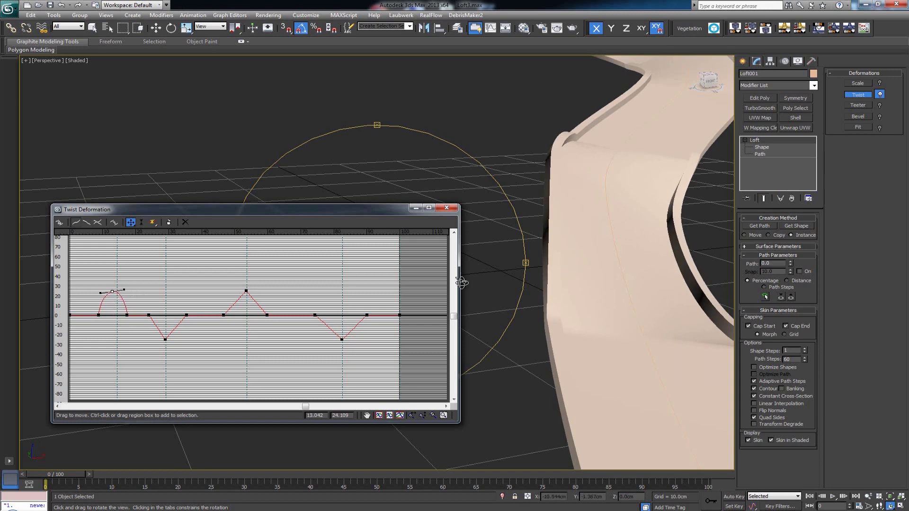
alt+middle_drag(530, 299, 511, 286)
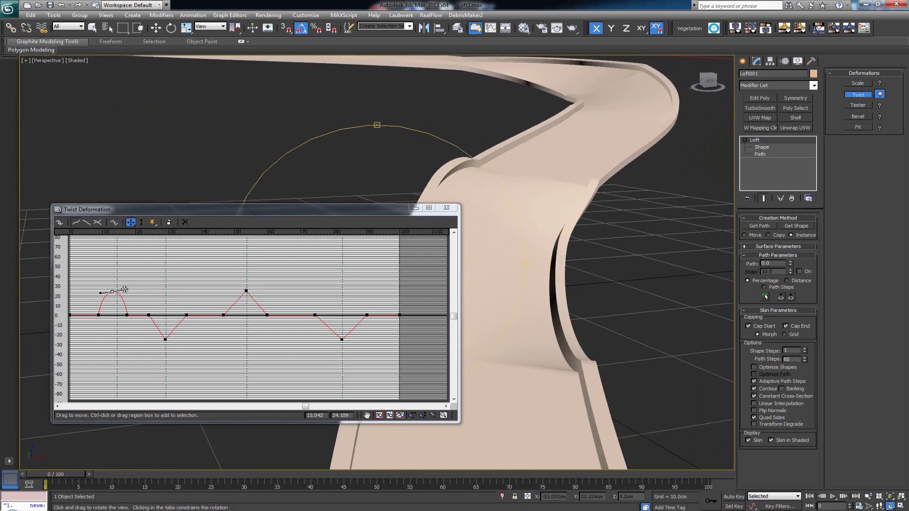
Step: Lower the first bend's point to a twist of about 11, then further to just above the zero line
drag(124, 289, 114, 305)
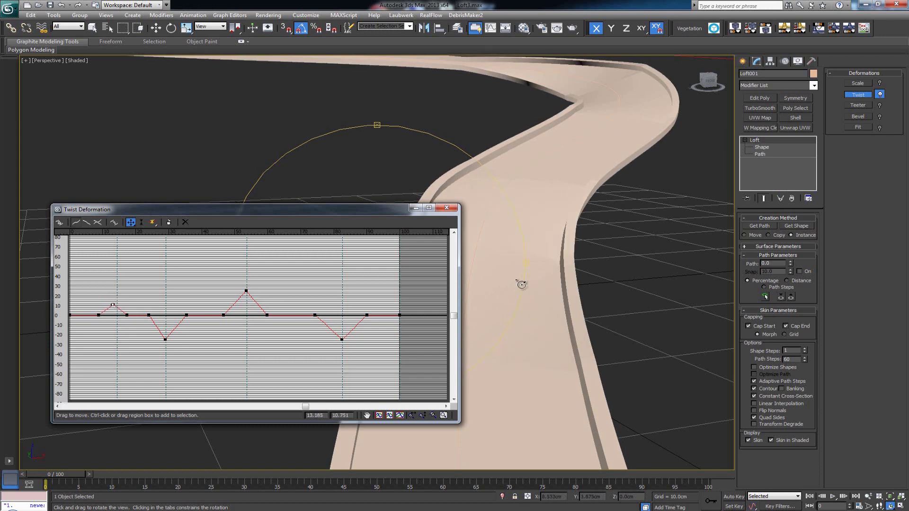
mouse_move(521, 285)
mouse_down()
mouse_move(532, 301)
mouse_move(525, 279)
mouse_move(527, 300)
mouse_move(503, 284)
mouse_up()
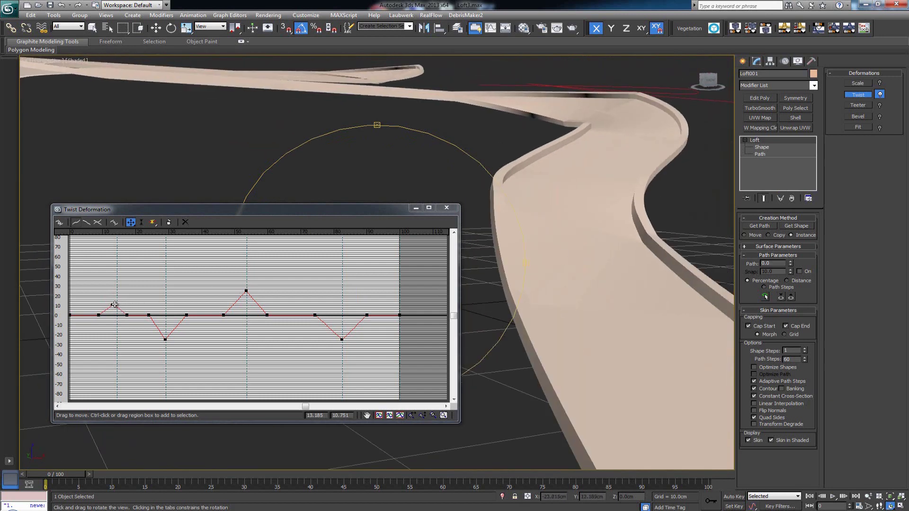
drag(115, 304, 112, 312)
drag(531, 276, 523, 232)
Step: Convert the second bend's point to Bezier-Smooth and lengthen its handles horizontally into a rounded valley on the twist curve
click(165, 339)
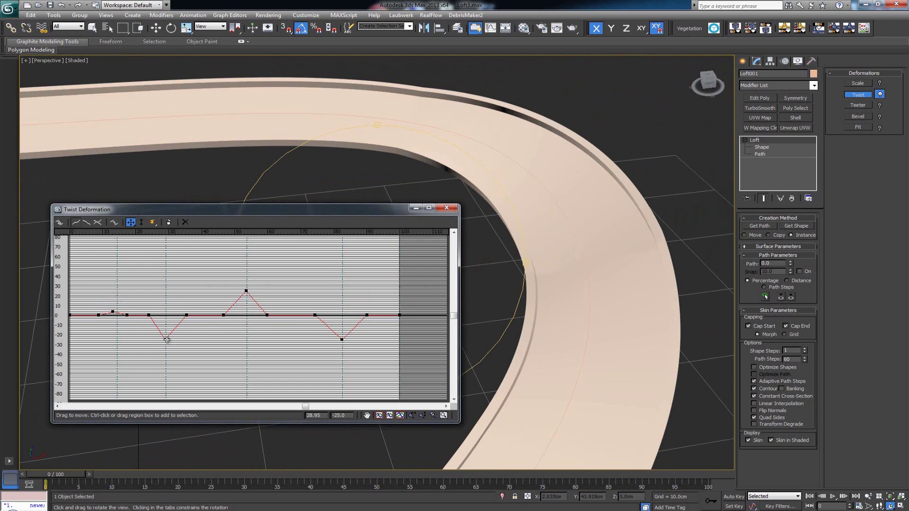
right_click(167, 339)
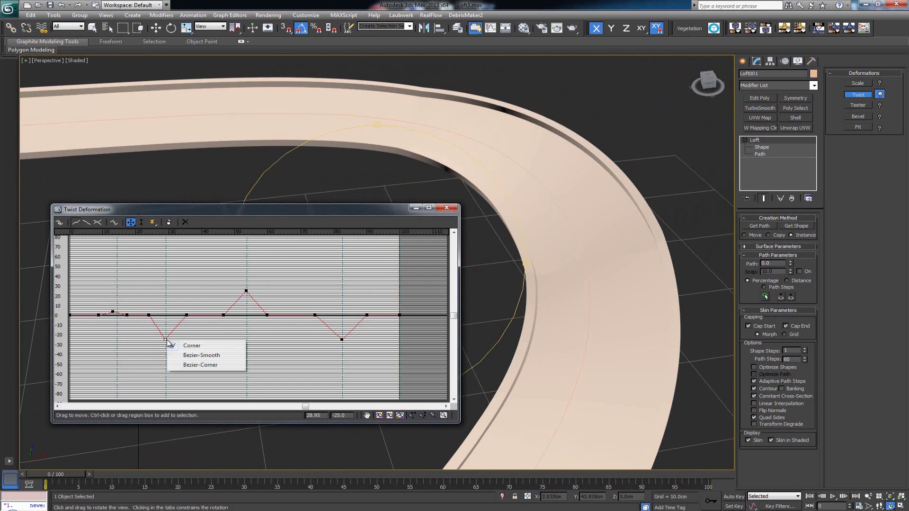
click(200, 356)
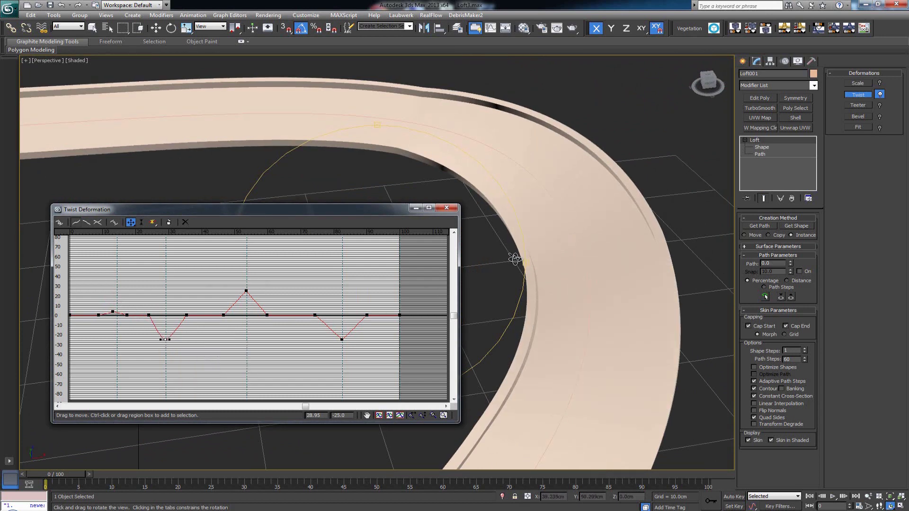
drag(509, 262, 534, 244)
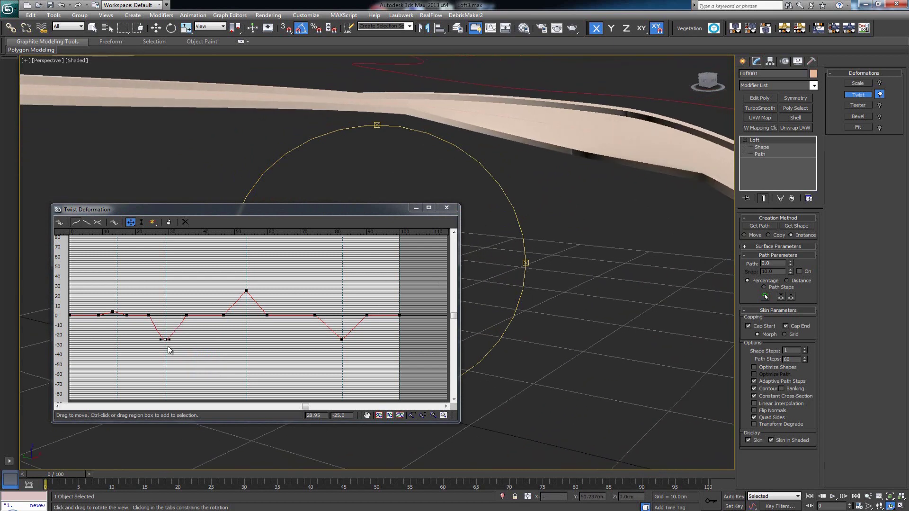
drag(170, 340, 187, 340)
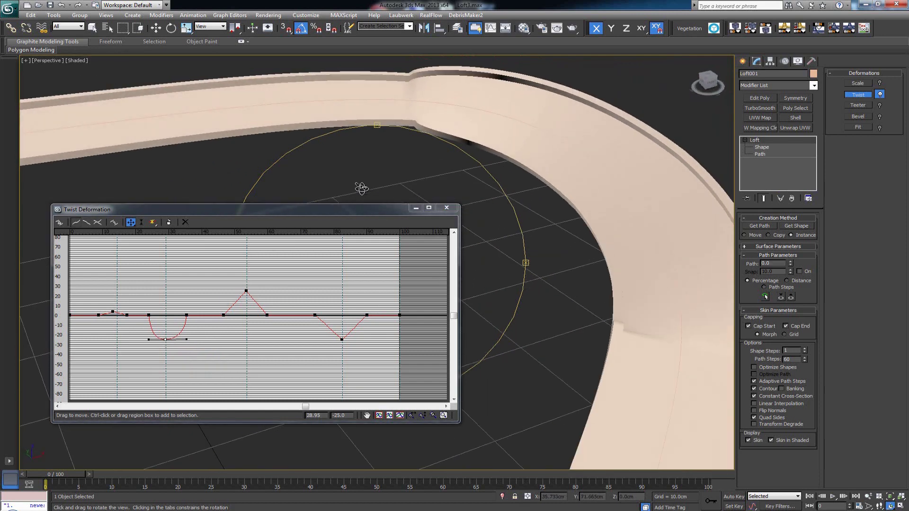
Step: Move the point after the second bend to about 38 along the path with twist about -9.4, and convert it to Bezier-Smooth
click(187, 315)
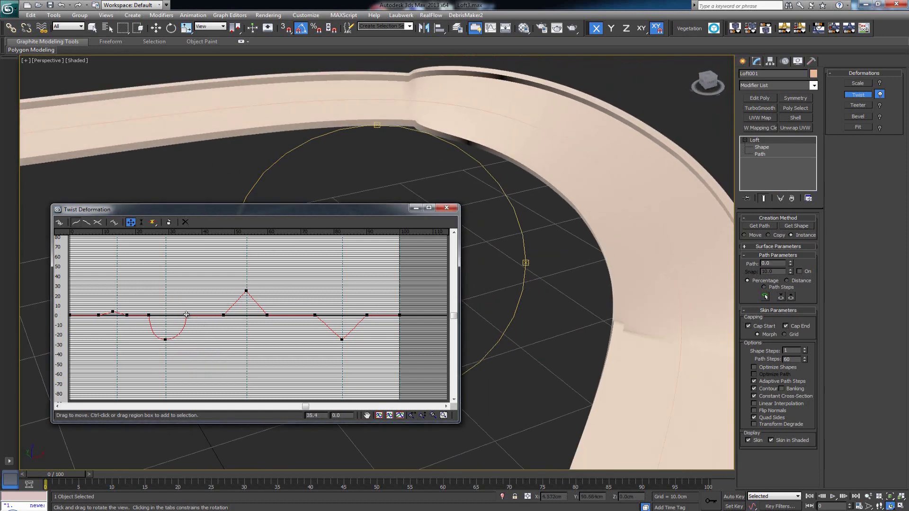
drag(187, 315, 191, 323)
right_click(191, 324)
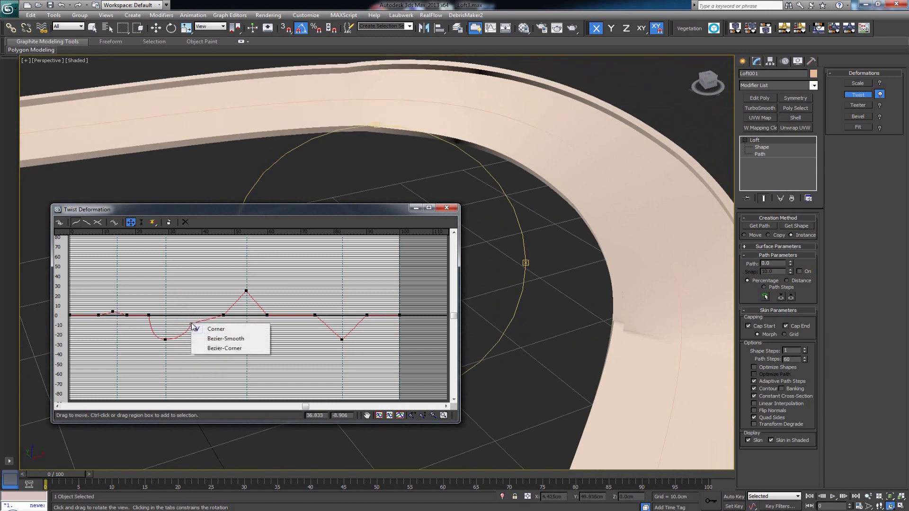
click(218, 340)
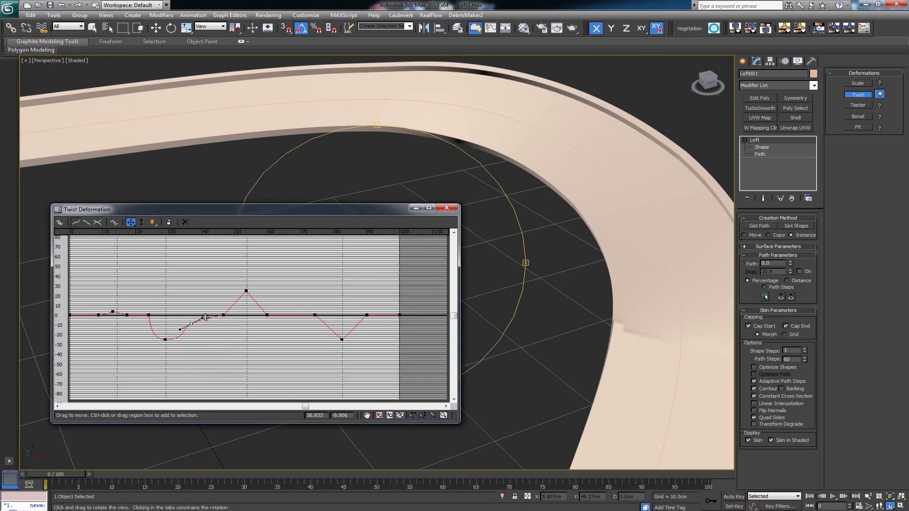
drag(191, 324, 196, 325)
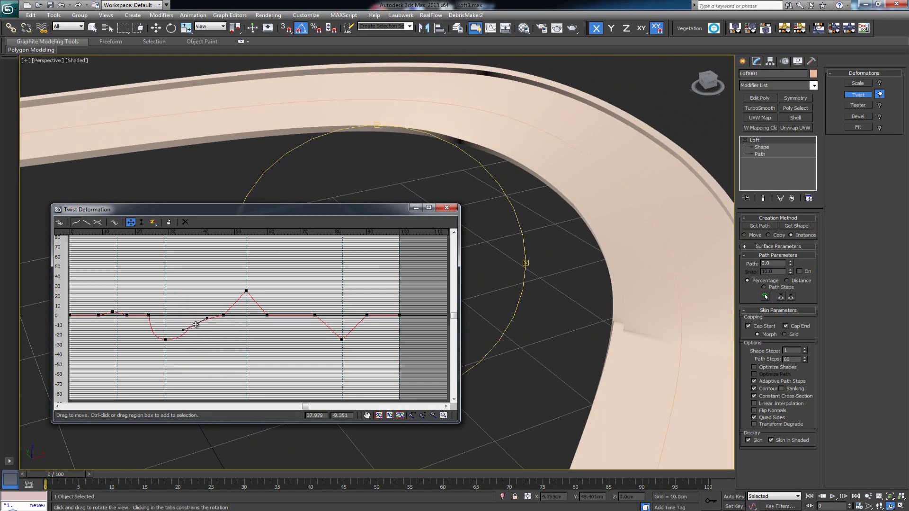
Step: Examine the smoothed banking from several angles, close the Twist Deformation window, and look over the whole road down to its starting end
alt+middle_drag(383, 136, 344, 141)
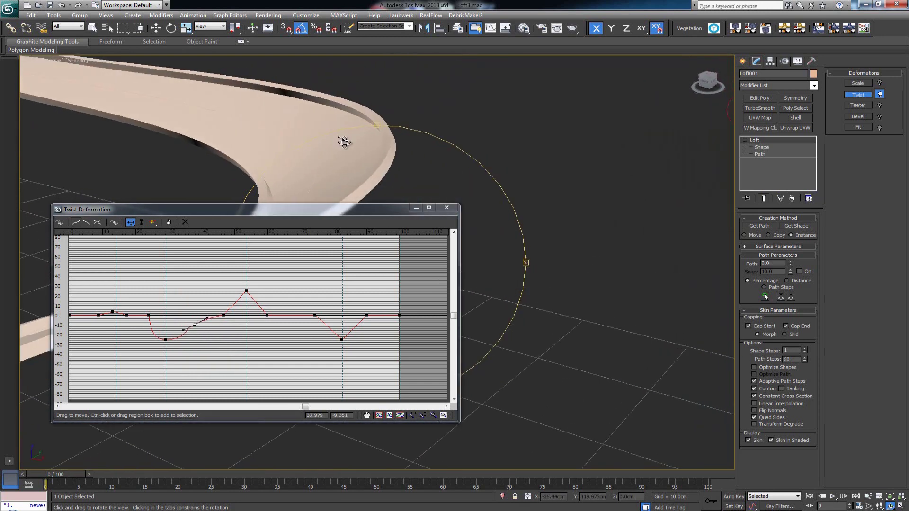
alt+middle_drag(249, 123, 409, 147)
drag(392, 193, 377, 177)
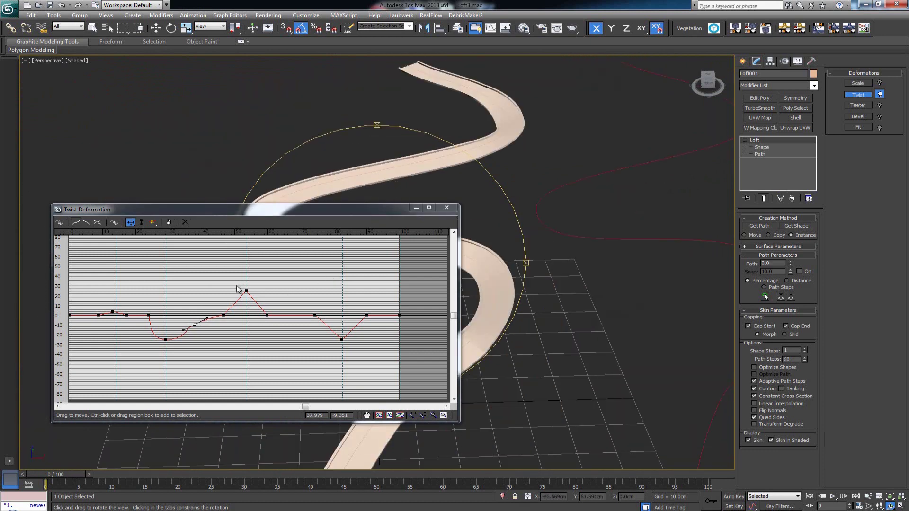
click(446, 208)
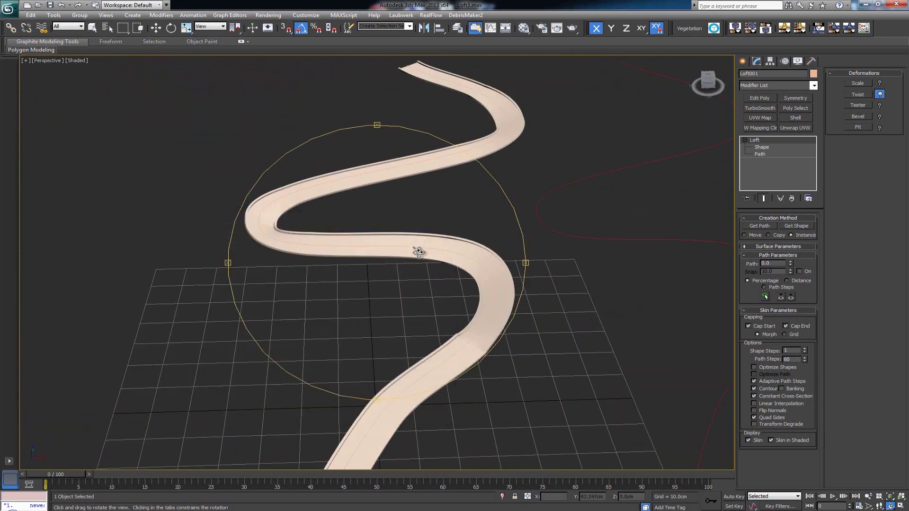
mouse_move(416, 248)
mouse_down()
mouse_move(493, 237)
mouse_move(436, 238)
mouse_move(420, 248)
mouse_up()
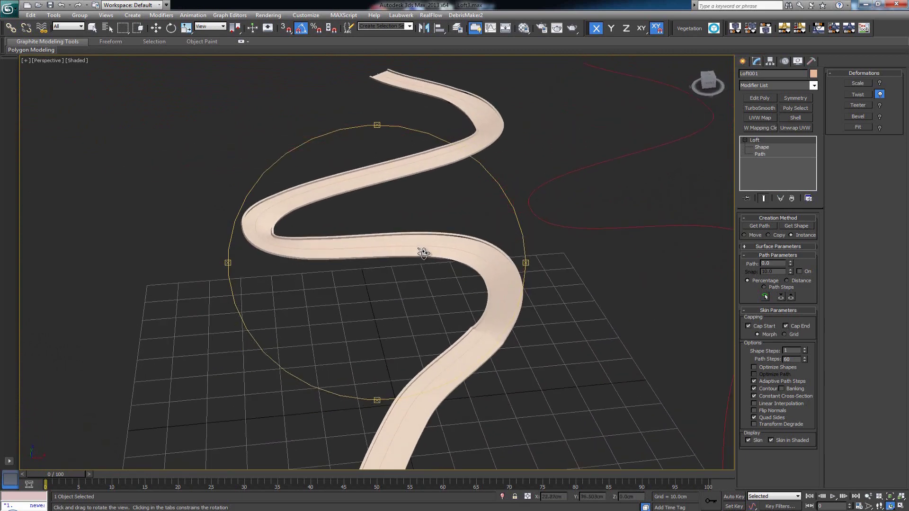
drag(432, 290, 412, 205)
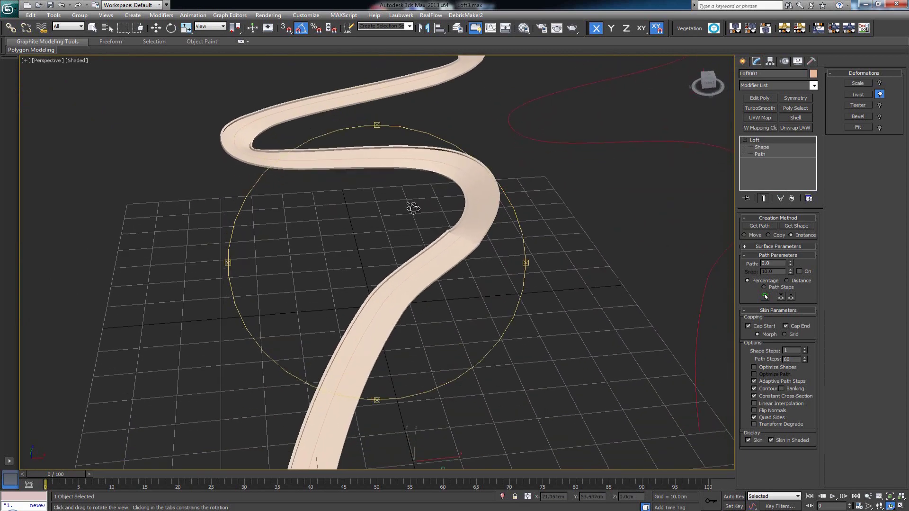
drag(481, 326, 480, 273)
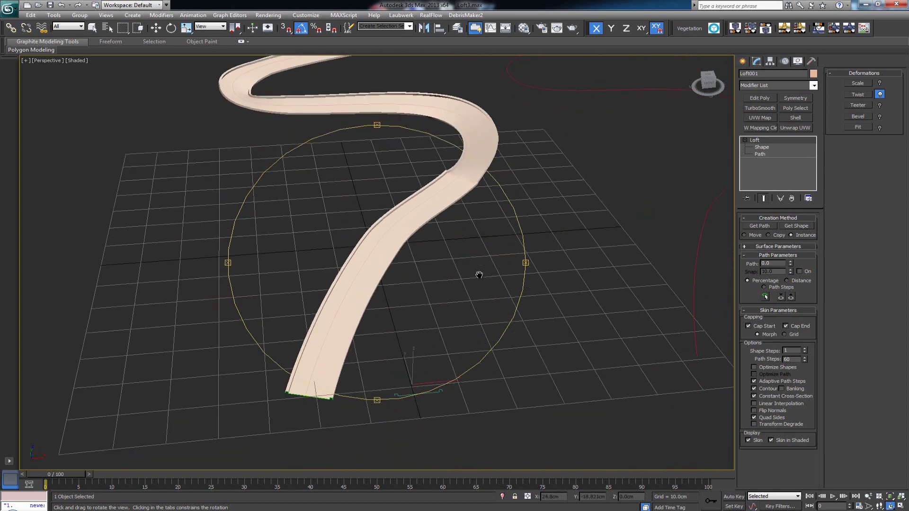
key(shift+z)
key(shift+y)
Step: Expand the loft's surface parameters to view the smoothing and mapping options, and deselect the road
click(776, 246)
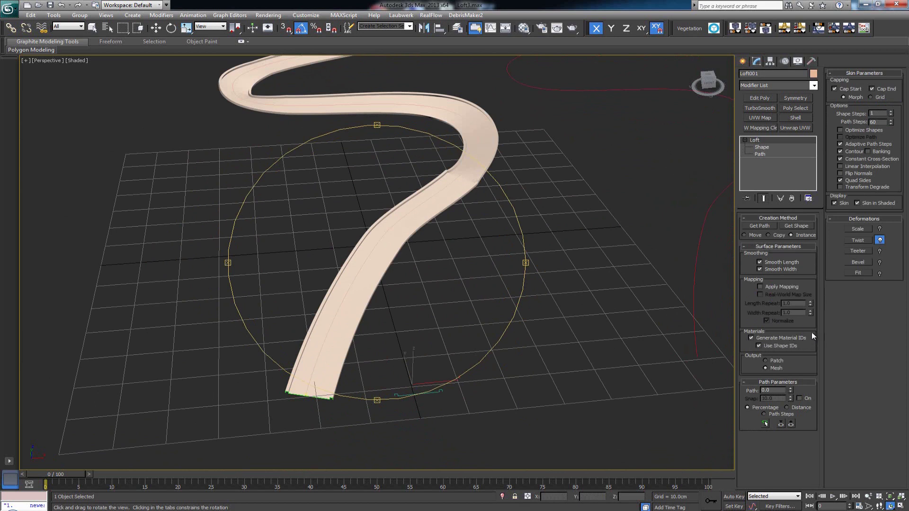
key(w)
click(422, 316)
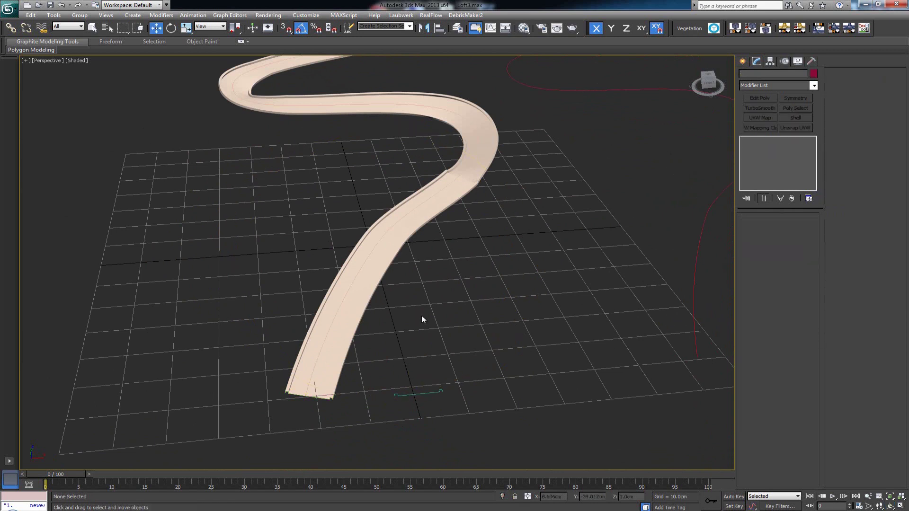
Step: Open the Material Editor, enter the diffuse map of Material #1, and view its Road_Tex.jpg bitmap image
middle_drag(421, 316, 453, 280)
scroll(453, 280, up, 3)
key(m)
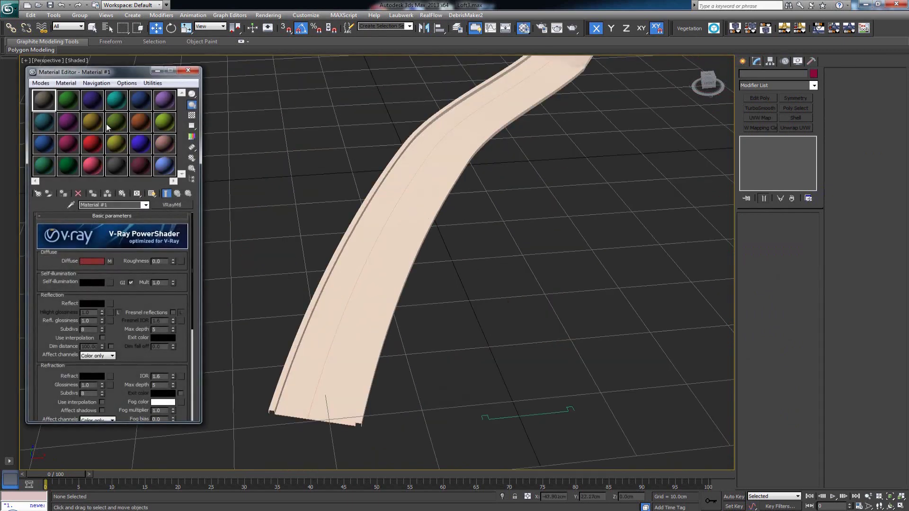
click(109, 261)
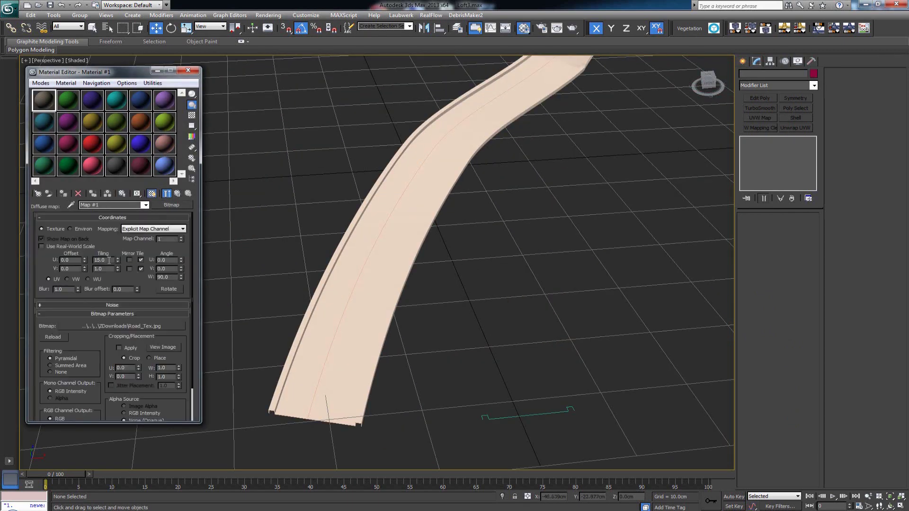
click(169, 348)
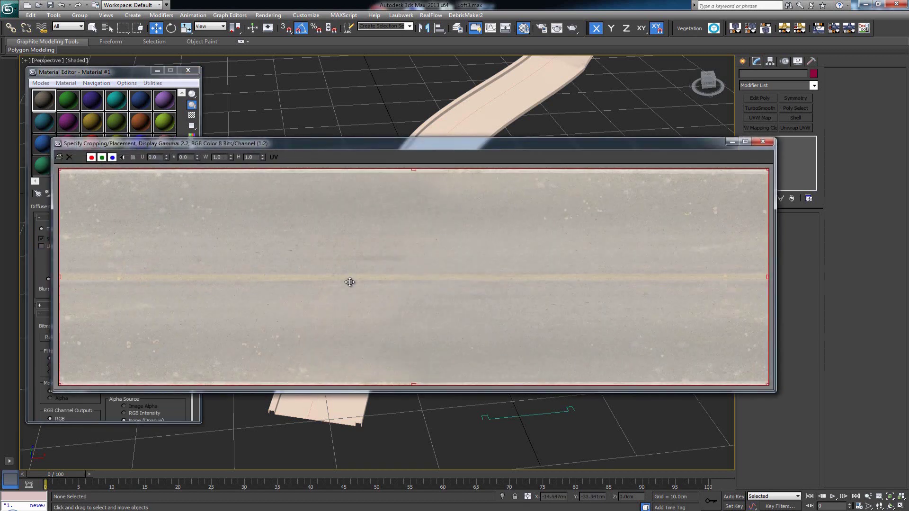
Step: Switch to Windows Photo Viewer to inspect the Road_Tex image, close it, and close the bitmap's cropping and placement view
key(alt+Tab)
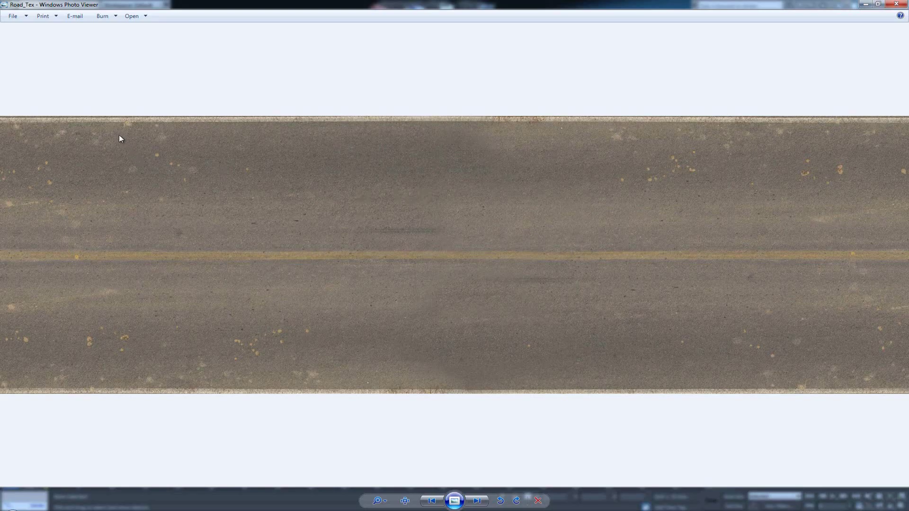
click(897, 5)
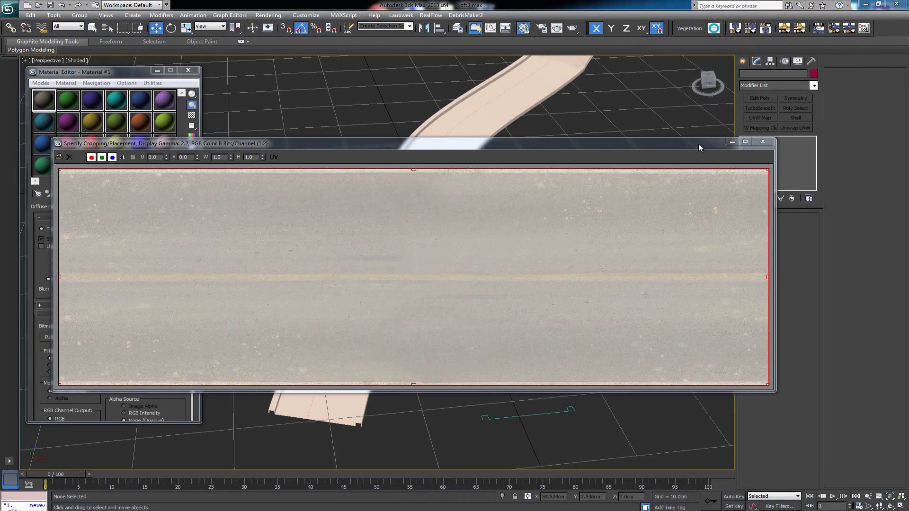
click(763, 142)
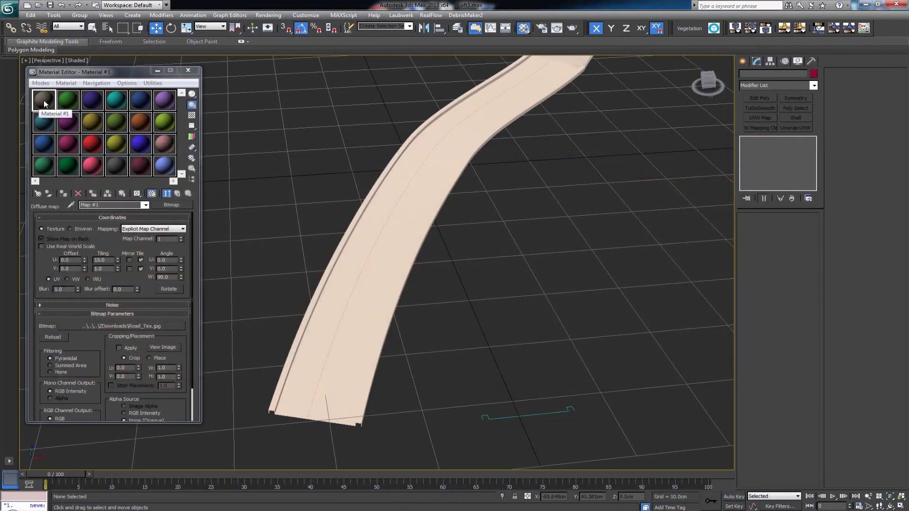
Step: Apply Material #1 to the lofted road, toggle the map's viewport display, and select the road
drag(44, 101, 355, 263)
scroll(370, 265, up, 5)
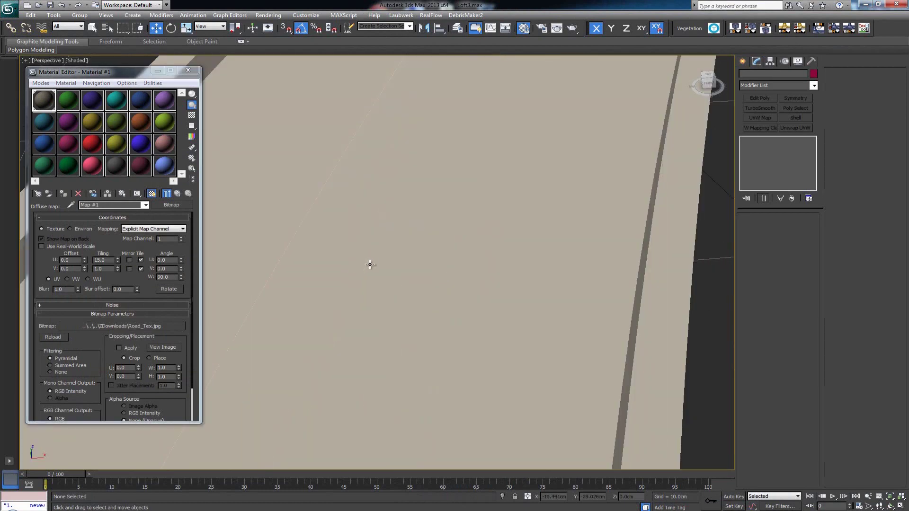
scroll(370, 265, down, 3)
click(152, 194)
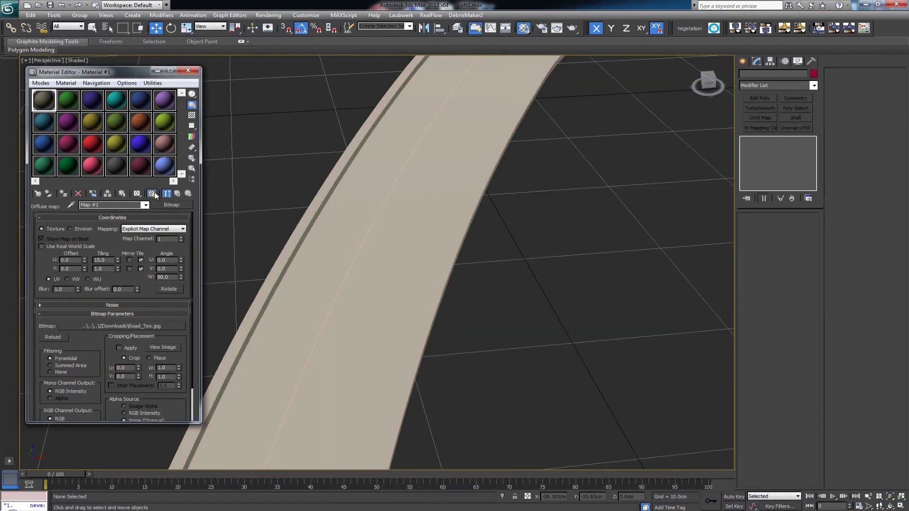
click(368, 291)
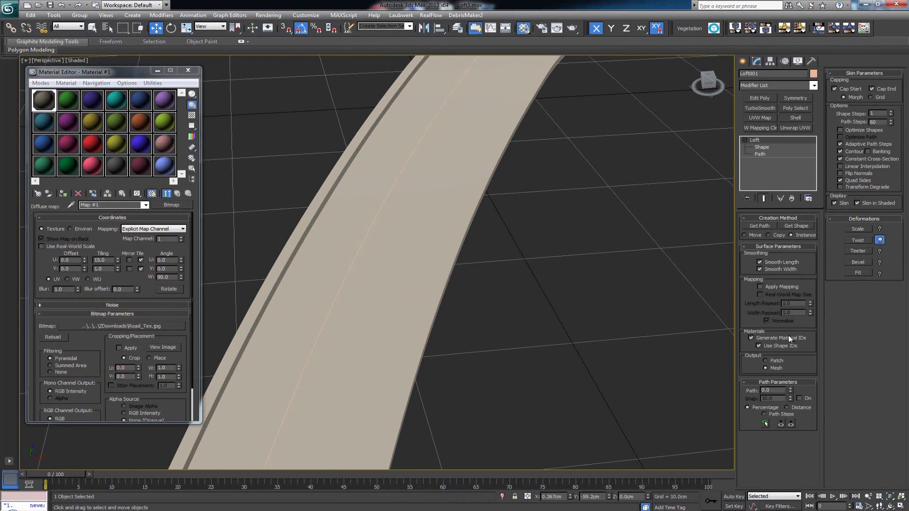
Step: Set the road bitmap's U tiling to 1.0, then close the Material Editor and deselect the road
double_click(97, 260)
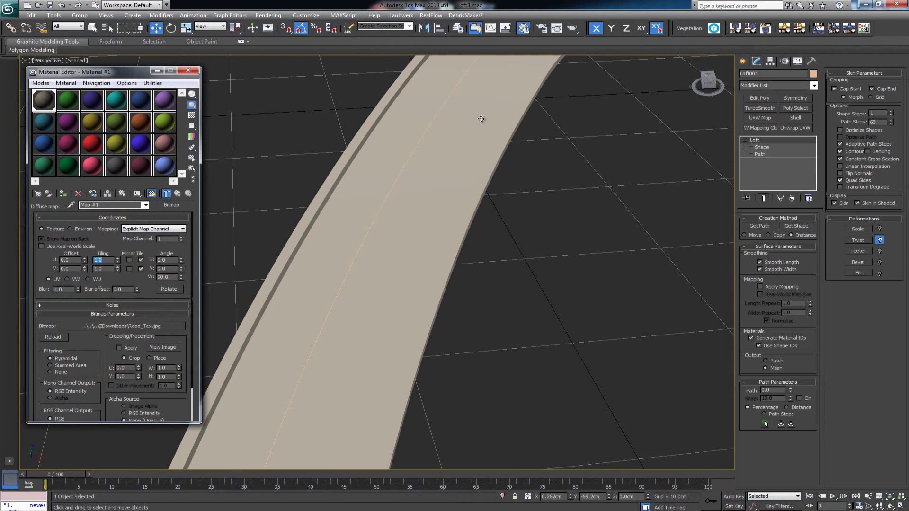
scroll(449, 241, down, 8)
scroll(433, 189, up, 6)
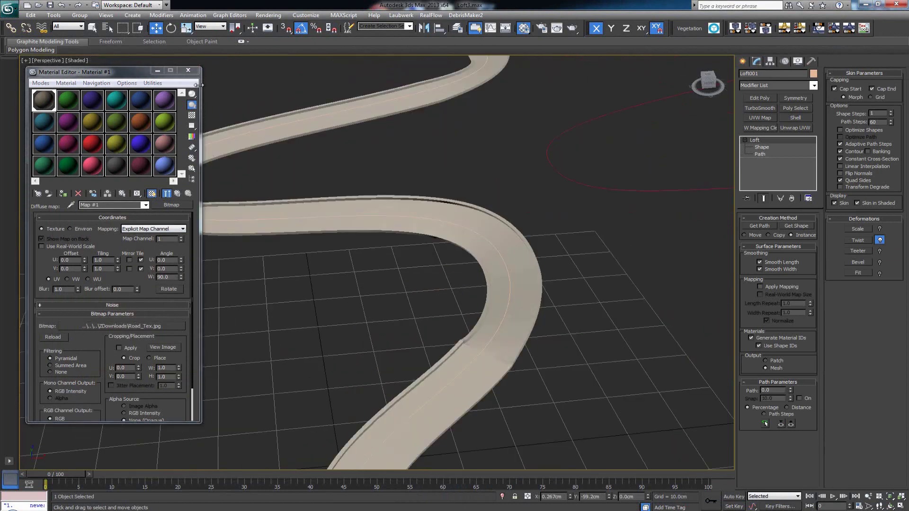
click(188, 70)
click(455, 177)
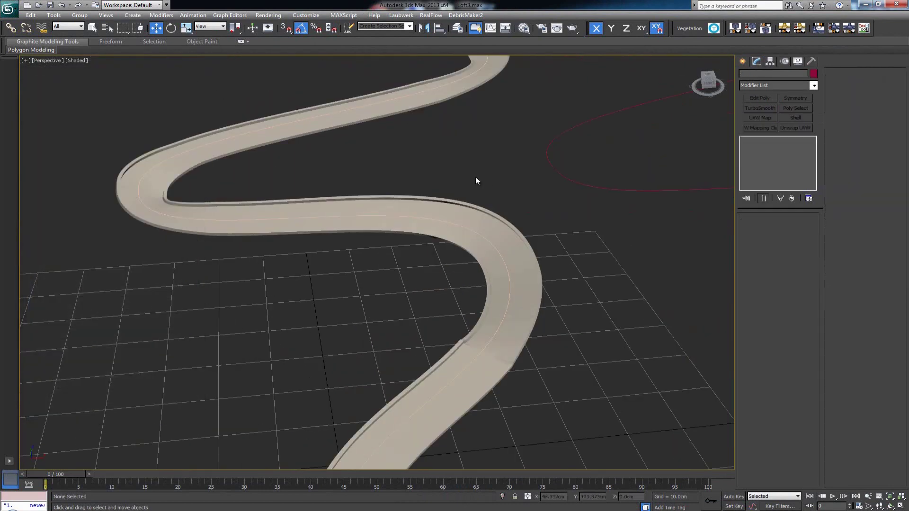
Step: Examine the road's banked bends and edges from several angles, including the transition into the first large bend
scroll(475, 181, down, 3)
alt+middle_drag(455, 199, 419, 214)
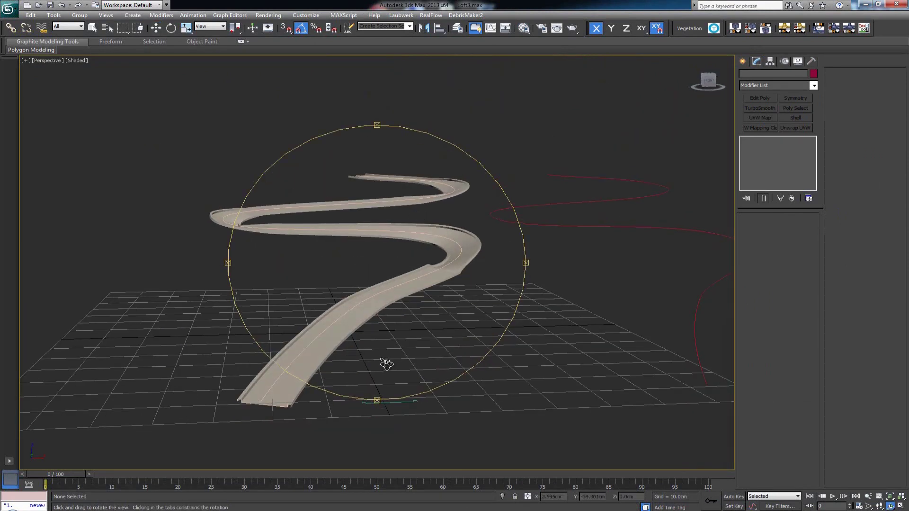
key(w)
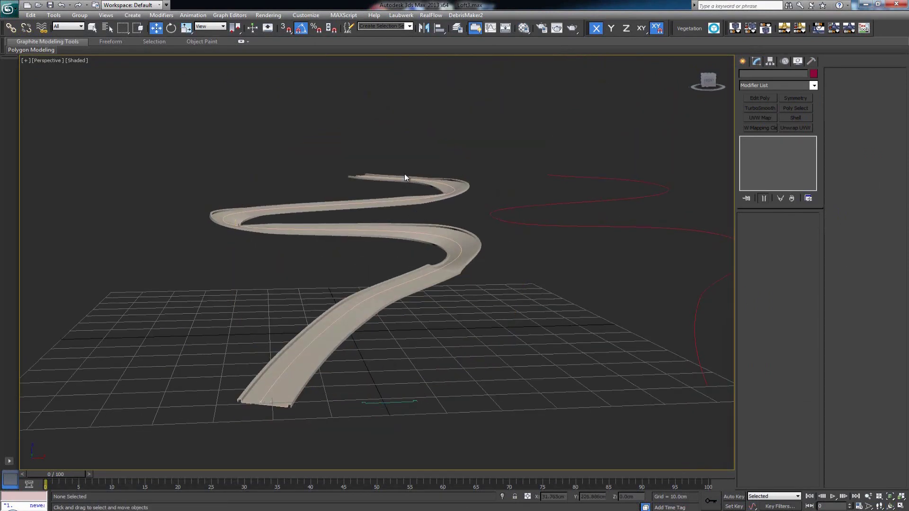
scroll(360, 171, up, 5)
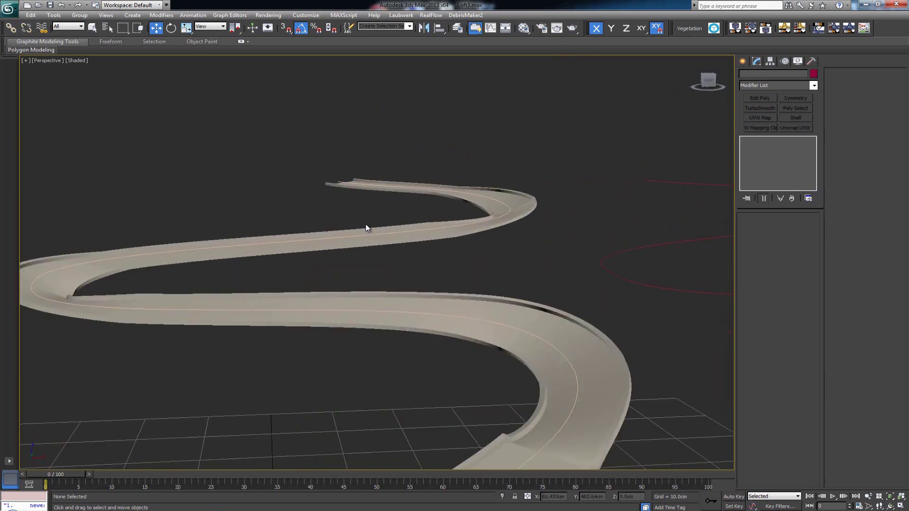
click(445, 328)
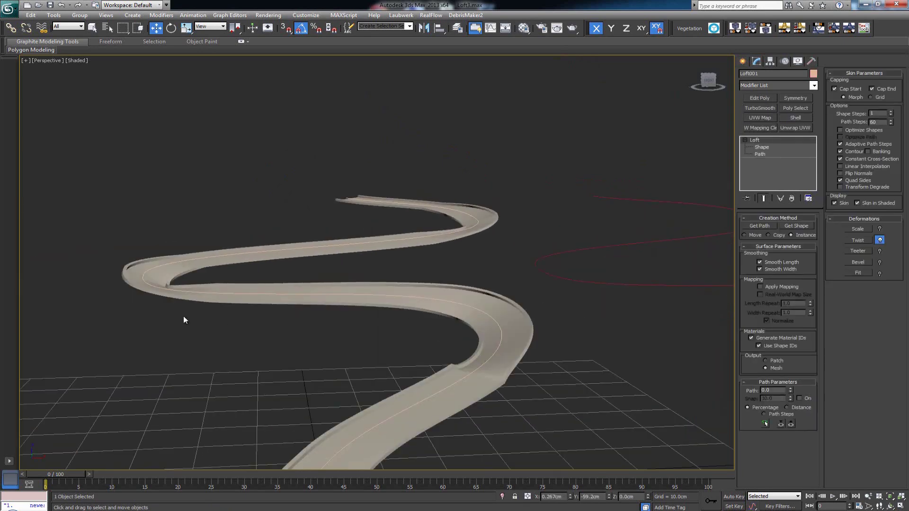
key(ctrl+r)
drag(443, 314, 391, 308)
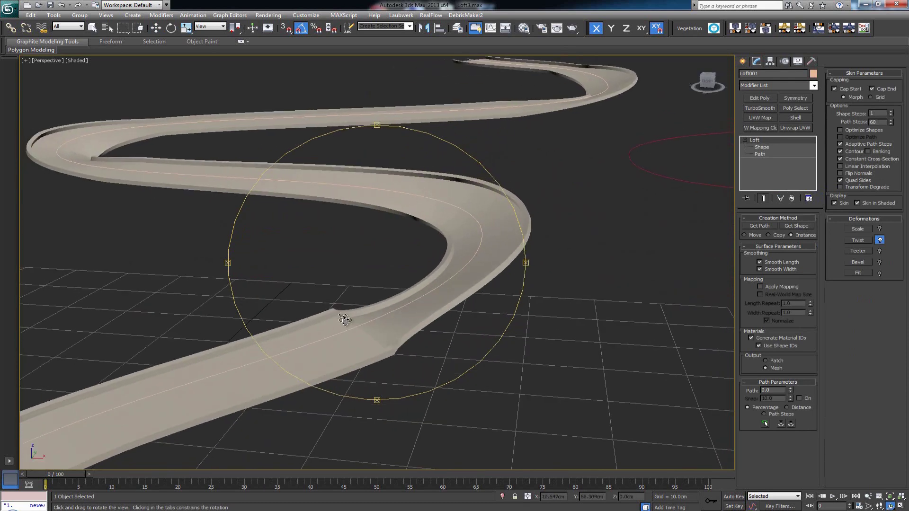
drag(383, 348, 385, 336)
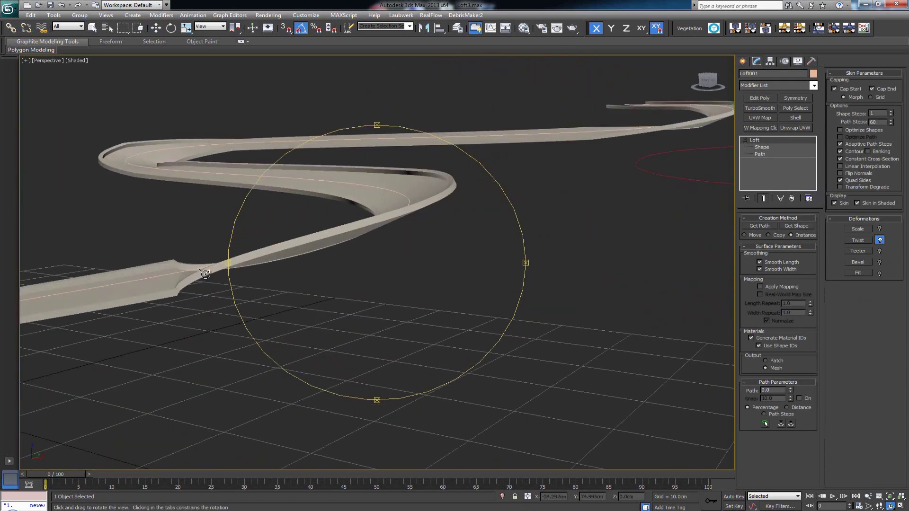
drag(295, 281, 361, 286)
right_click(363, 286)
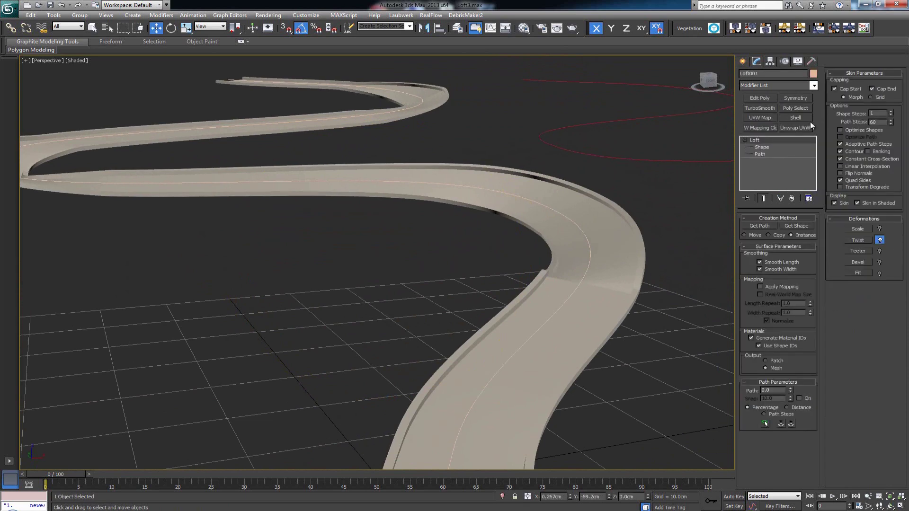
Step: Review the road's Twist Deformation curve at the point just after its first small peak, close the graph, and view the whole road
click(859, 240)
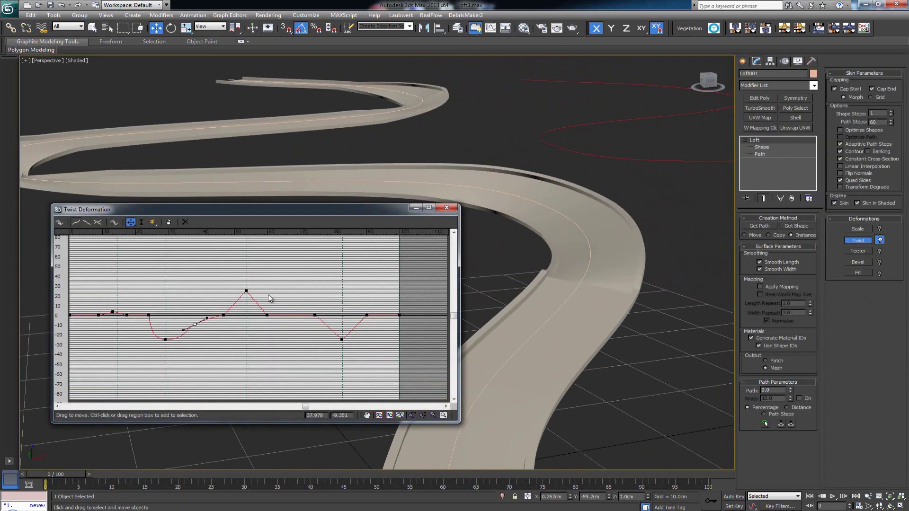
click(120, 313)
middle_drag(600, 227, 564, 242)
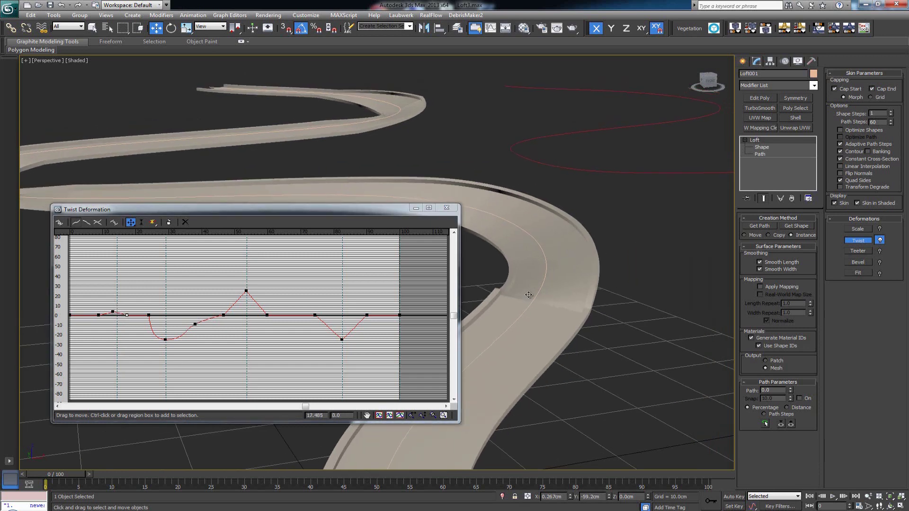
scroll(492, 158, down, 5)
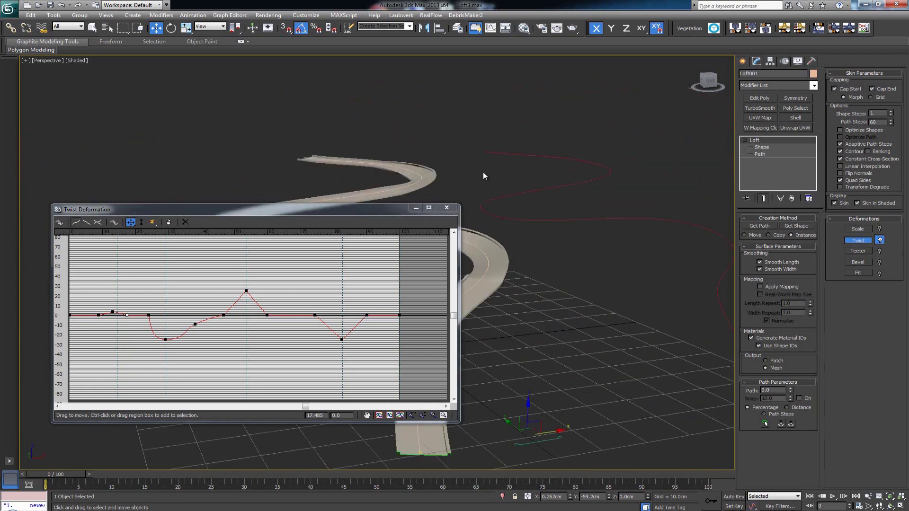
click(446, 208)
alt+middle_drag(450, 221, 430, 208)
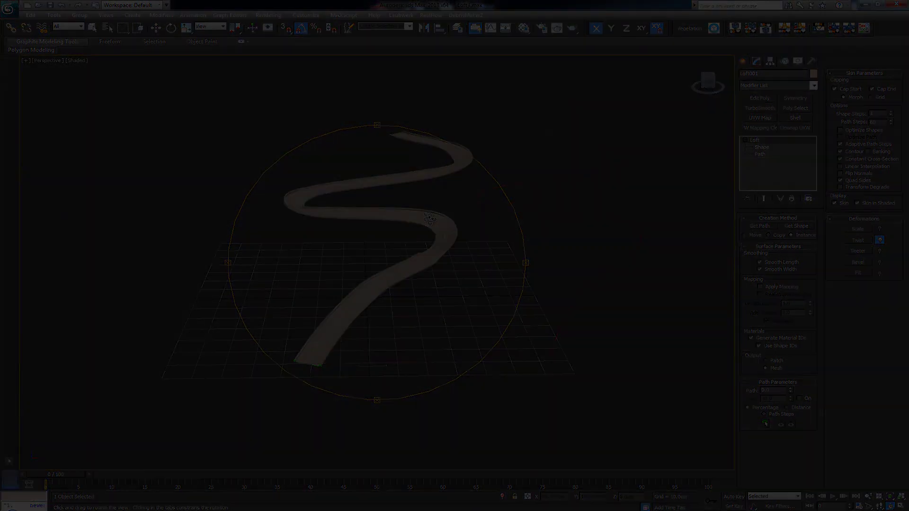